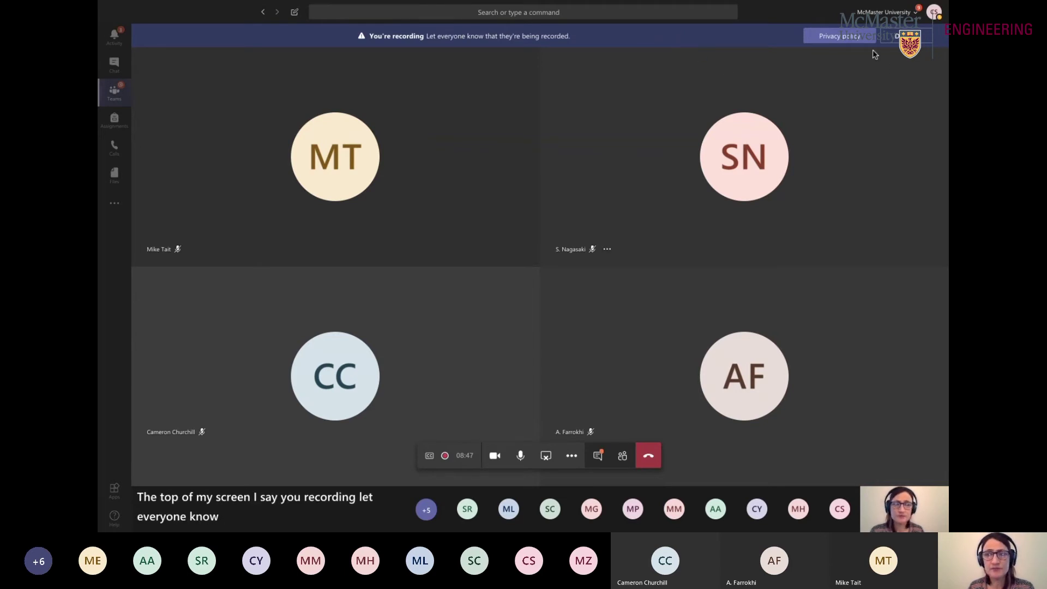
Step: Dismiss the recording notice in the meeting and show the overview of all teams
{"action": "left_click", "coordinate": [905, 36]}
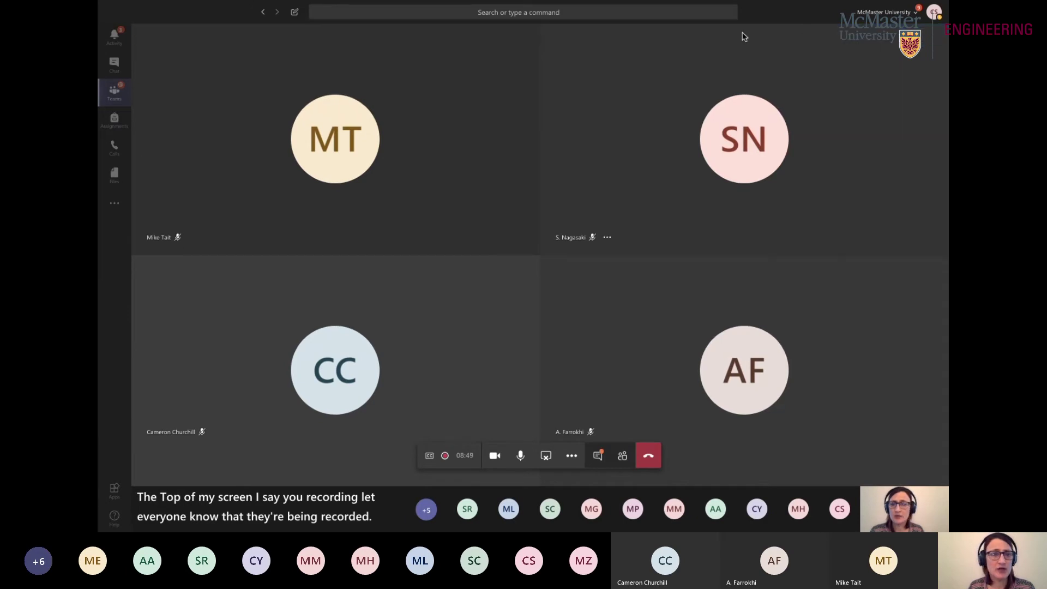
{"action": "left_click", "coordinate": [115, 93]}
{"action": "left_click", "coordinate": [114, 93]}
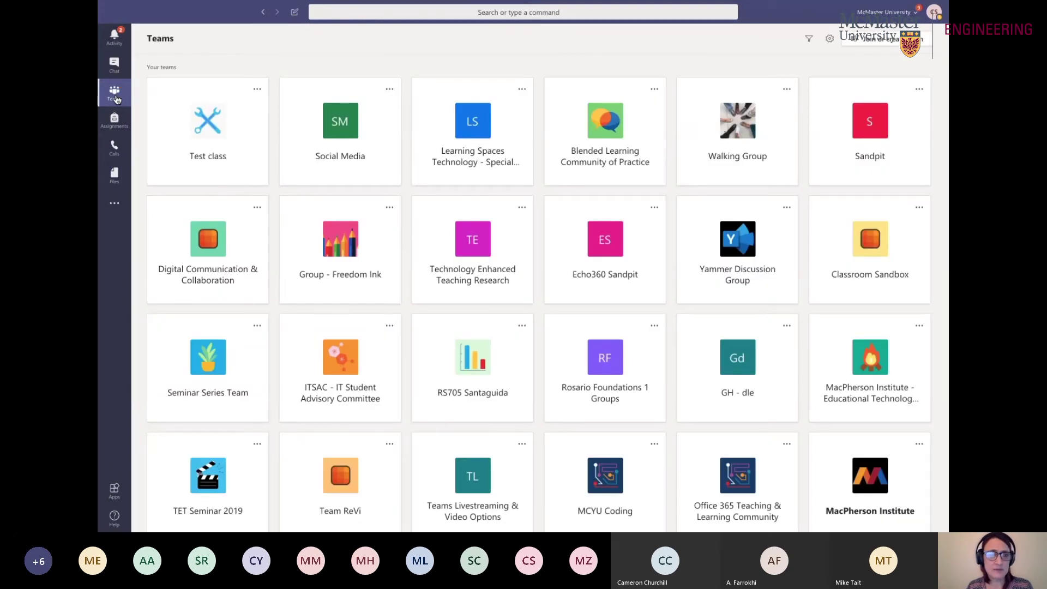
Step: Look through the full grid of available teams
{"action": "scroll", "coordinate": [541, 272], "scroll_direction": "down", "scroll_amount": 9}
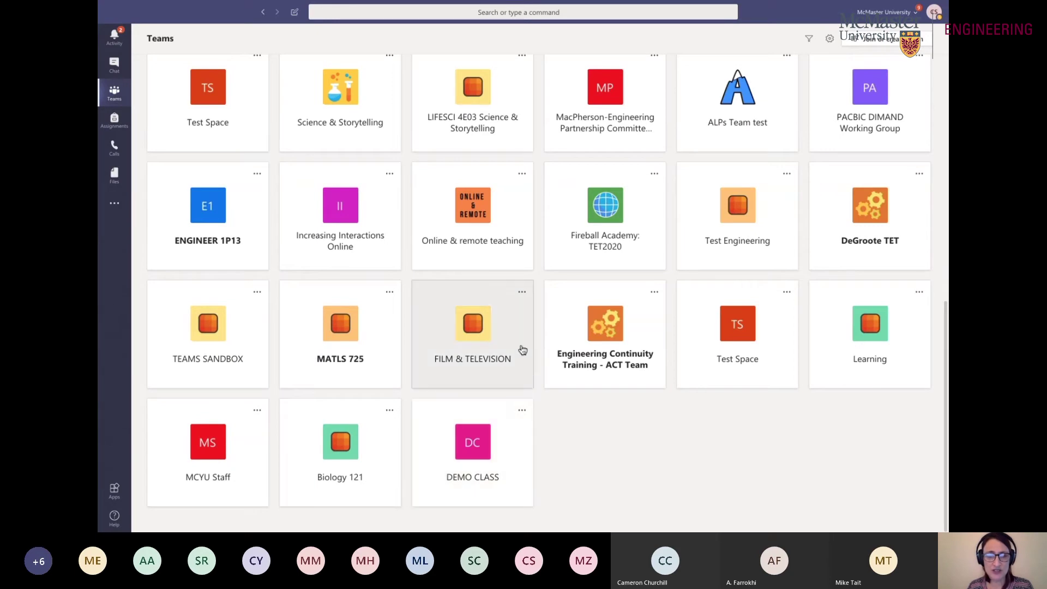
{"action": "scroll", "coordinate": [519, 348], "scroll_direction": "up", "scroll_amount": 4}
{"action": "scroll", "coordinate": [519, 349], "scroll_direction": "down", "scroll_amount": 3}
{"action": "scroll", "coordinate": [522, 350], "scroll_direction": "up", "scroll_amount": 2}
{"action": "scroll", "coordinate": [522, 350], "scroll_direction": "up", "scroll_amount": 5}
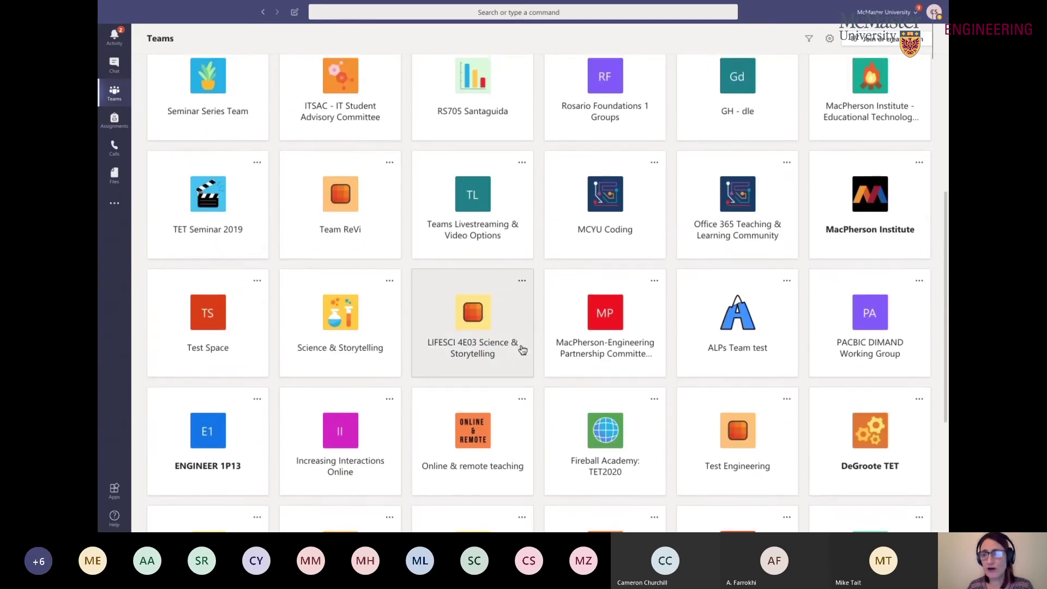
{"action": "scroll", "coordinate": [523, 350], "scroll_direction": "up", "scroll_amount": 3}
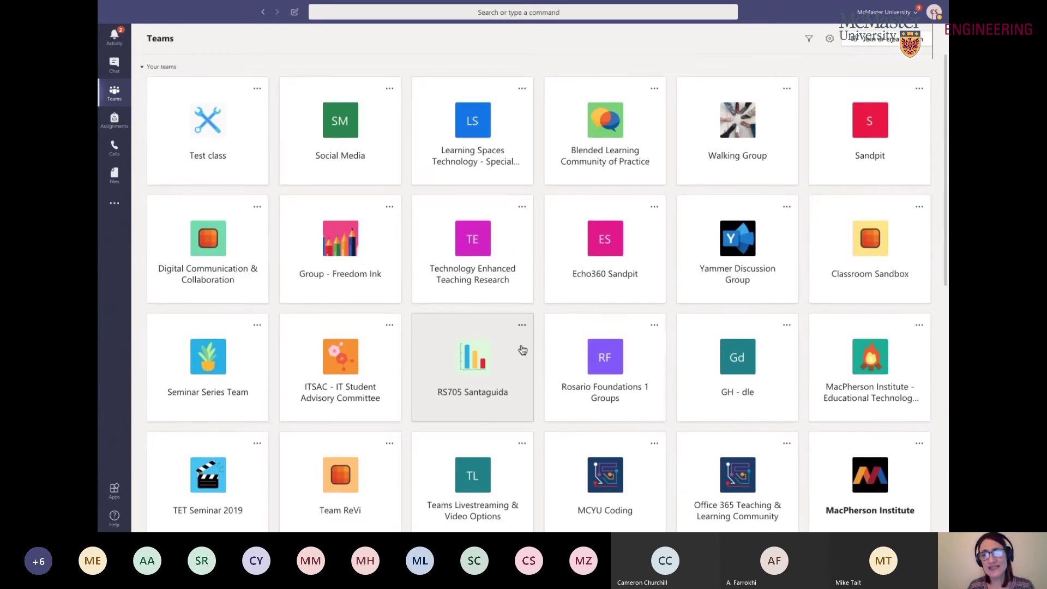
Step: Try the List layout for navigating between teams, and switch the layout back to Grid
{"action": "left_click", "coordinate": [829, 44]}
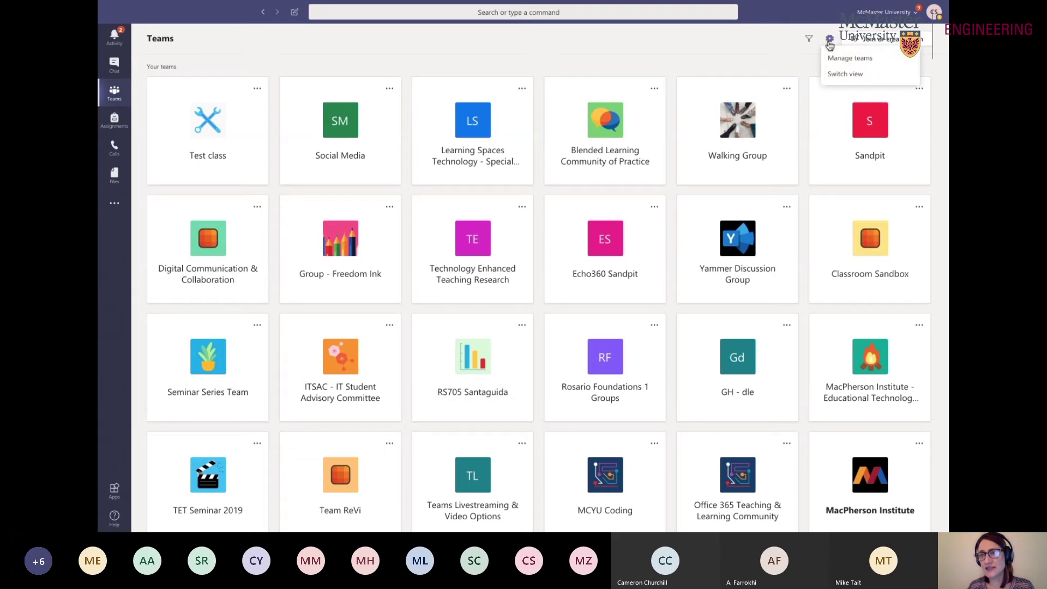
{"action": "left_click", "coordinate": [834, 75]}
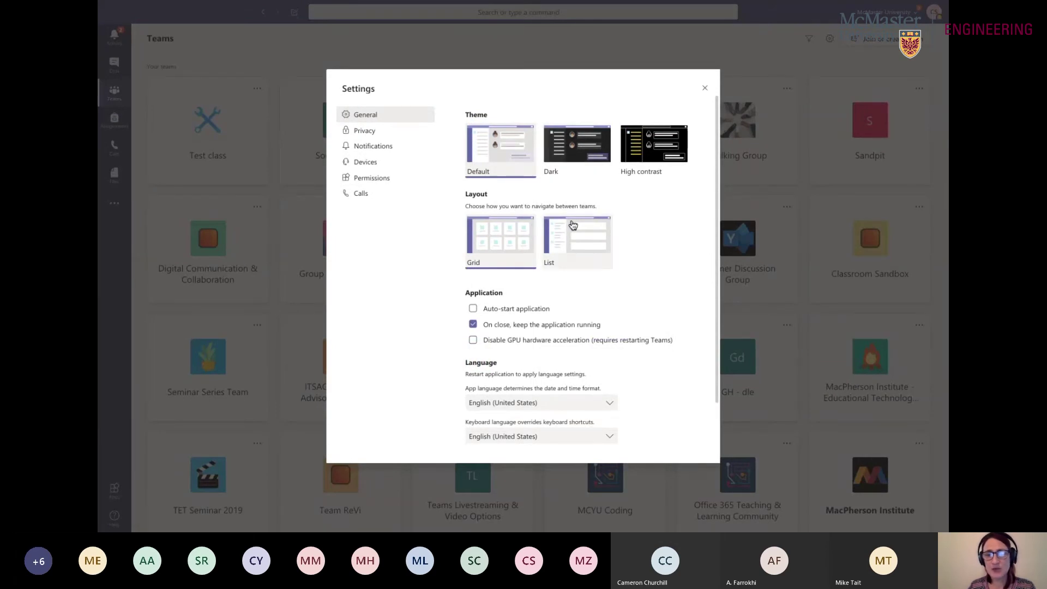
{"action": "left_click", "coordinate": [572, 225]}
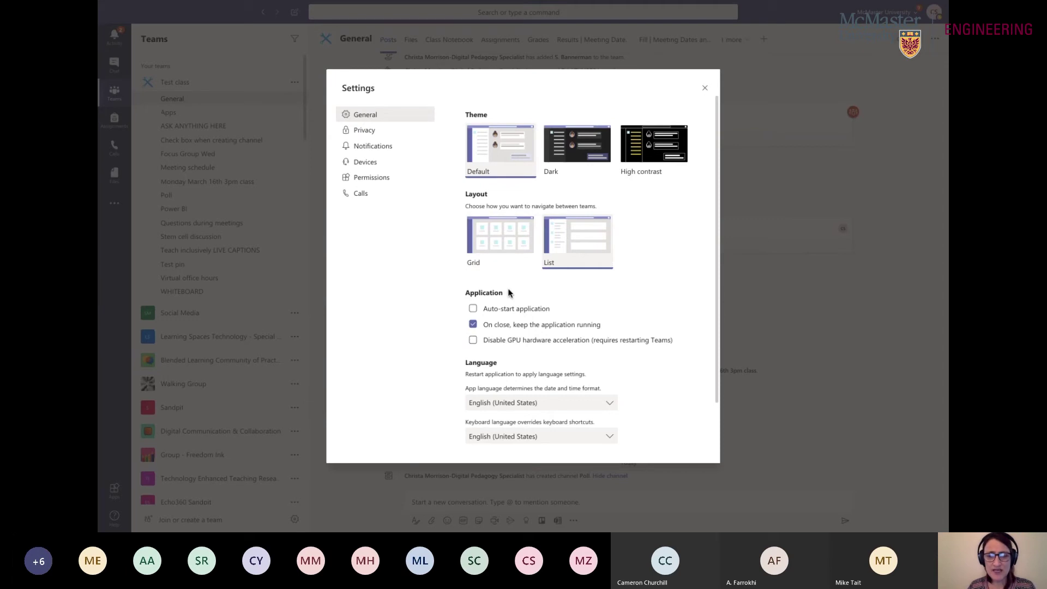
{"action": "left_click", "coordinate": [501, 248]}
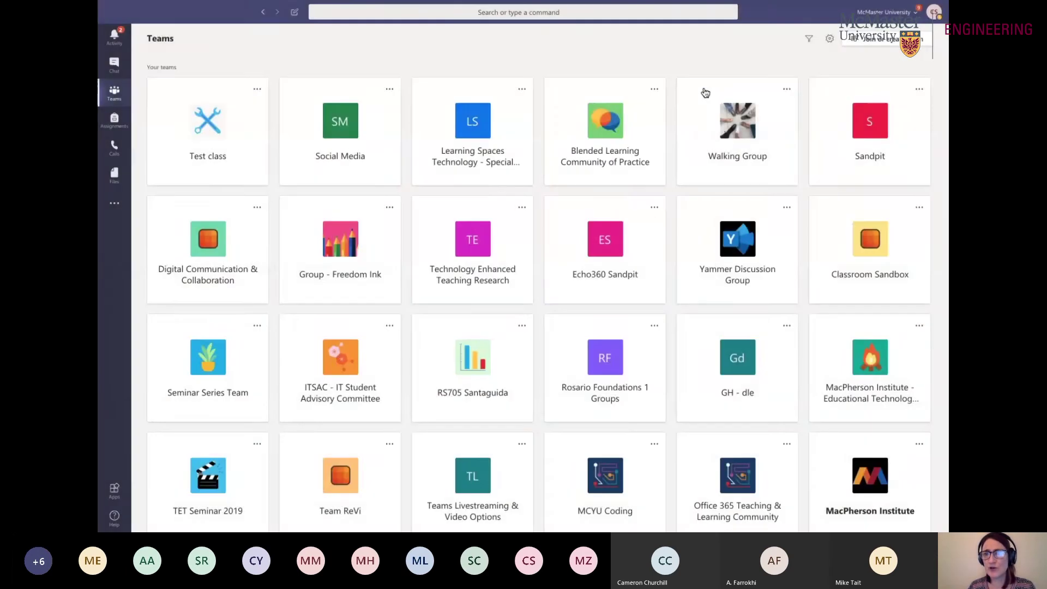
{"action": "left_click", "coordinate": [704, 90]}
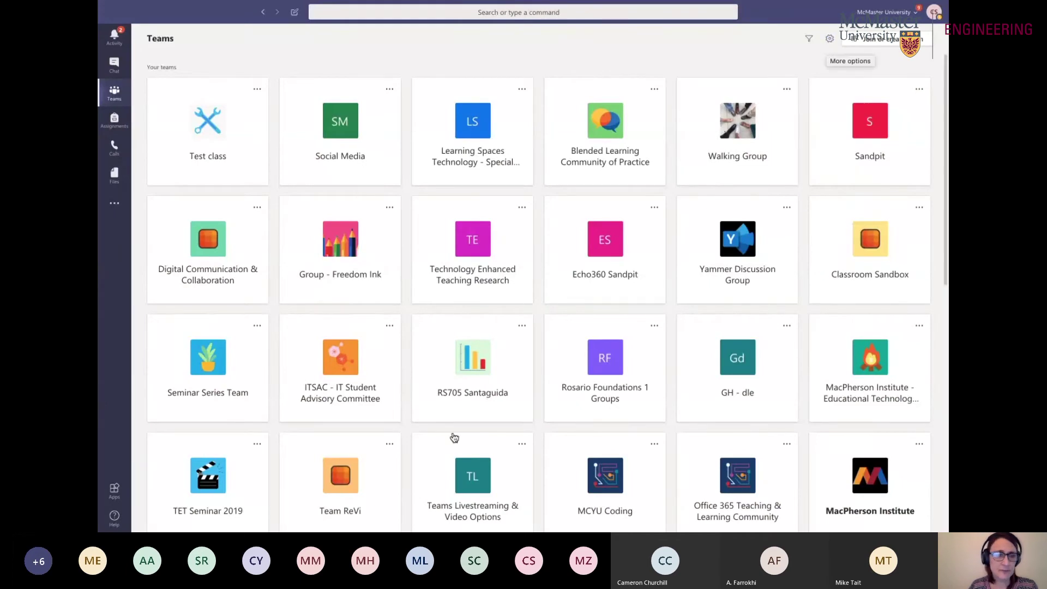
Step: Open the DEMO CLASS team and add the first person found for "an" as a student
{"action": "scroll", "coordinate": [474, 447], "scroll_direction": "down", "scroll_amount": 10}
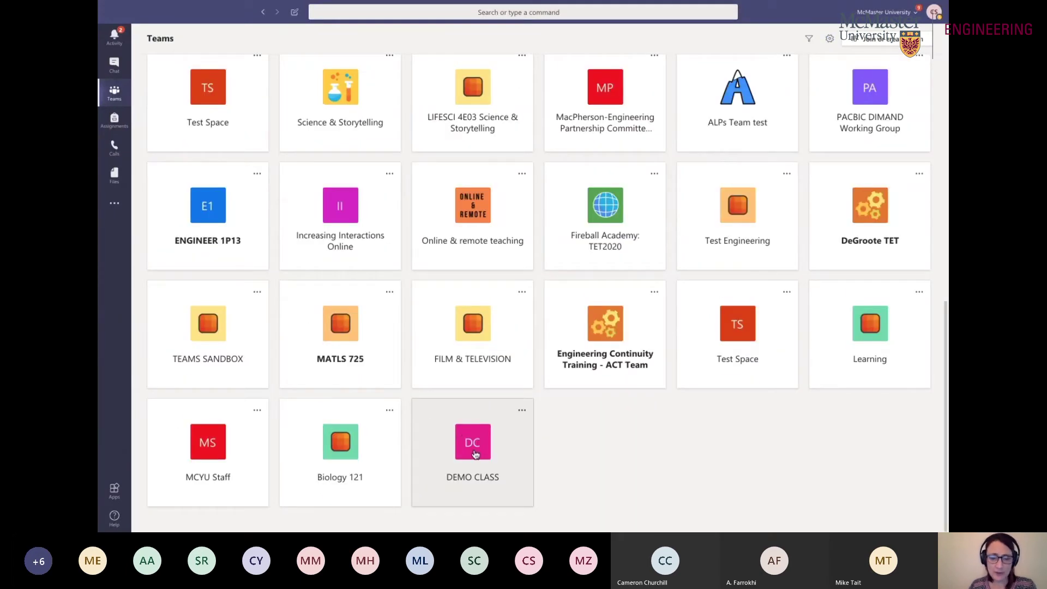
{"action": "left_click", "coordinate": [494, 464]}
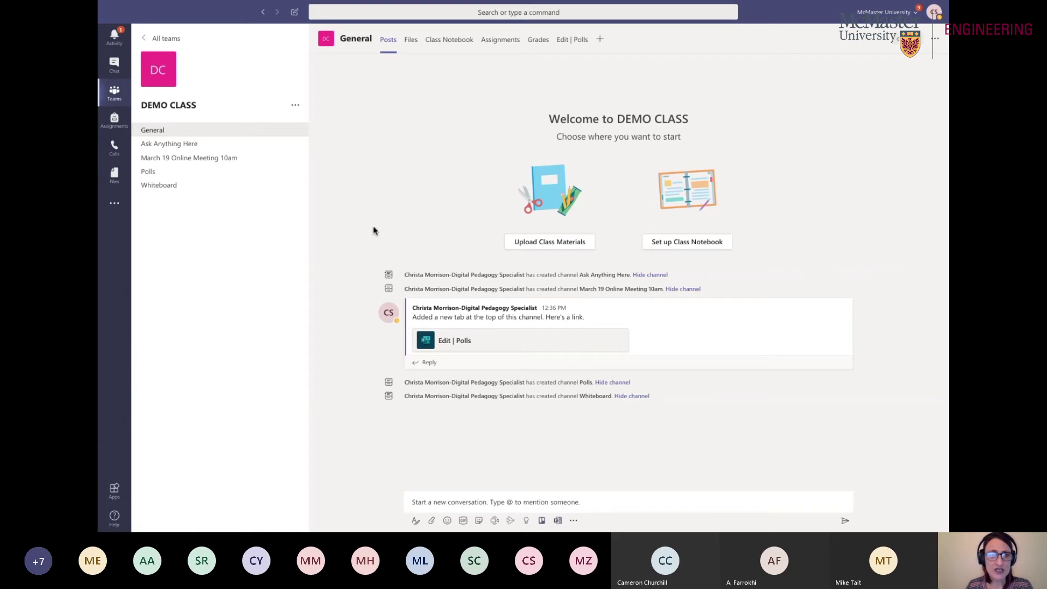
{"action": "left_click", "coordinate": [296, 105]}
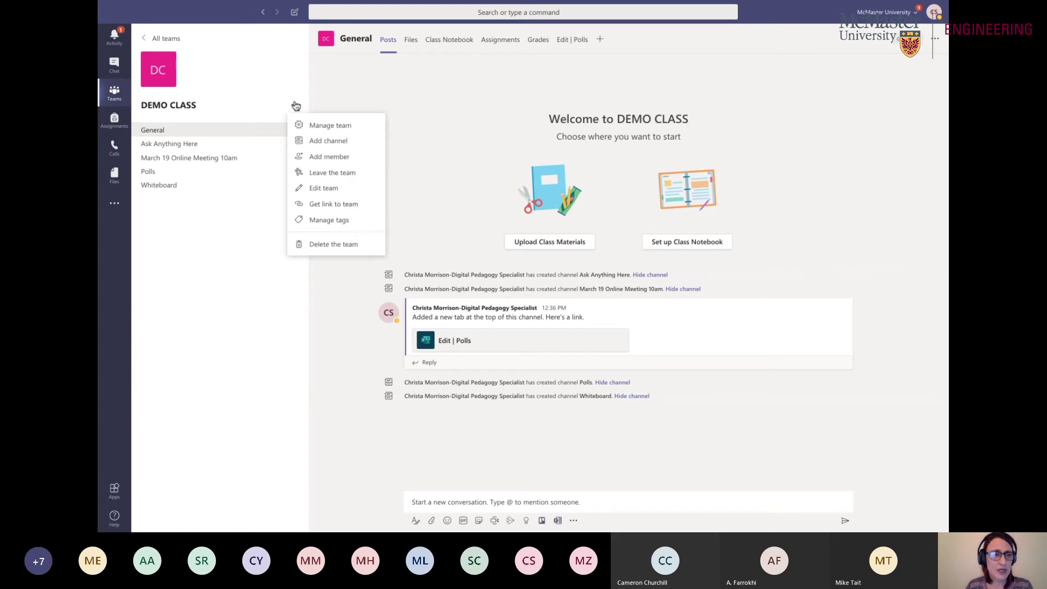
{"action": "left_click", "coordinate": [328, 157]}
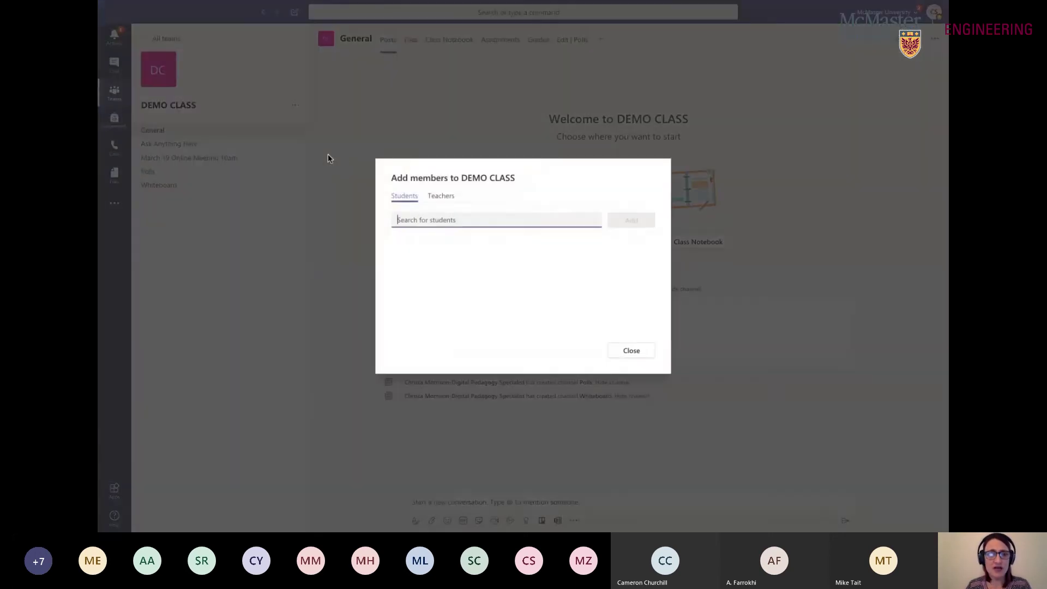
{"action": "type", "text": "an"}
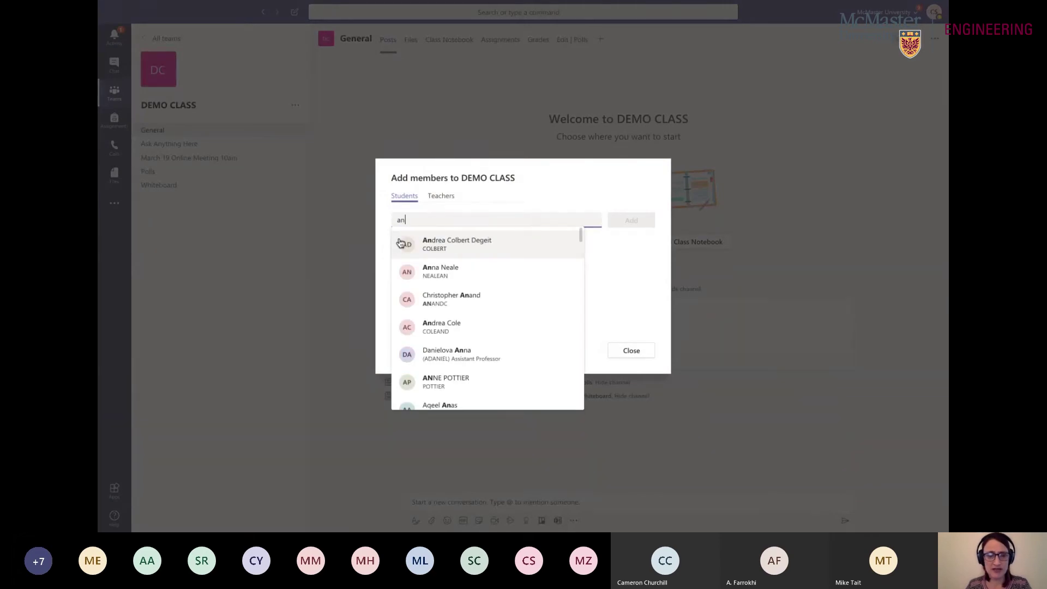
{"action": "left_click", "coordinate": [457, 245]}
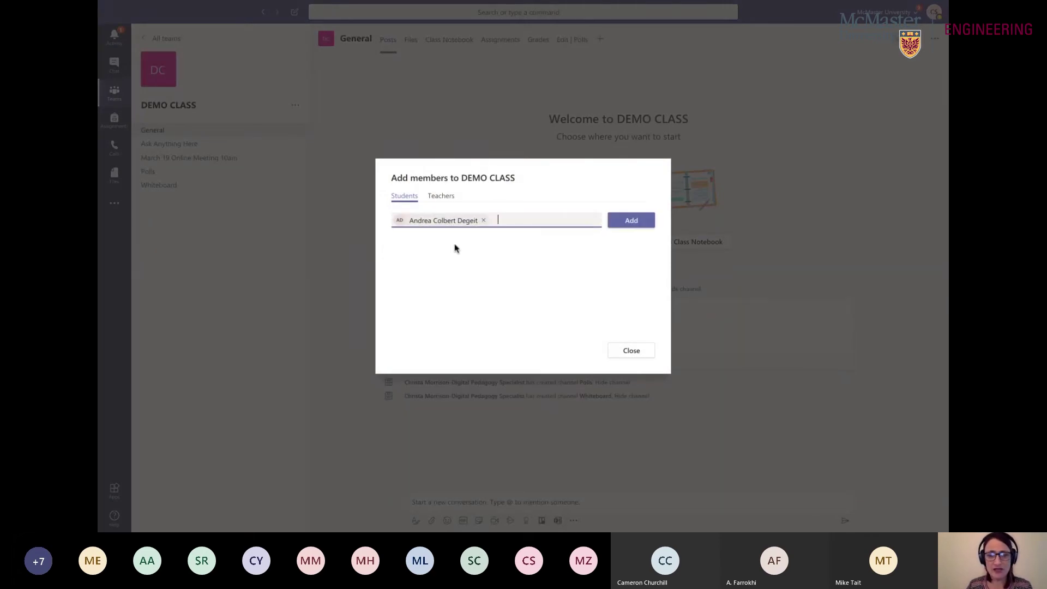
{"action": "left_click", "coordinate": [632, 221]}
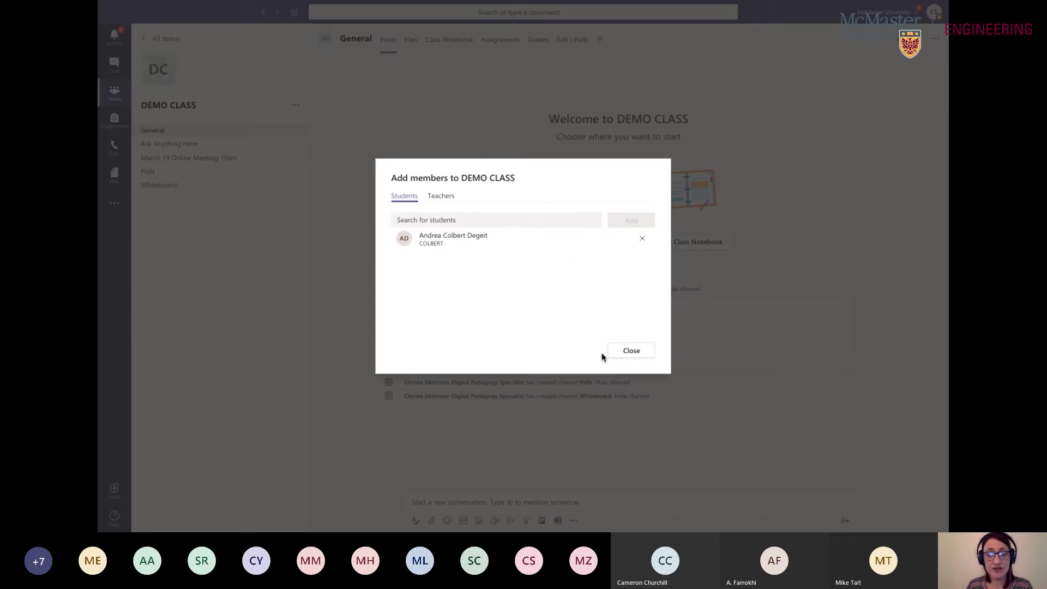
{"action": "left_click", "coordinate": [631, 351]}
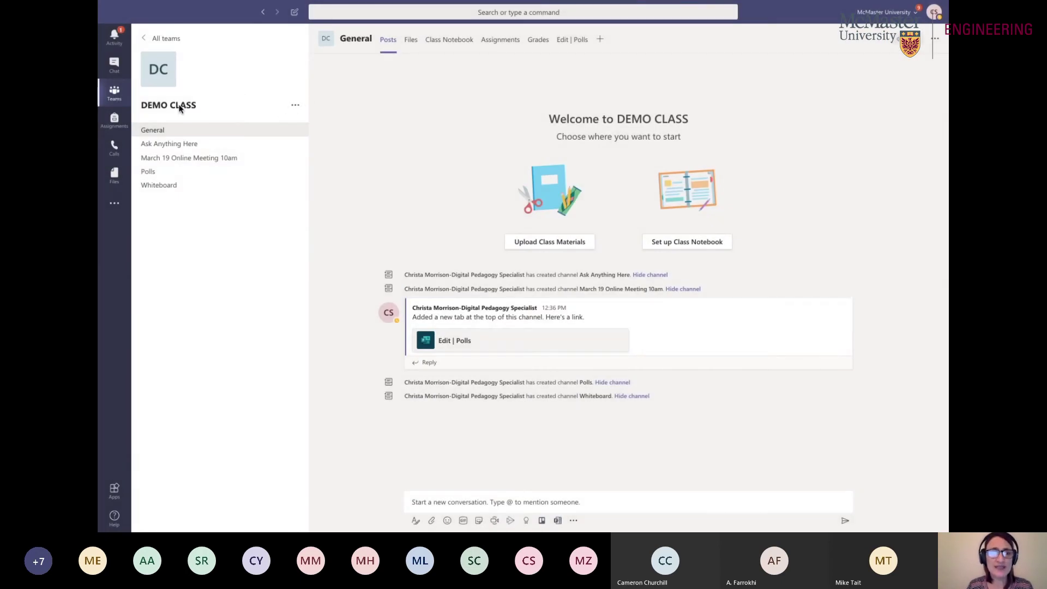
Step: Add the first person found for "jo" to DEMO CLASS as another student
{"action": "left_click", "coordinate": [295, 106]}
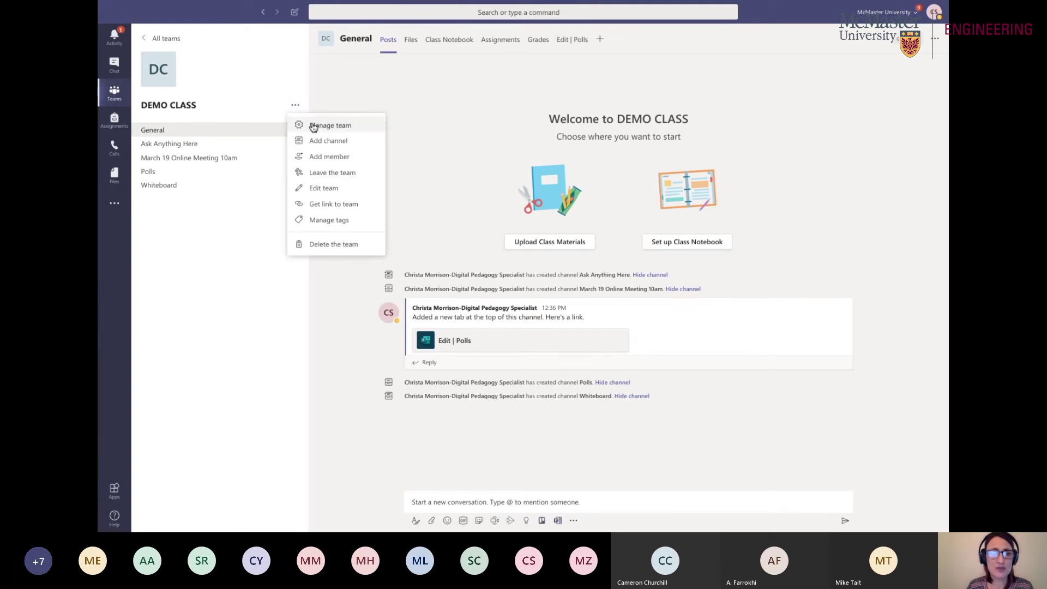
{"action": "left_click", "coordinate": [313, 158]}
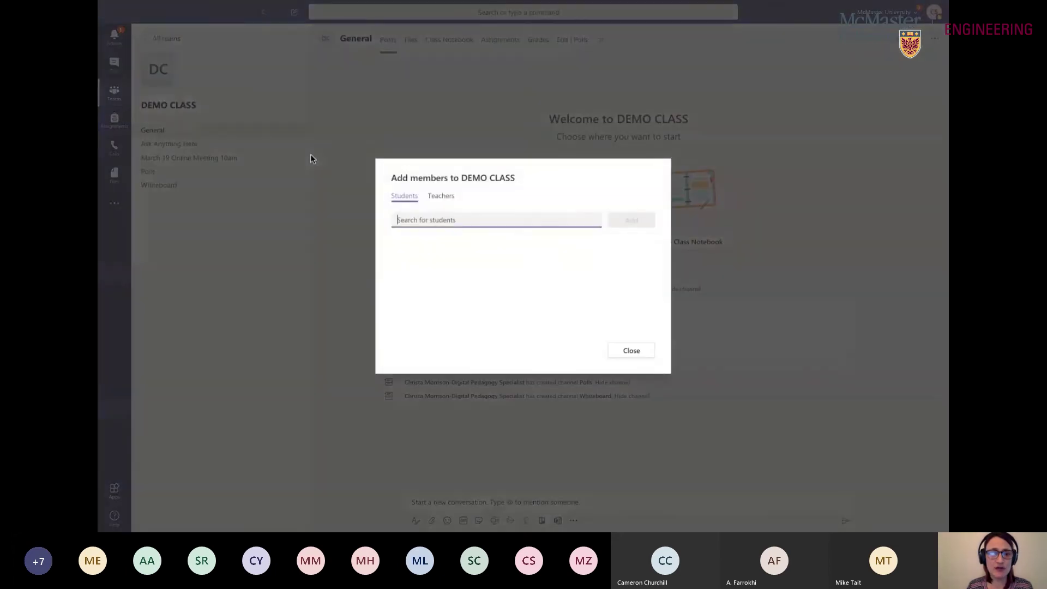
{"action": "type", "text": "jo"}
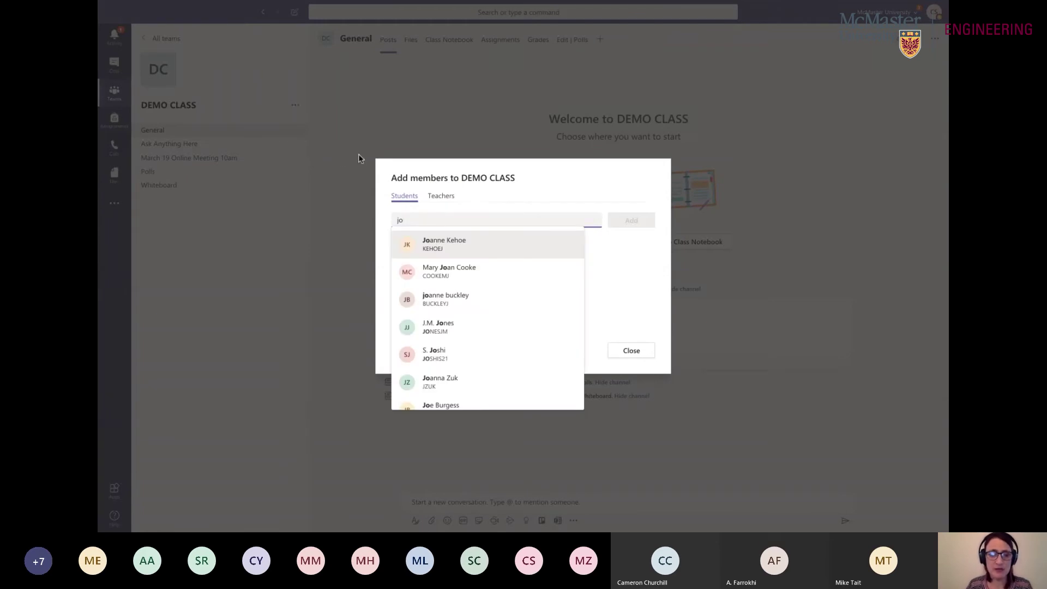
{"action": "left_click", "coordinate": [436, 243]}
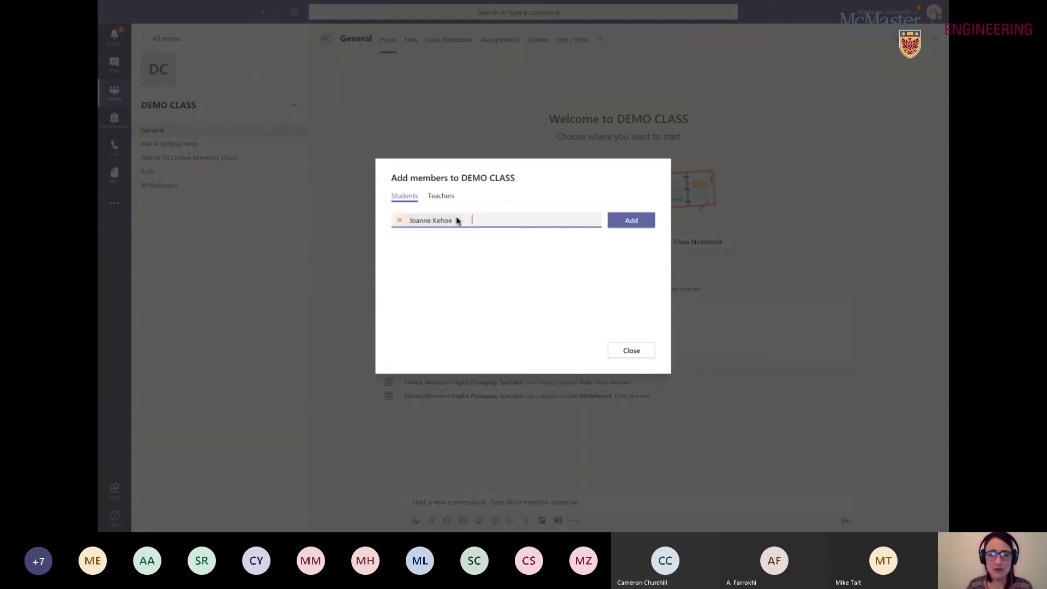
{"action": "left_click", "coordinate": [633, 222]}
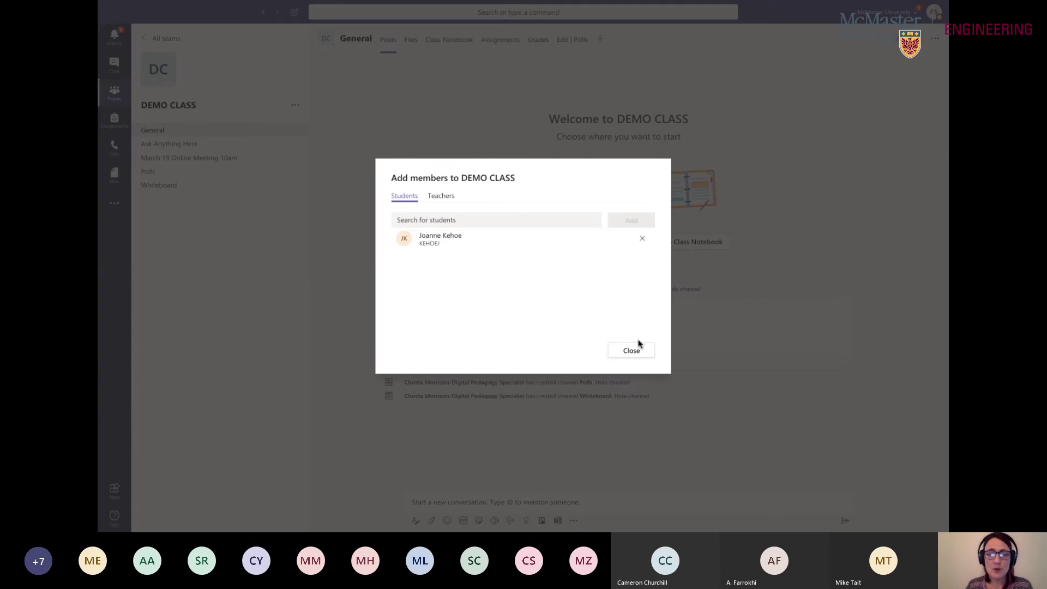
{"action": "left_click", "coordinate": [631, 351]}
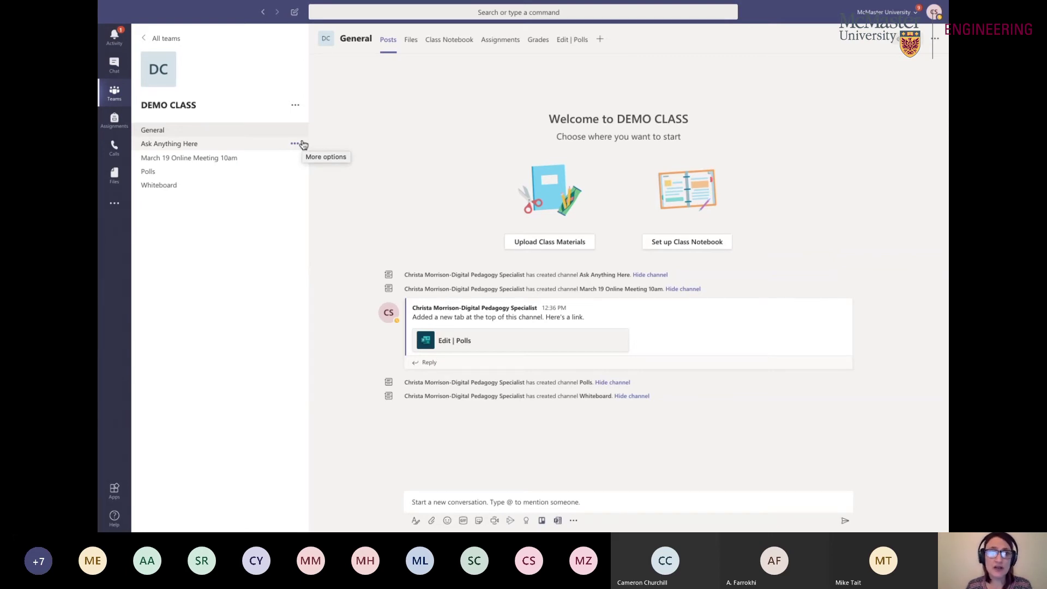
Step: Open the management page of DEMO CLASS and expand its members and guests
{"action": "left_click", "coordinate": [298, 109]}
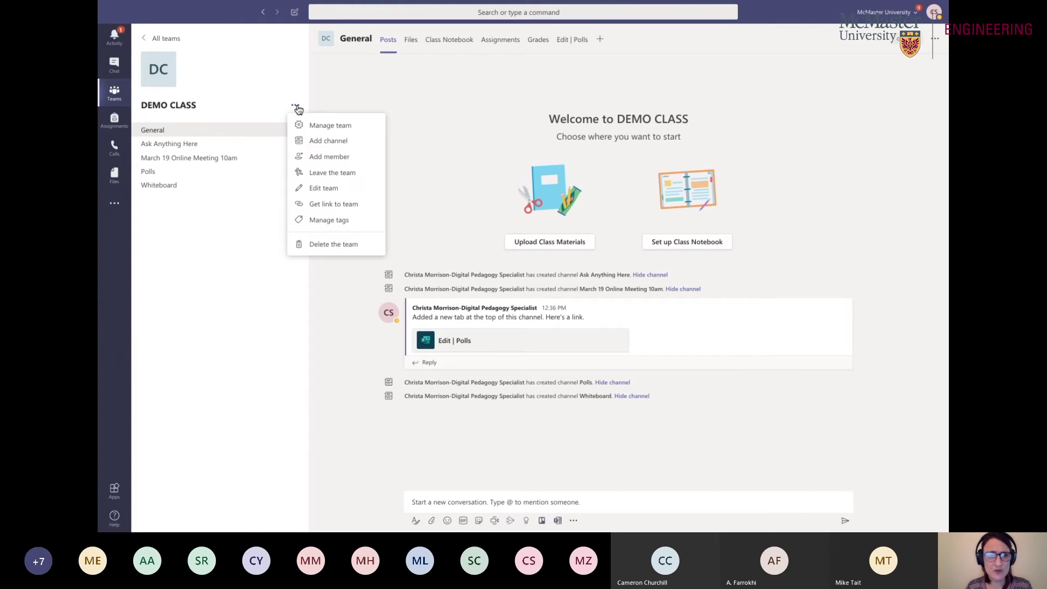
{"action": "left_click", "coordinate": [318, 125]}
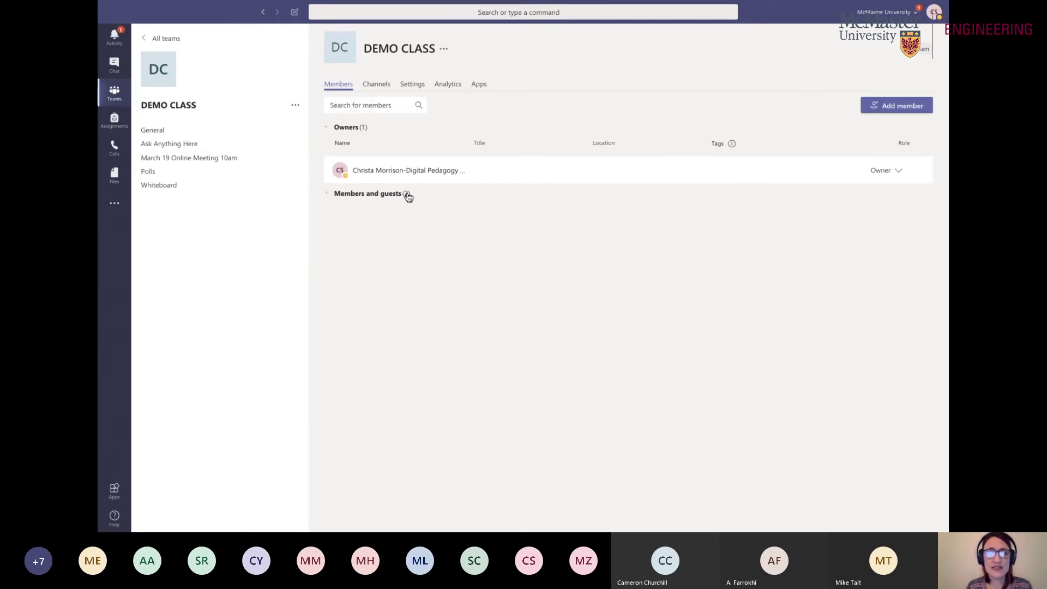
{"action": "left_click", "coordinate": [381, 198]}
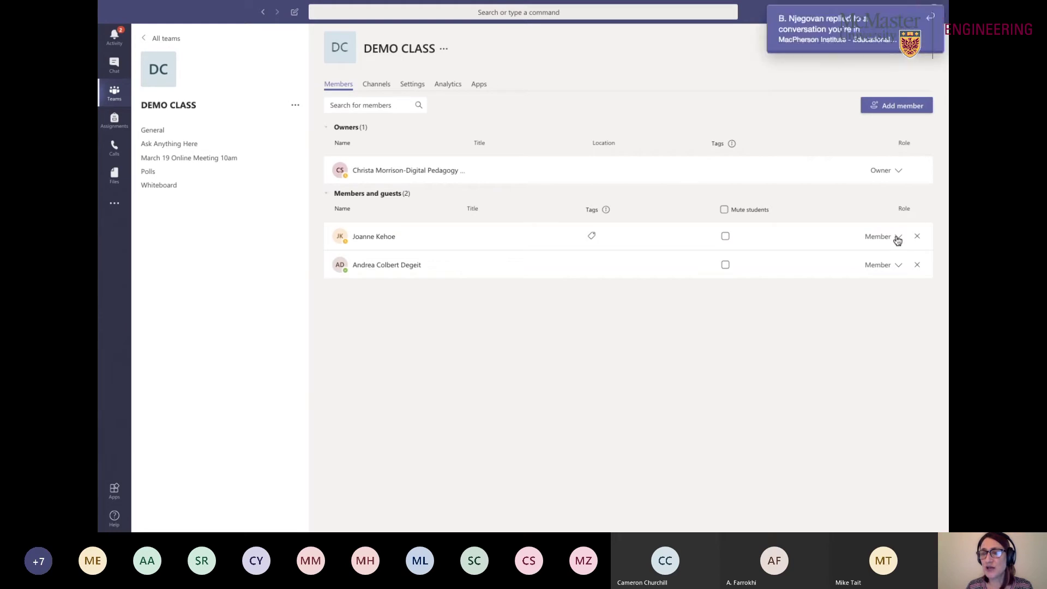
Step: View the role options of the first student under members and guests, and remove that student from the team
{"action": "left_click", "coordinate": [897, 241]}
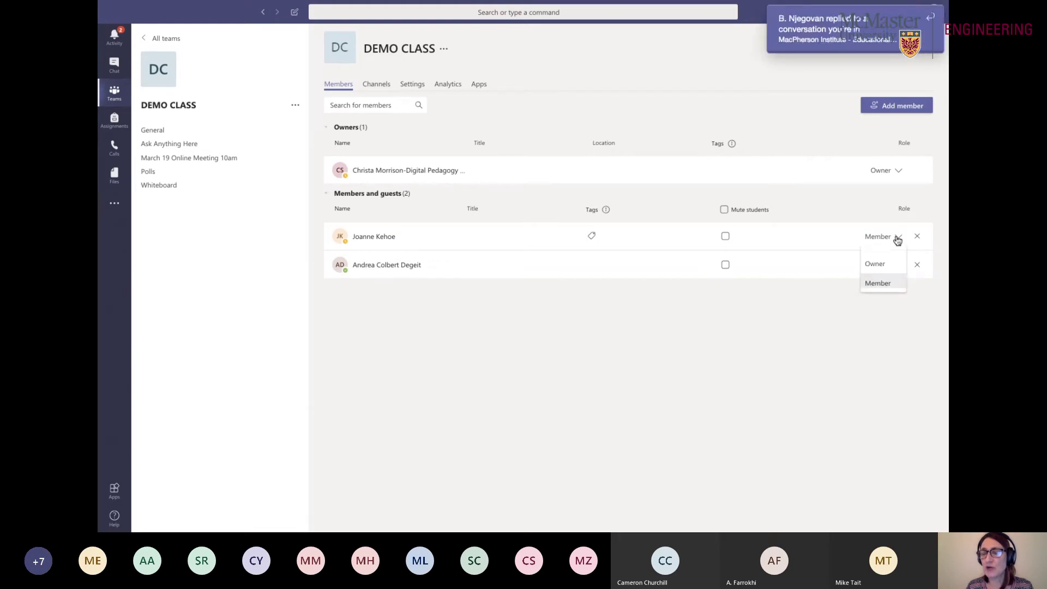
{"action": "left_click", "coordinate": [872, 207]}
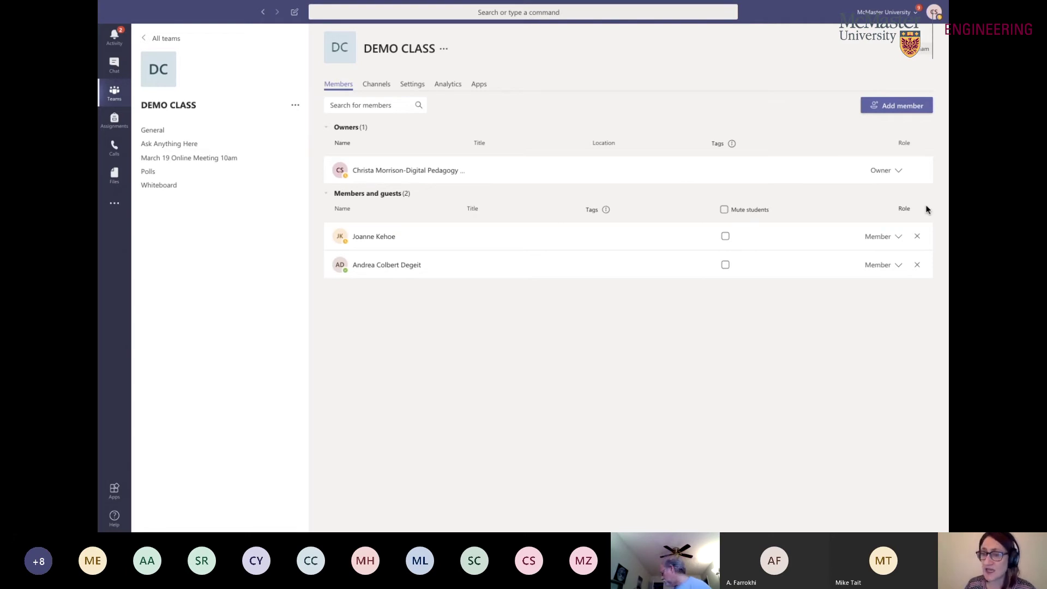
{"action": "left_click", "coordinate": [917, 238]}
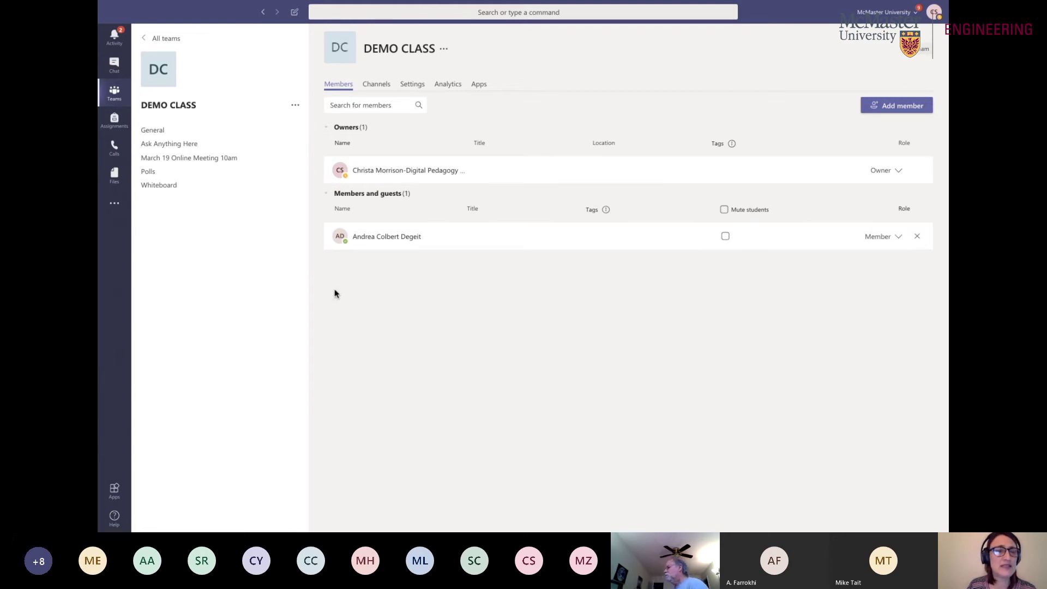
Step: Create a standard channel named "Avenue To Learn" in DEMO CLASS, automatically shown in everyone's channel list
{"action": "left_click", "coordinate": [296, 107]}
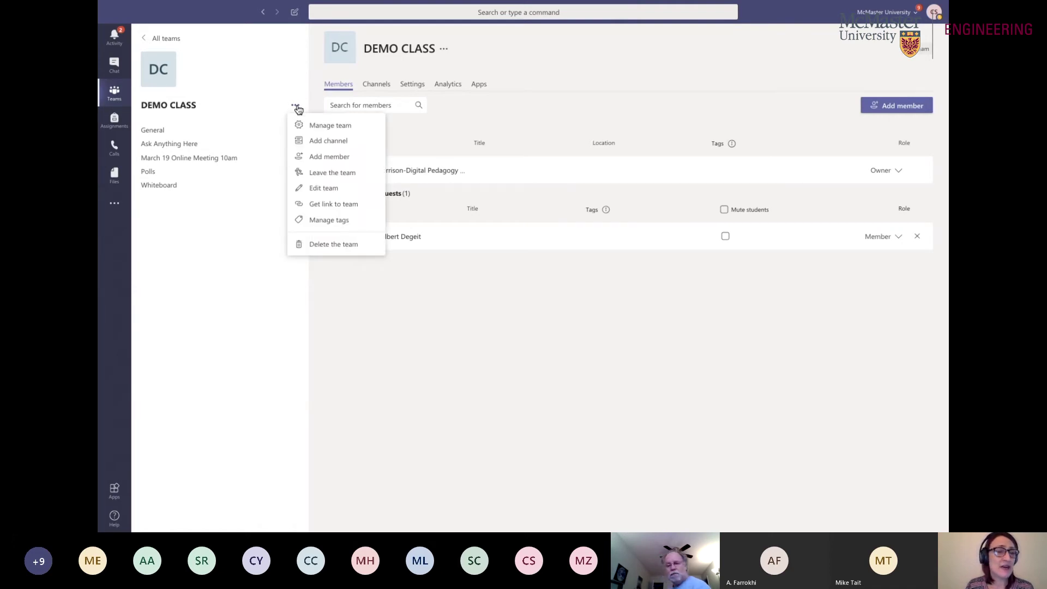
{"action": "left_click", "coordinate": [324, 141]}
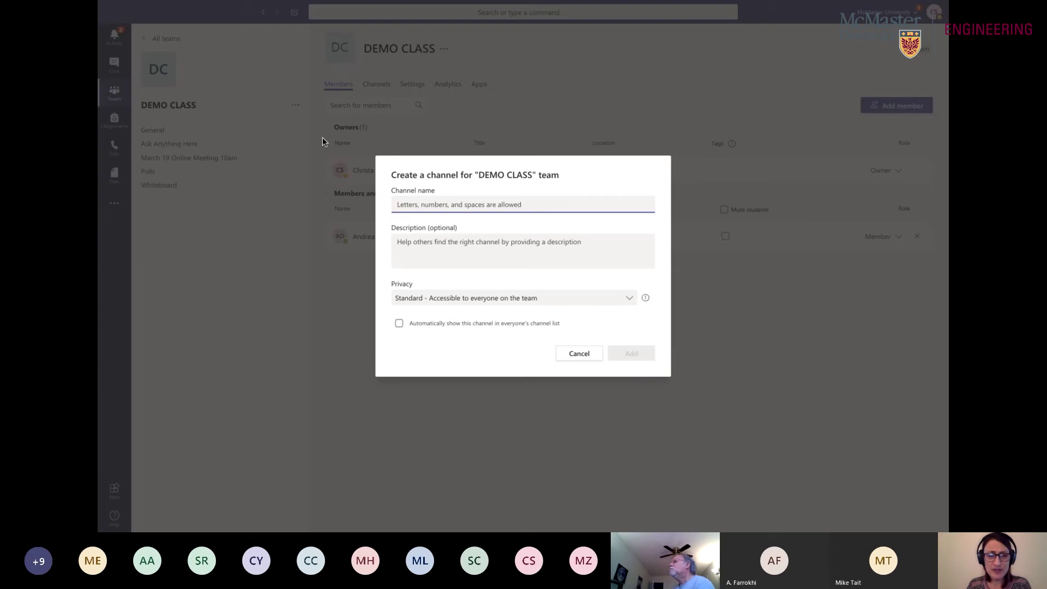
{"action": "type", "text": "A"}
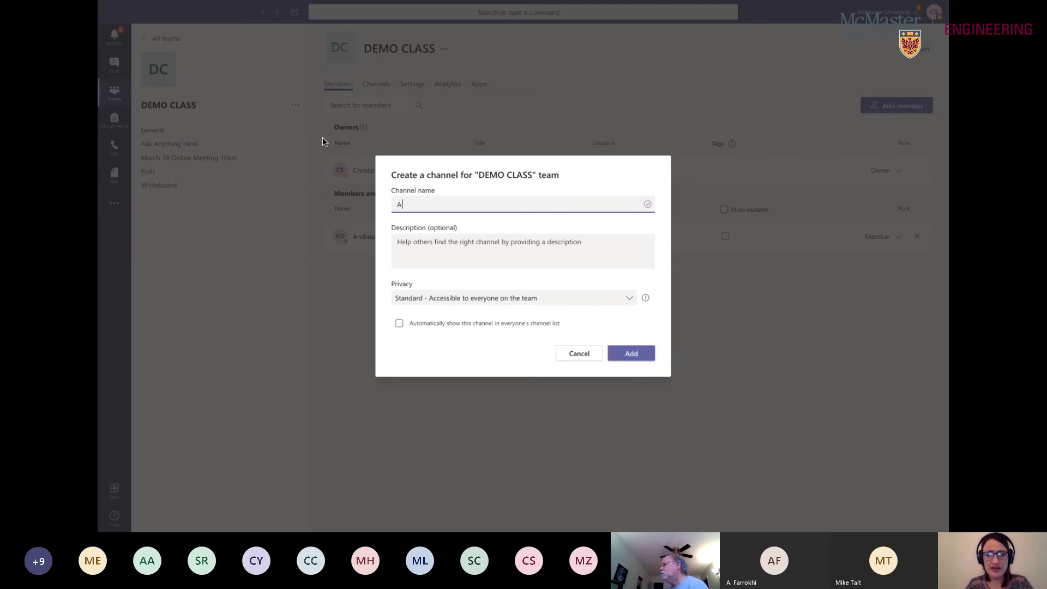
{"action": "type", "text": "ven"}
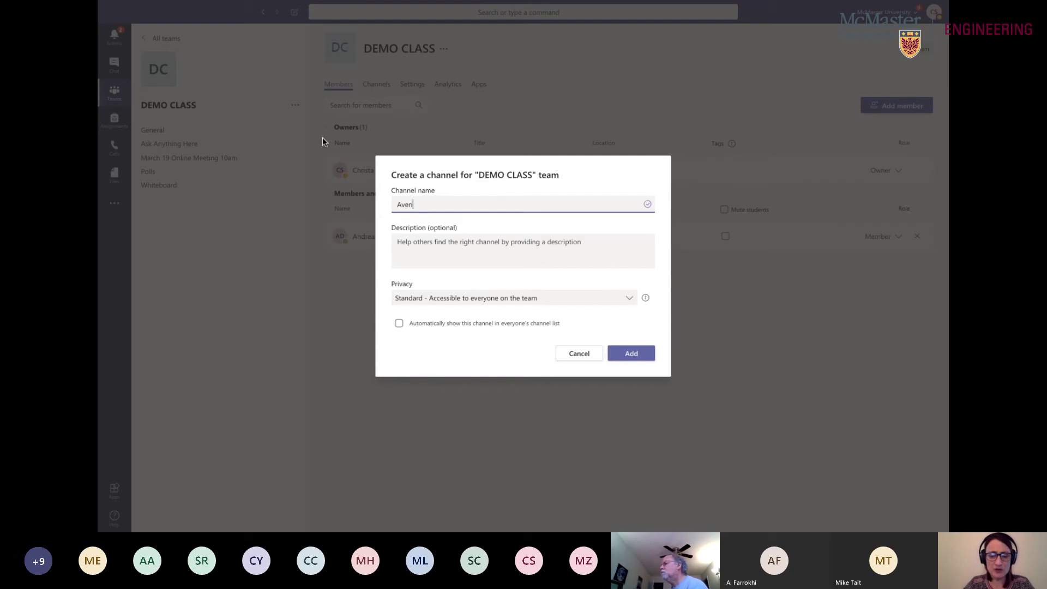
{"action": "type", "text": "ue To Learn"}
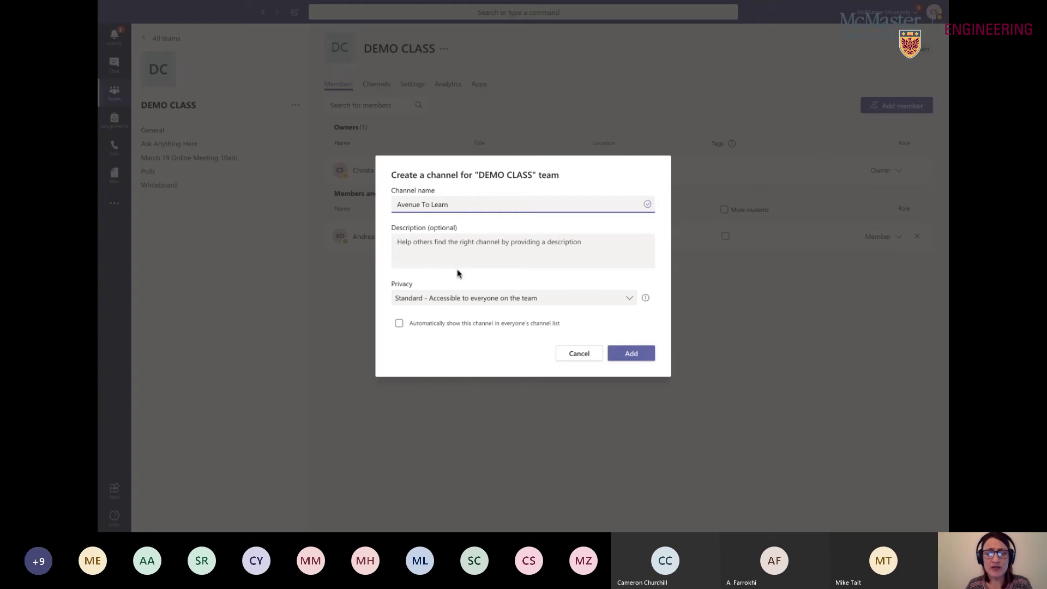
{"action": "left_click", "coordinate": [399, 324]}
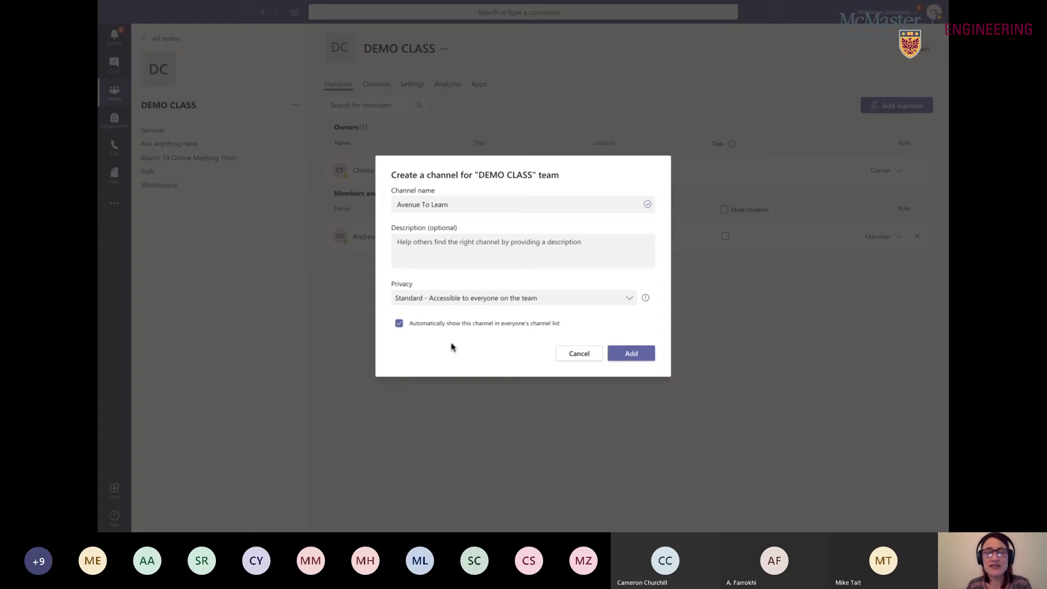
{"action": "left_click", "coordinate": [631, 355]}
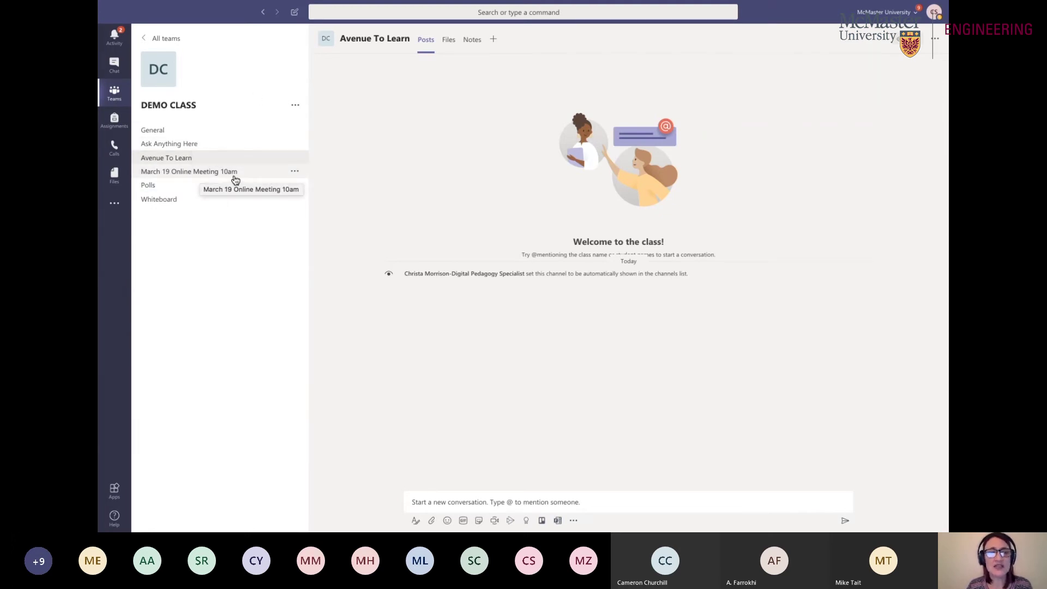
Step: View the posts and message box of the March 19 Online Meeting 10am channel, and return to the Avenue To Learn channel
{"action": "left_click", "coordinate": [200, 172]}
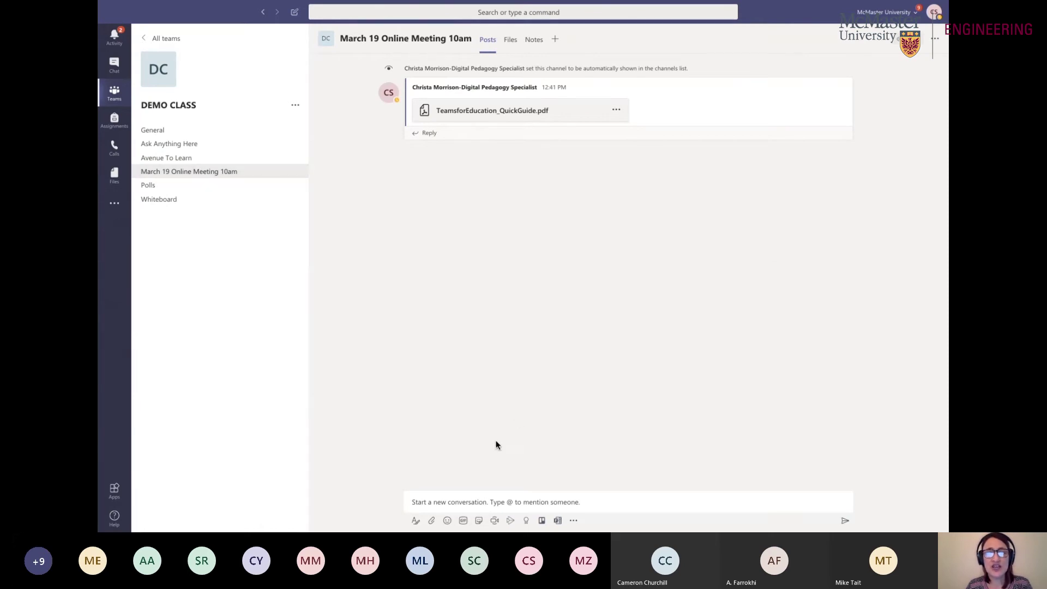
{"action": "left_click", "coordinate": [465, 502]}
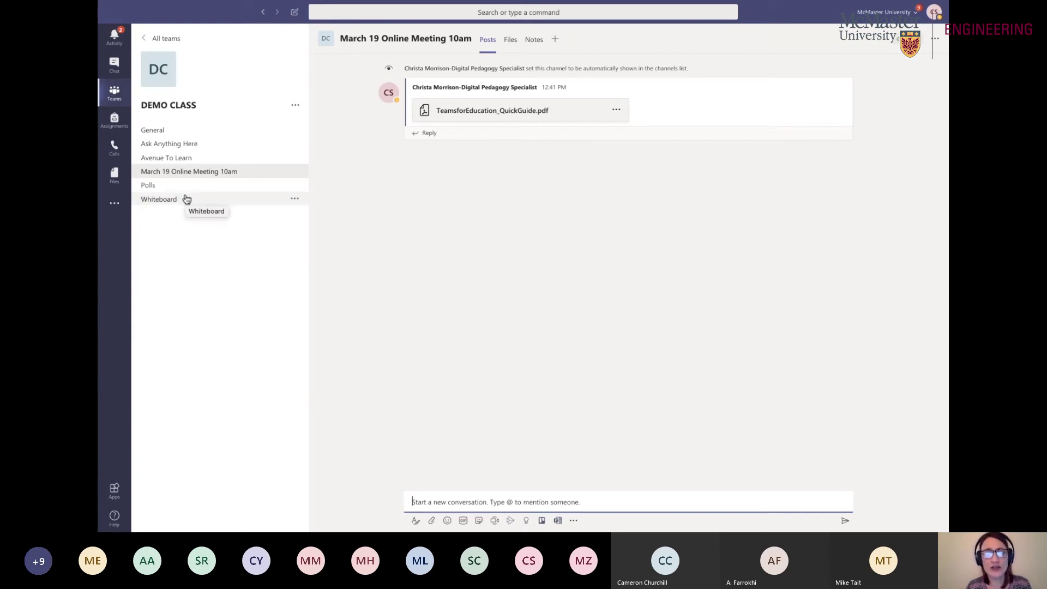
{"action": "left_click", "coordinate": [173, 162]}
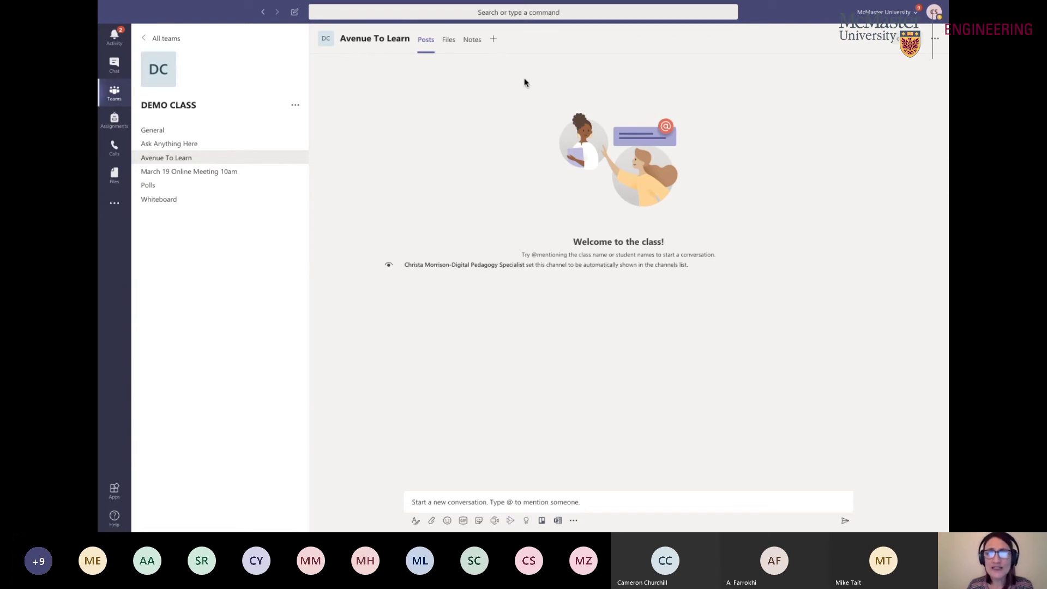
Step: Start adding a Website tab to the Avenue To Learn channel and name it "Avenue To Learn"
{"action": "left_click", "coordinate": [494, 39]}
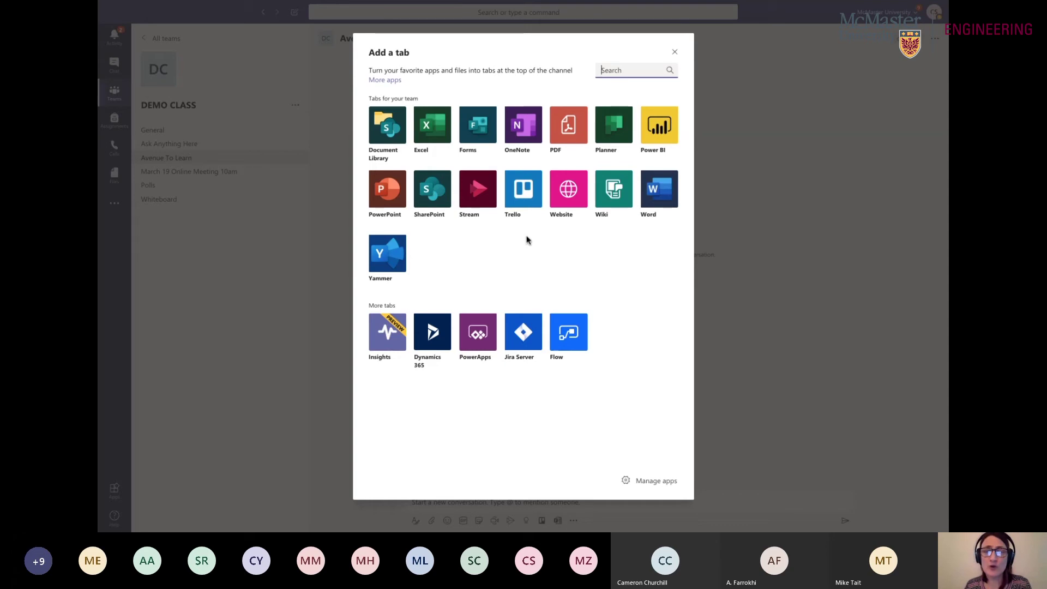
{"action": "left_click", "coordinate": [575, 189]}
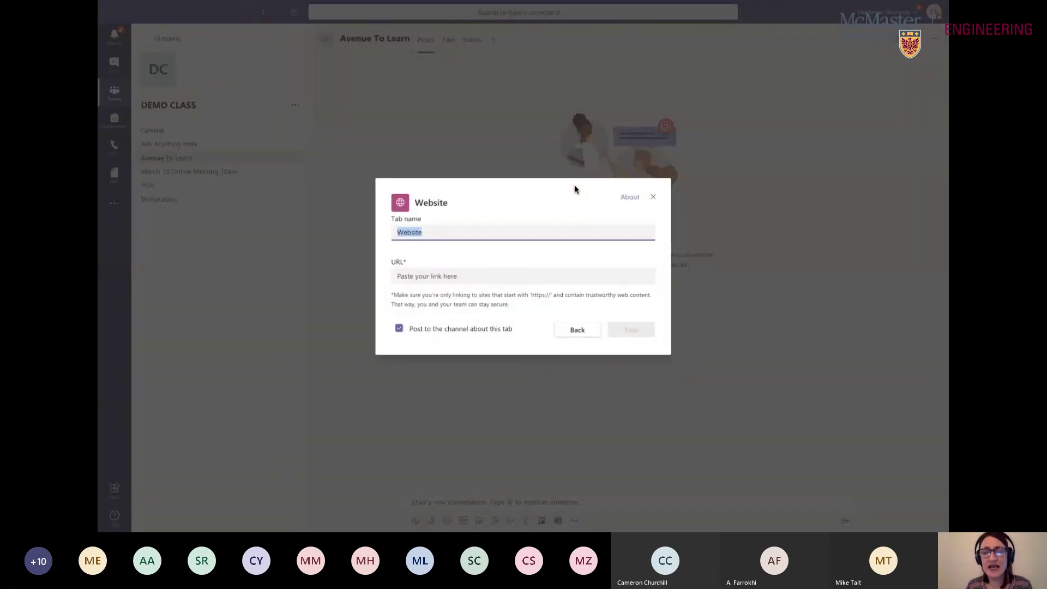
{"action": "type", "text": "Avenue To Learn"}
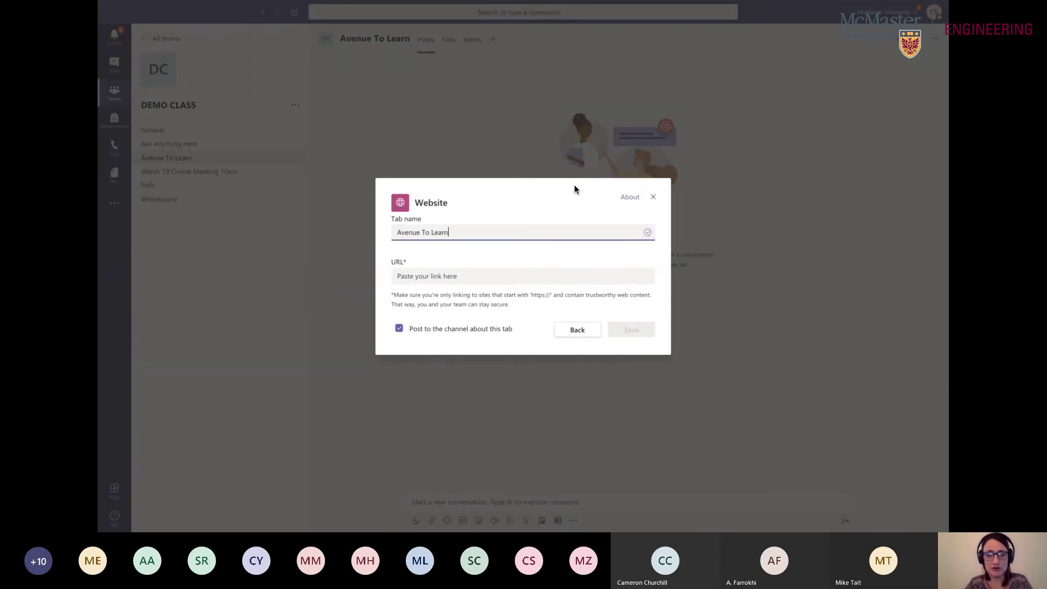
{"action": "left_click", "coordinate": [465, 273]}
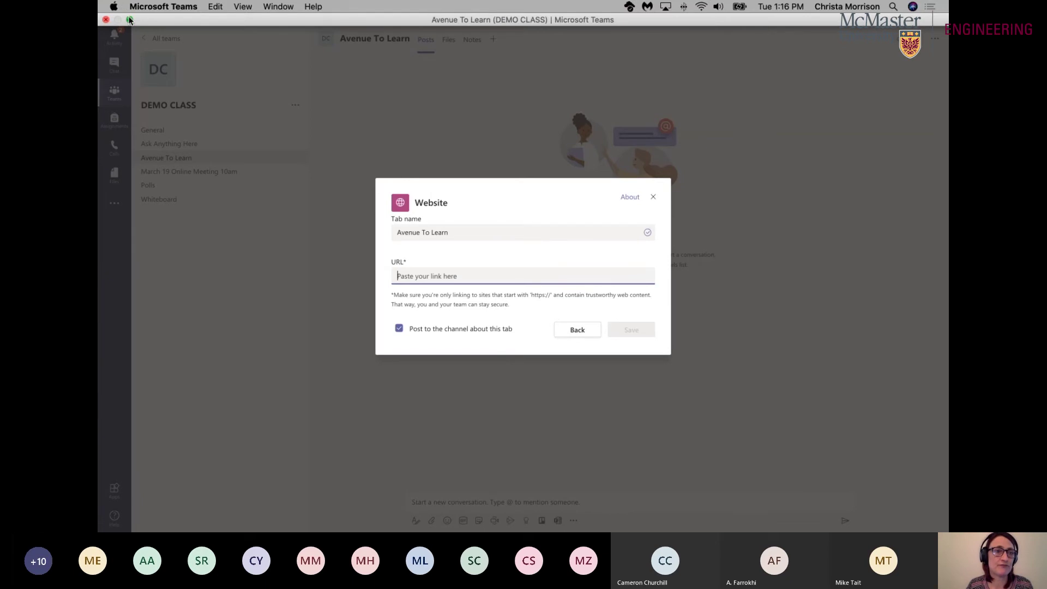
Step: Switch to Google Chrome, open avenue.mcmaster.ca and log in to Avenue to Learn
{"action": "left_click", "coordinate": [130, 20]}
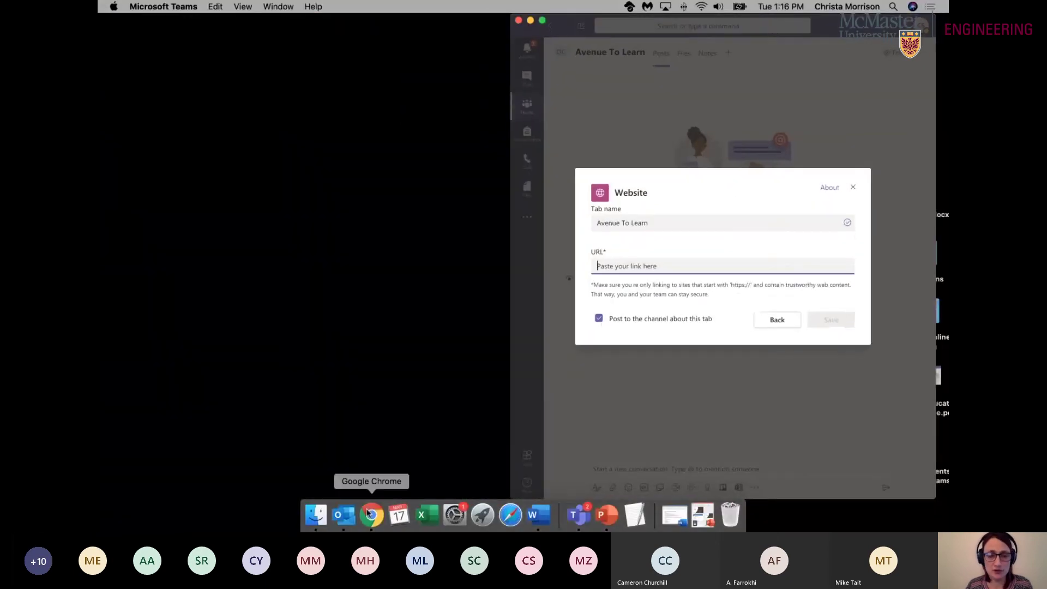
{"action": "left_click", "coordinate": [371, 515]}
{"action": "type", "text": "av"}
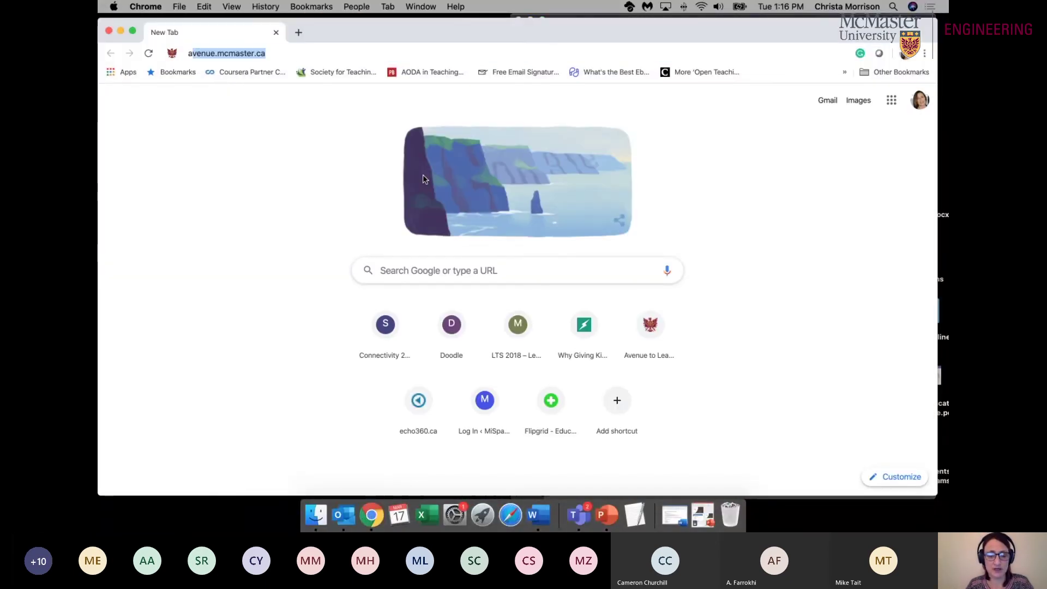
{"action": "type", "text": "e"}
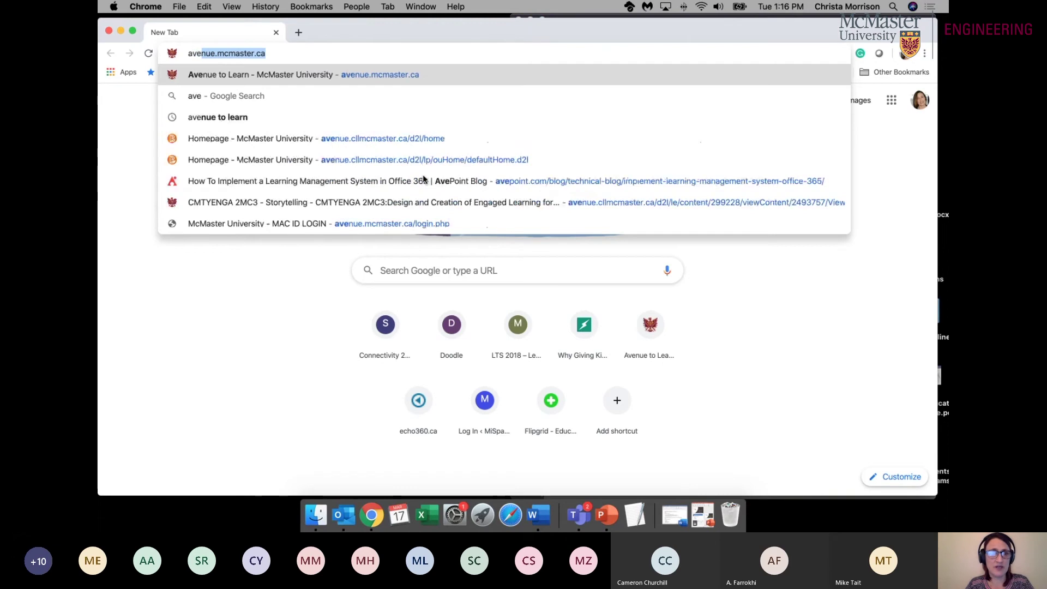
{"action": "left_click", "coordinate": [263, 75]}
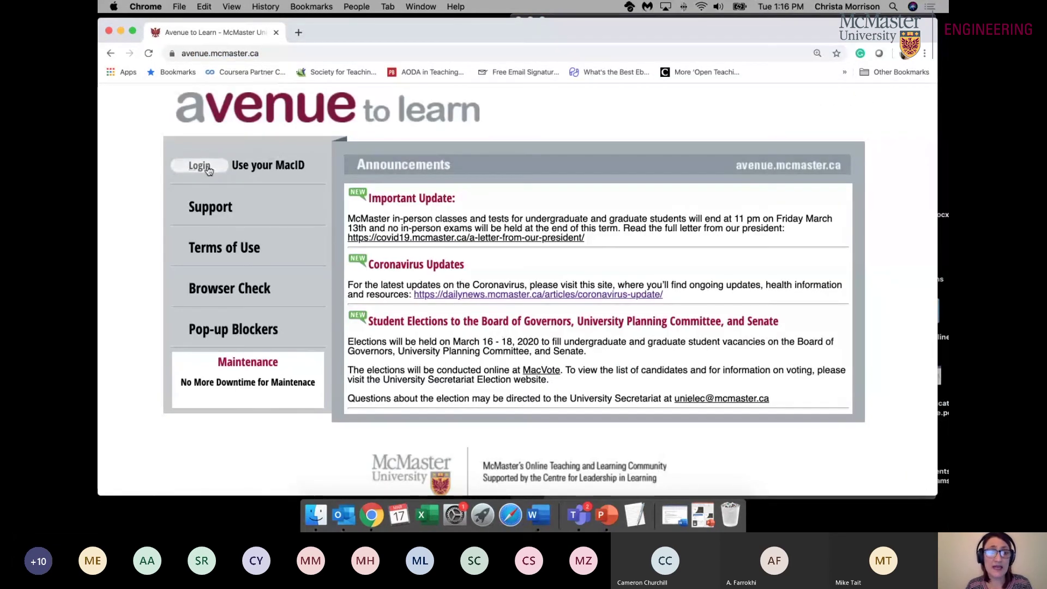
{"action": "left_click", "coordinate": [207, 171]}
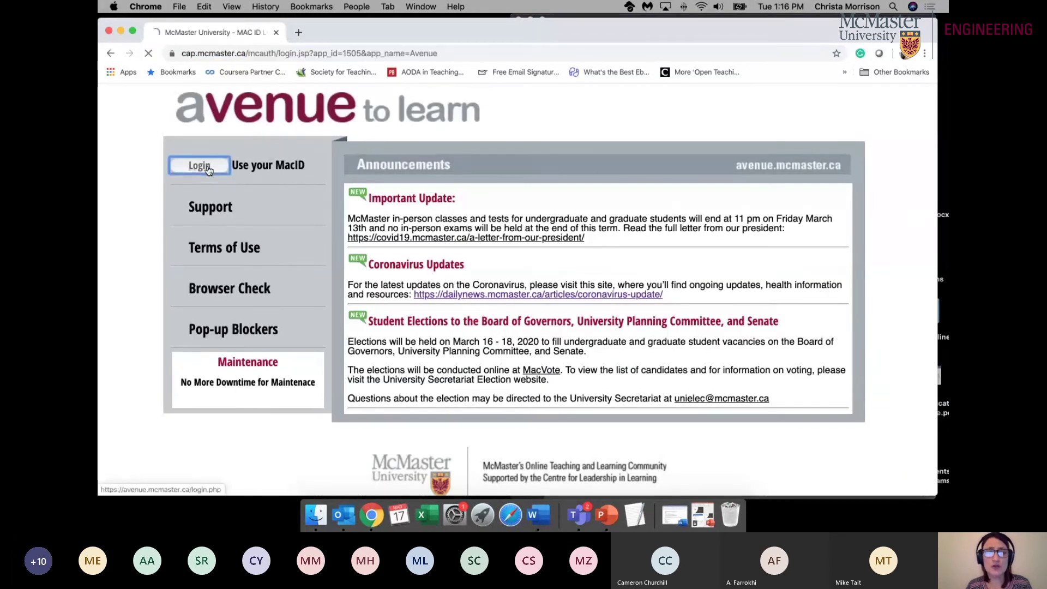
{"action": "left_click", "coordinate": [506, 439]}
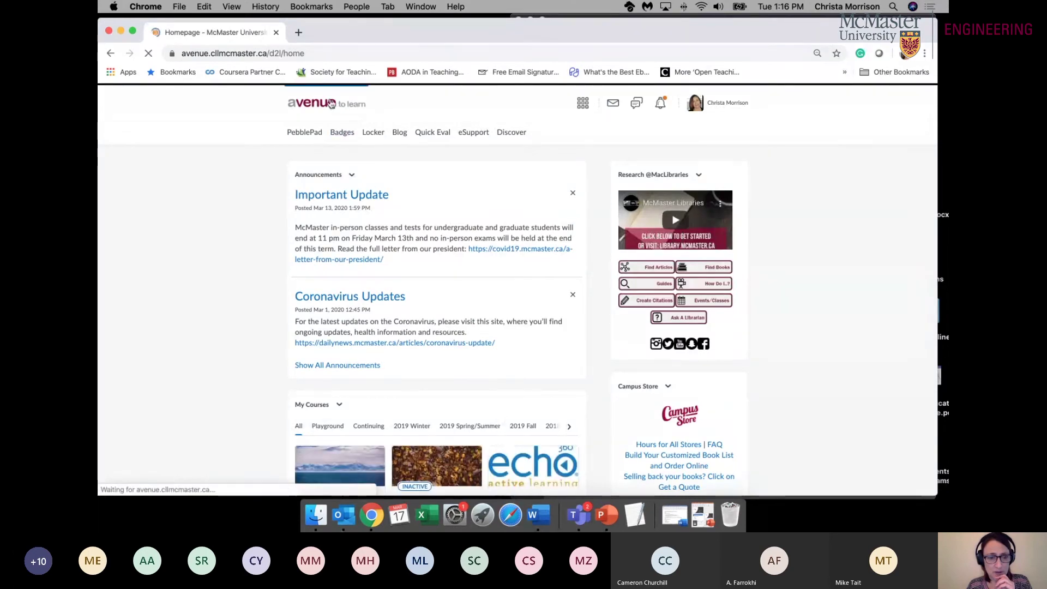
Step: Show all courses from the Avenue to Learn homepage and open the Echo360 Sandpit course
{"action": "scroll", "coordinate": [430, 381], "scroll_direction": "down", "scroll_amount": 4}
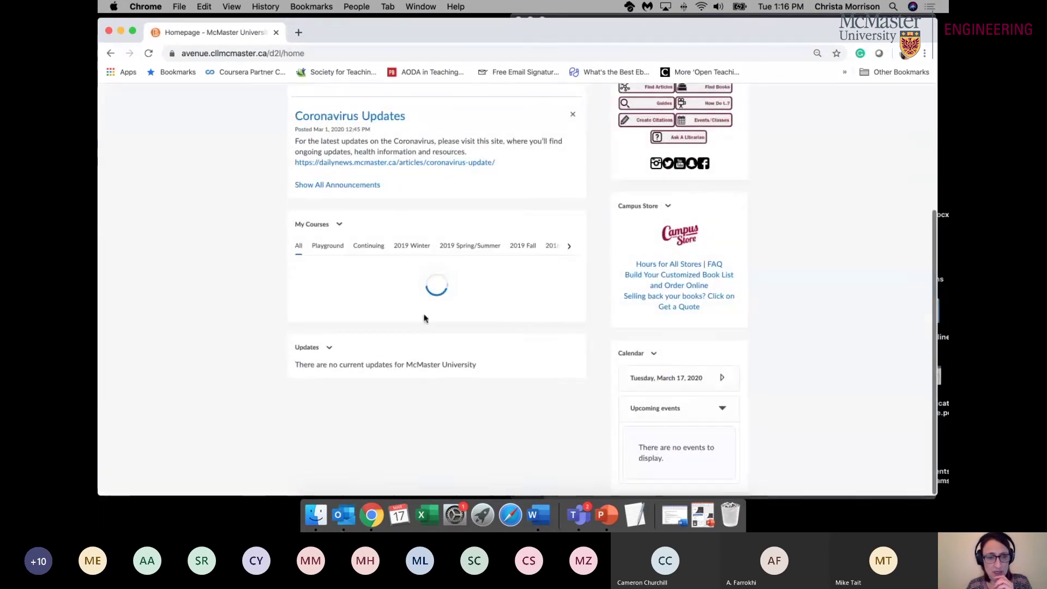
{"action": "scroll", "coordinate": [441, 354], "scroll_direction": "down", "scroll_amount": 6}
{"action": "left_click", "coordinate": [339, 409]}
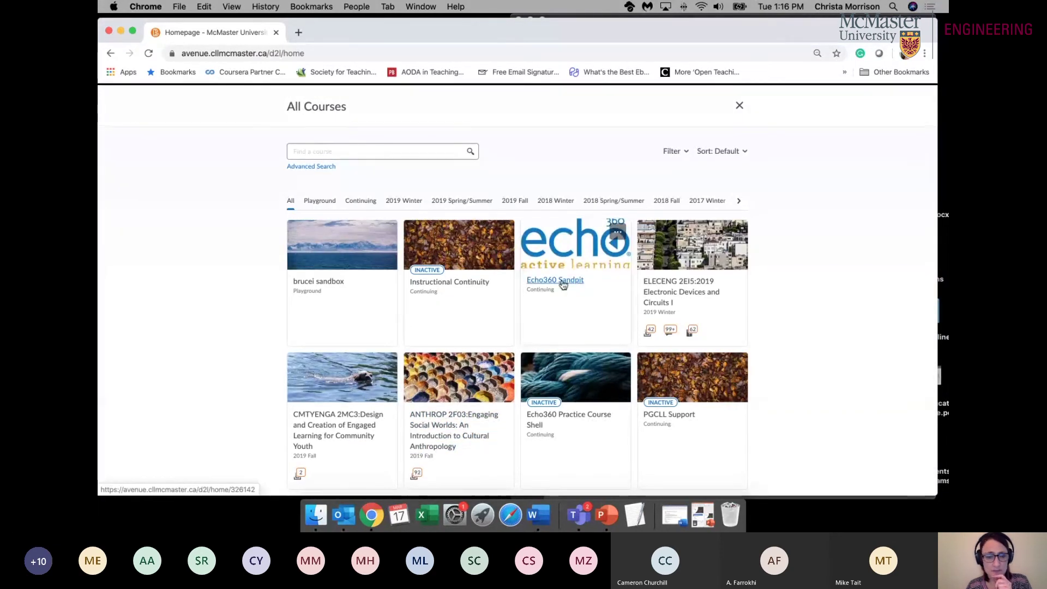
{"action": "scroll", "coordinate": [563, 285], "scroll_direction": "down", "scroll_amount": 4}
{"action": "scroll", "coordinate": [563, 284], "scroll_direction": "up", "scroll_amount": 4}
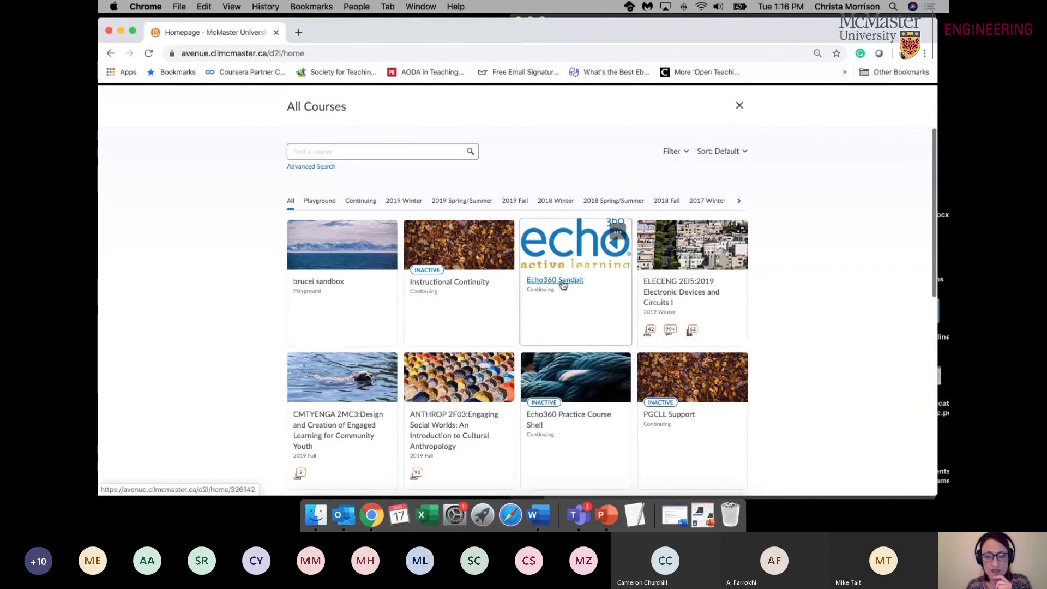
{"action": "left_click", "coordinate": [563, 284]}
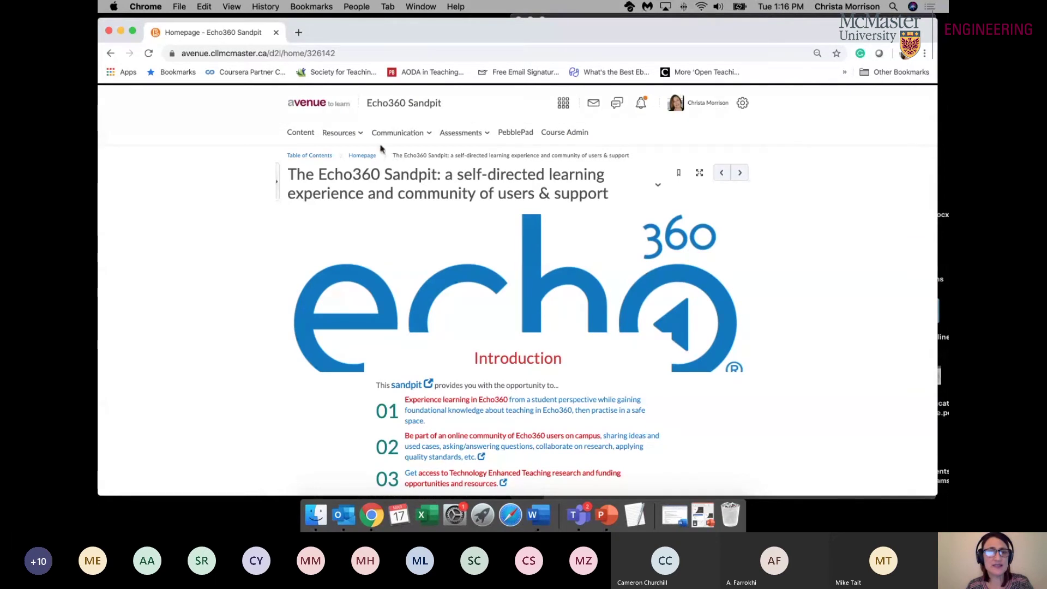
Step: Copy the web address of the Echo360 Sandpit course and minimize the browser to return to Microsoft Teams
{"action": "left_click", "coordinate": [278, 53]}
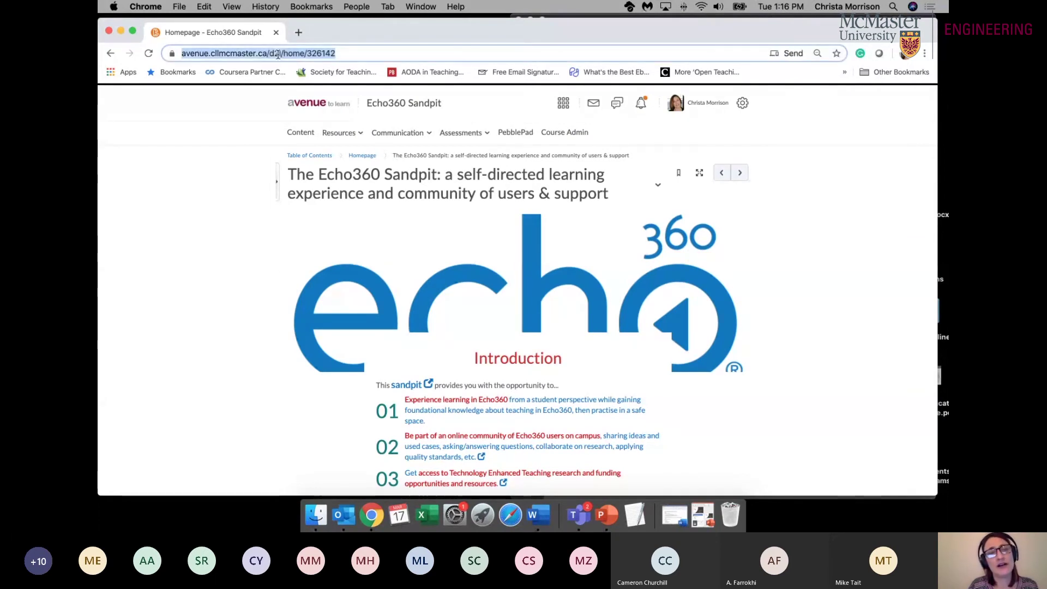
{"action": "right_click", "coordinate": [278, 53]}
{"action": "left_click", "coordinate": [300, 145]}
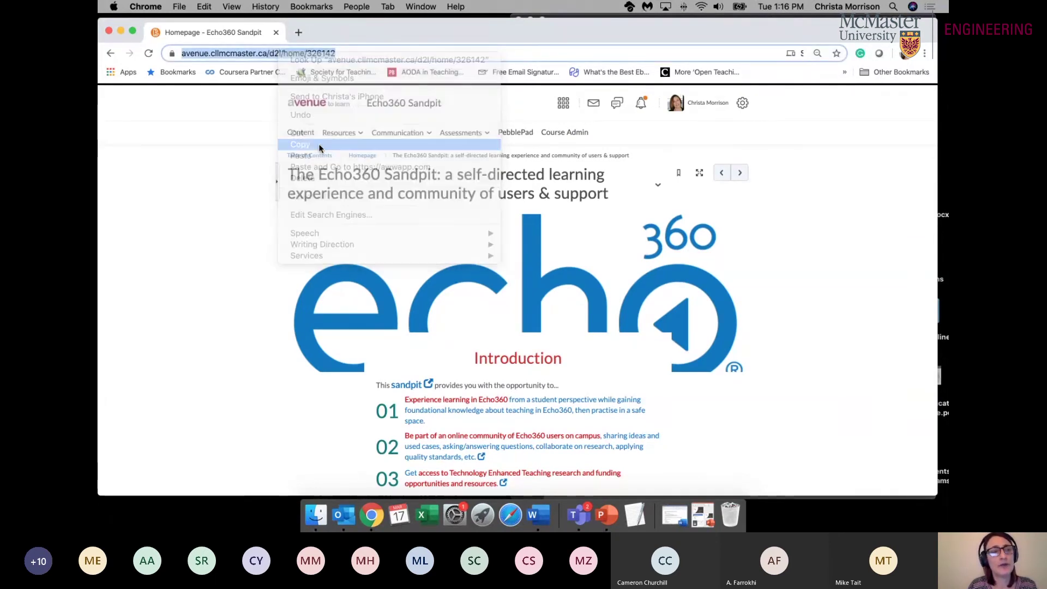
{"action": "left_click", "coordinate": [120, 32]}
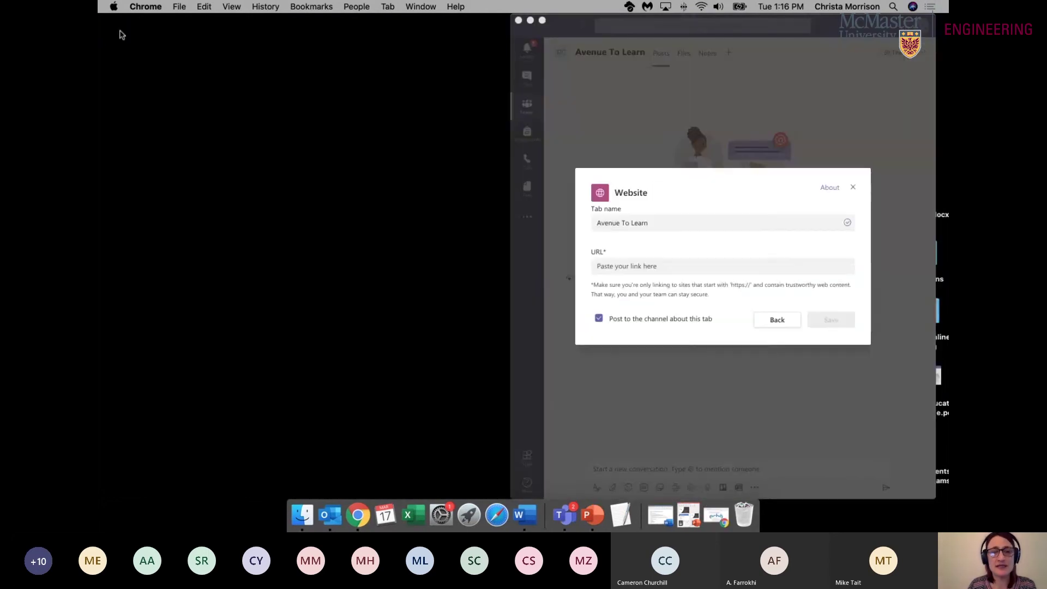
{"action": "left_click", "coordinate": [617, 269]}
{"action": "key", "text": "super+v"}
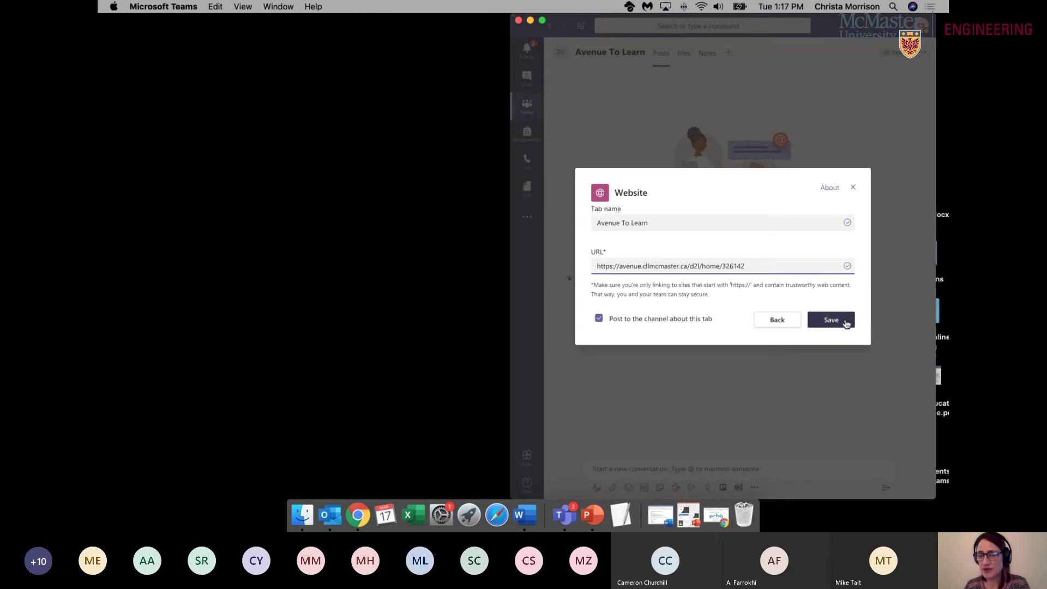
{"action": "left_click", "coordinate": [846, 324]}
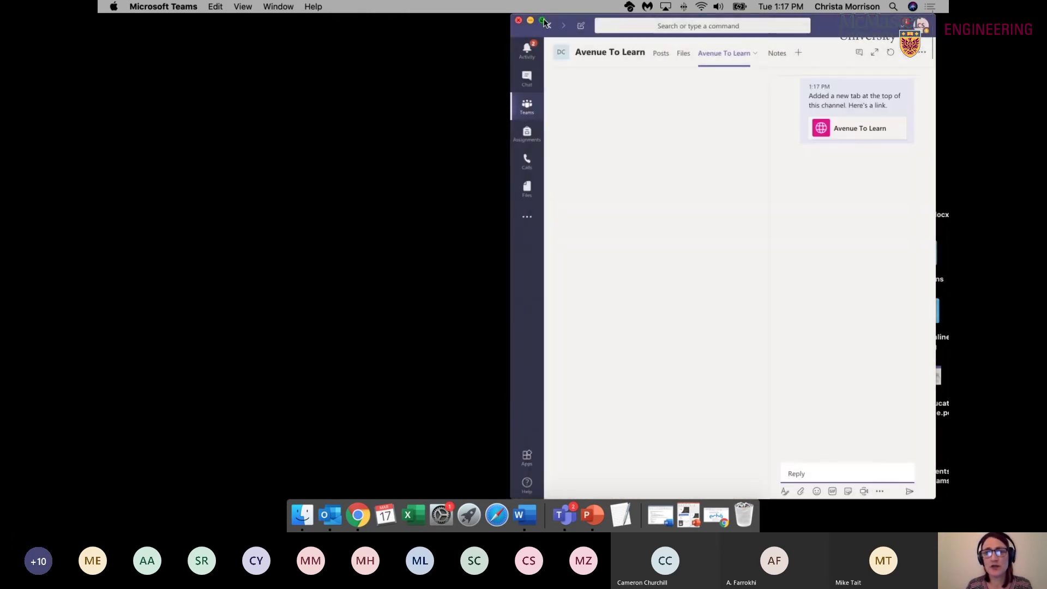
{"action": "left_click", "coordinate": [543, 21]}
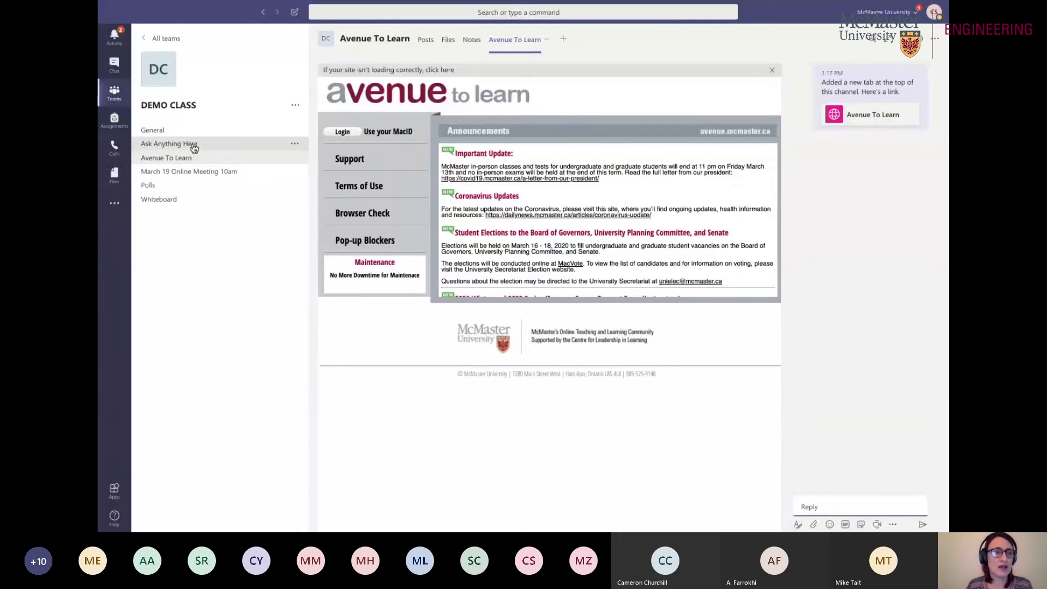
Step: View the Ask Anything Here channel, reopen the website tab in the Avenue To Learn channel and examine its login page
{"action": "left_click", "coordinate": [194, 144]}
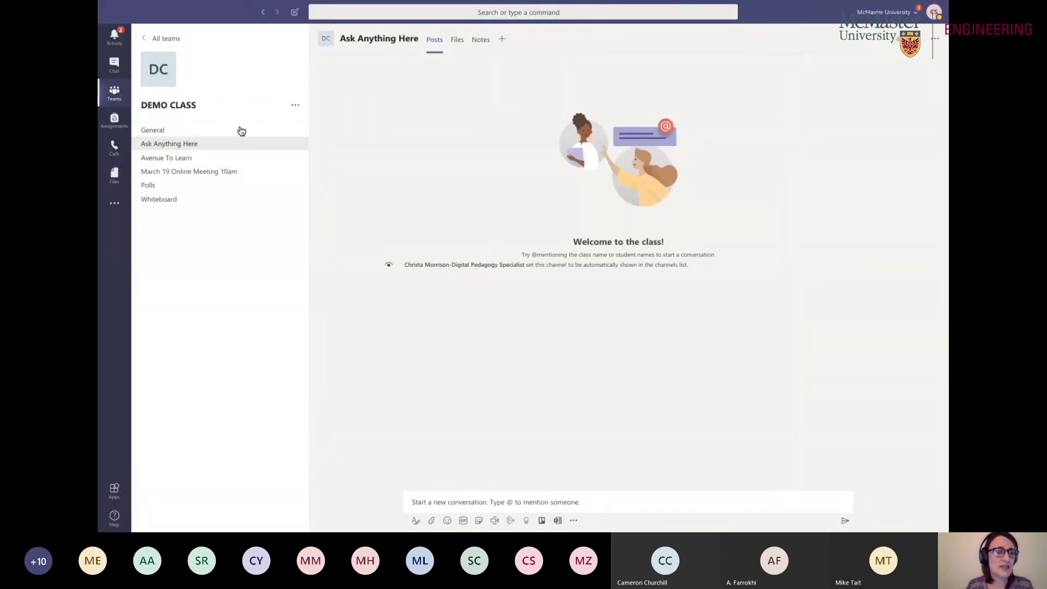
{"action": "left_click", "coordinate": [199, 158]}
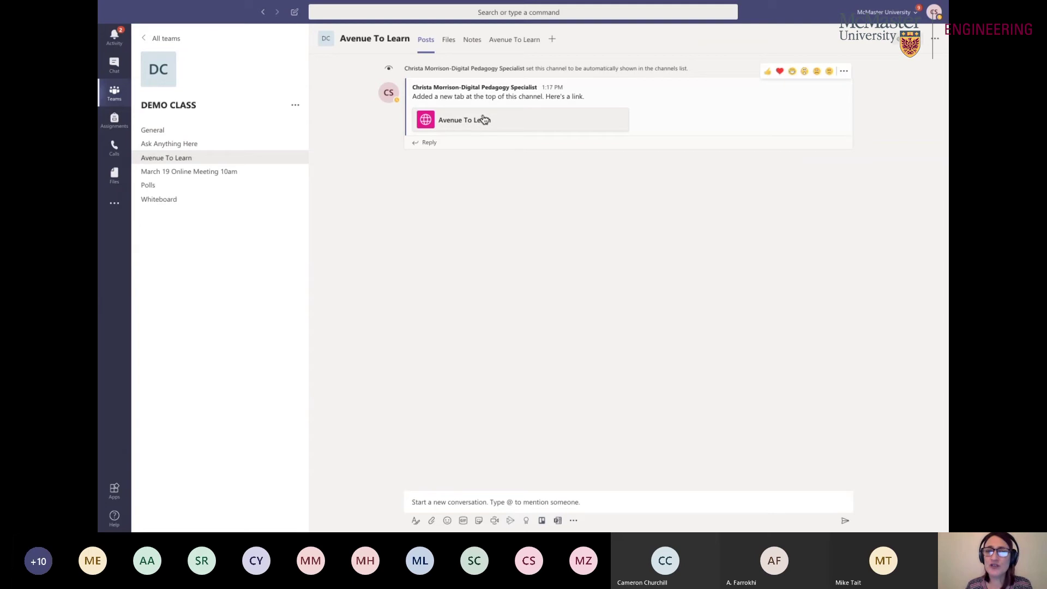
{"action": "left_click", "coordinate": [507, 42]}
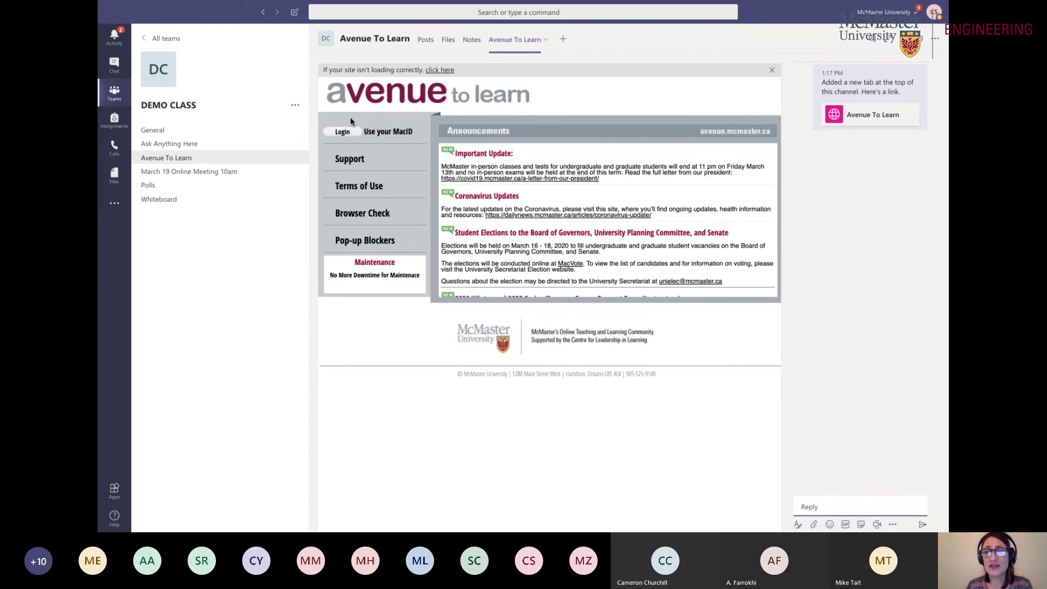
{"action": "left_click", "coordinate": [343, 132]}
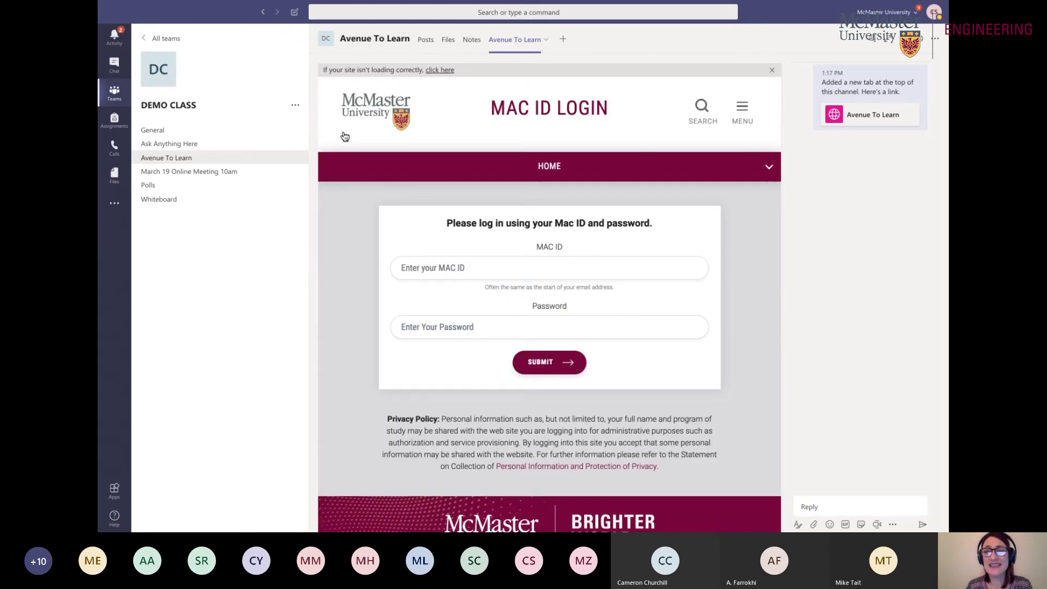
{"action": "scroll", "coordinate": [496, 308], "scroll_direction": "down", "scroll_amount": 3}
{"action": "scroll", "coordinate": [496, 309], "scroll_direction": "up", "scroll_amount": 3}
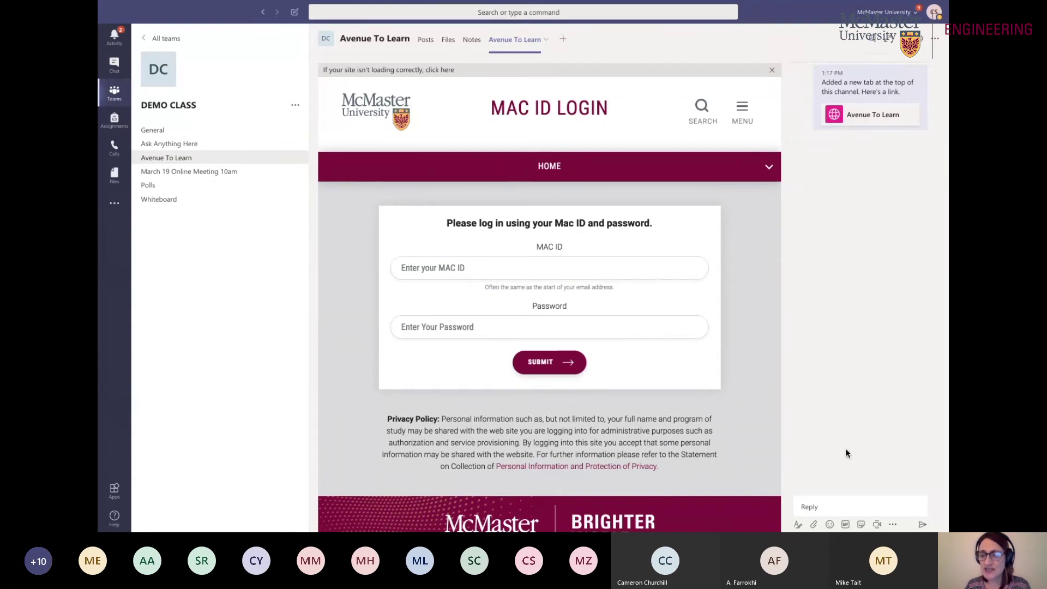
Step: Post the reply "Prof - Do I have to sign in with my gmail?" in the Avenue To Learn tab's conversation
{"action": "left_click", "coordinate": [816, 506]}
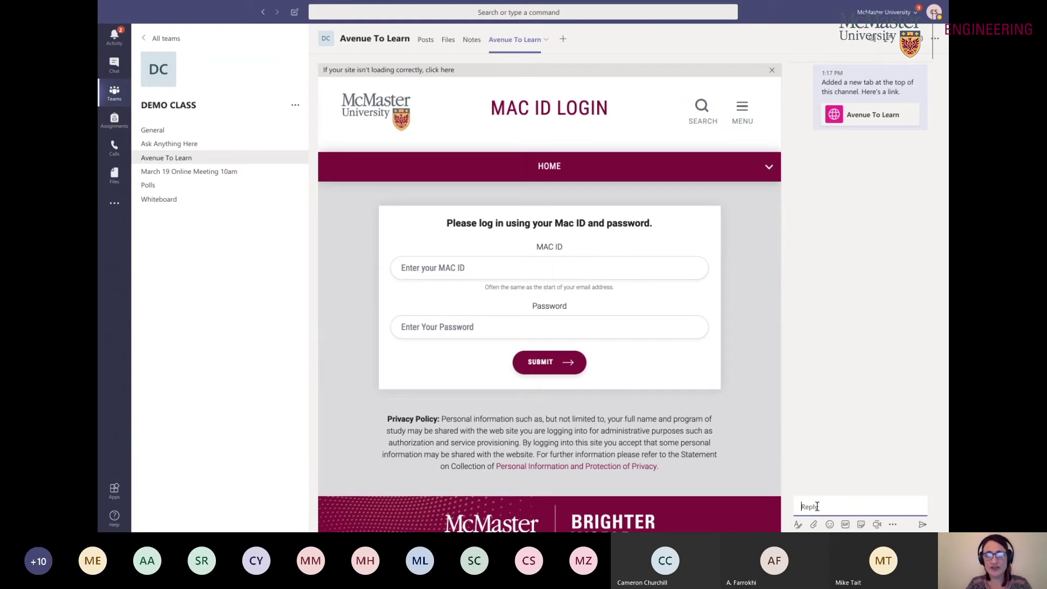
{"action": "type", "text": "Prof"}
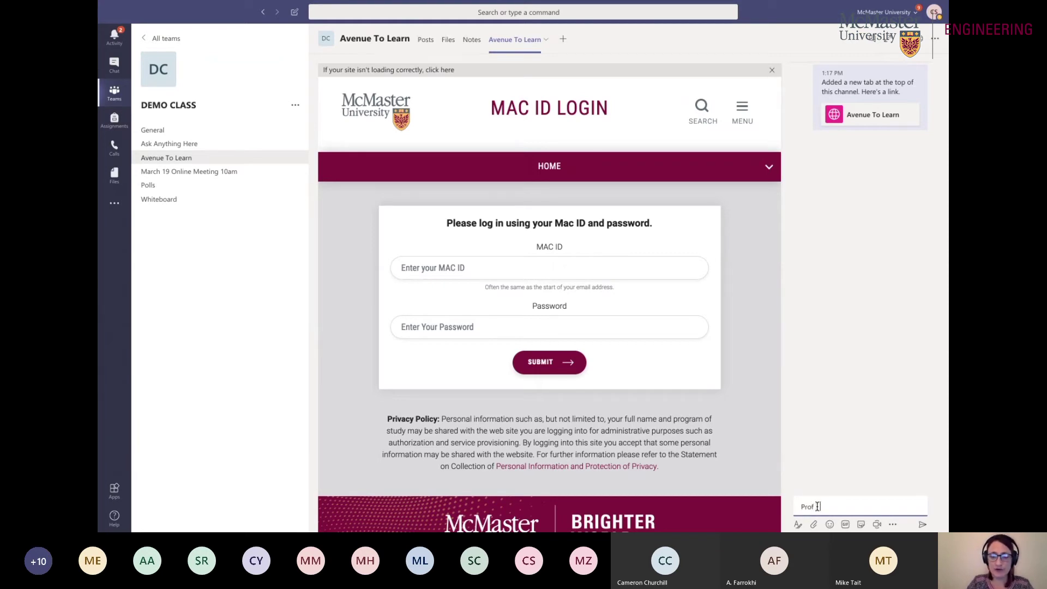
{"action": "type", "text": " Do I have"}
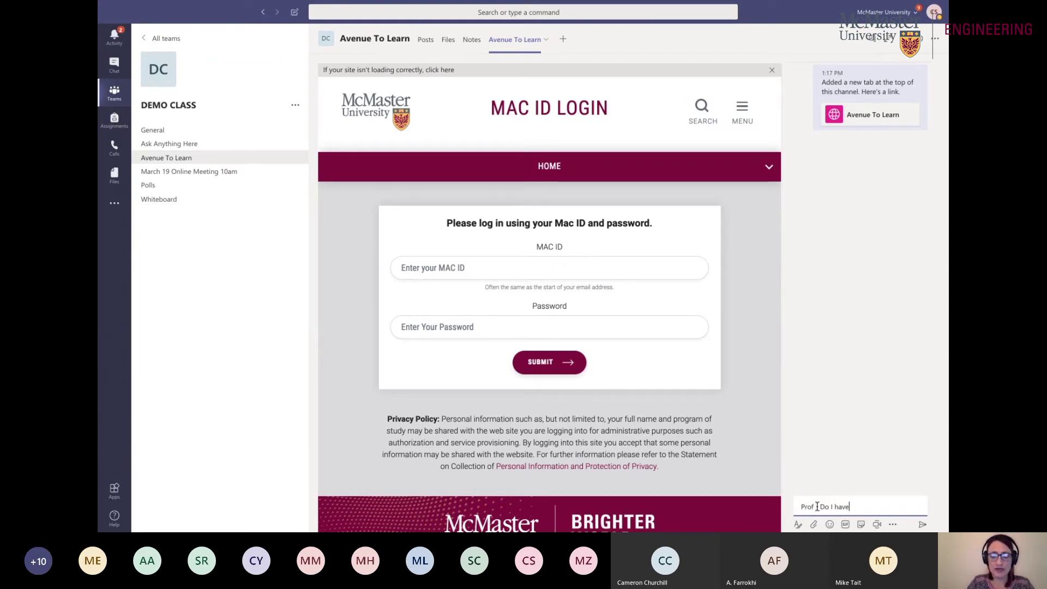
{"action": "type", "text": " to sign in wi"}
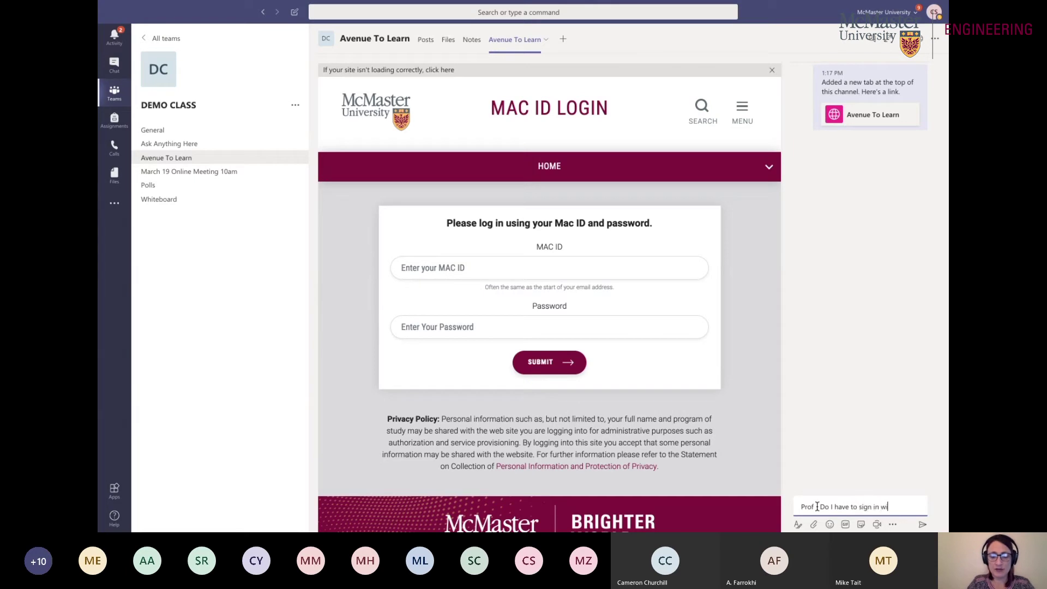
{"action": "type", "text": "th my m"}
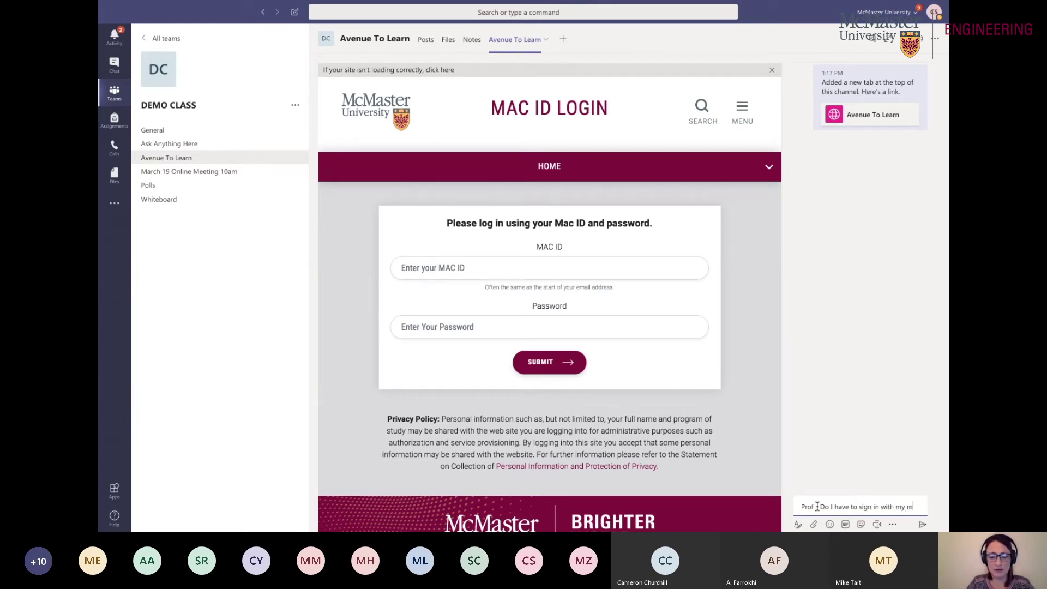
{"action": "key", "text": "BackSpace"}
{"action": "type", "text": "gmail?"}
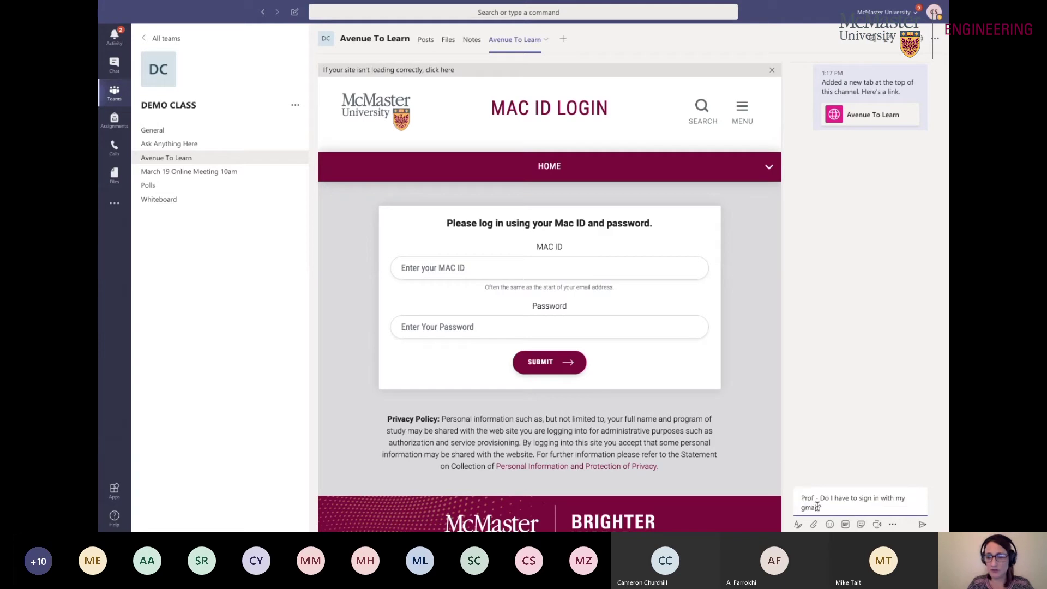
{"action": "key", "text": "Return"}
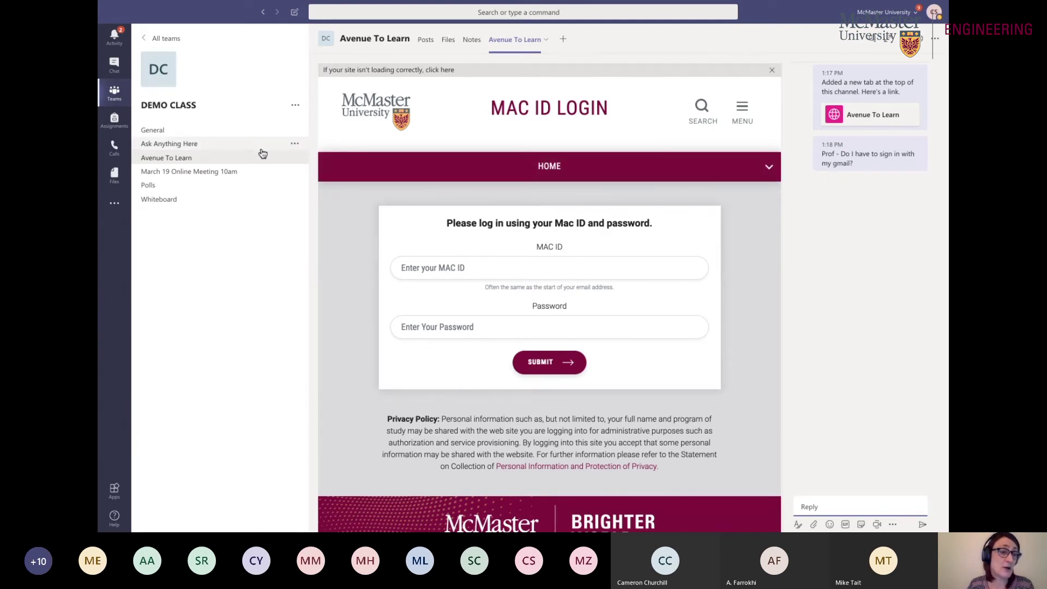
Step: Open Teams Demo.pdf from the files of the March 19 Online Meeting 10am channel and start a conversation about it
{"action": "left_click", "coordinate": [263, 171]}
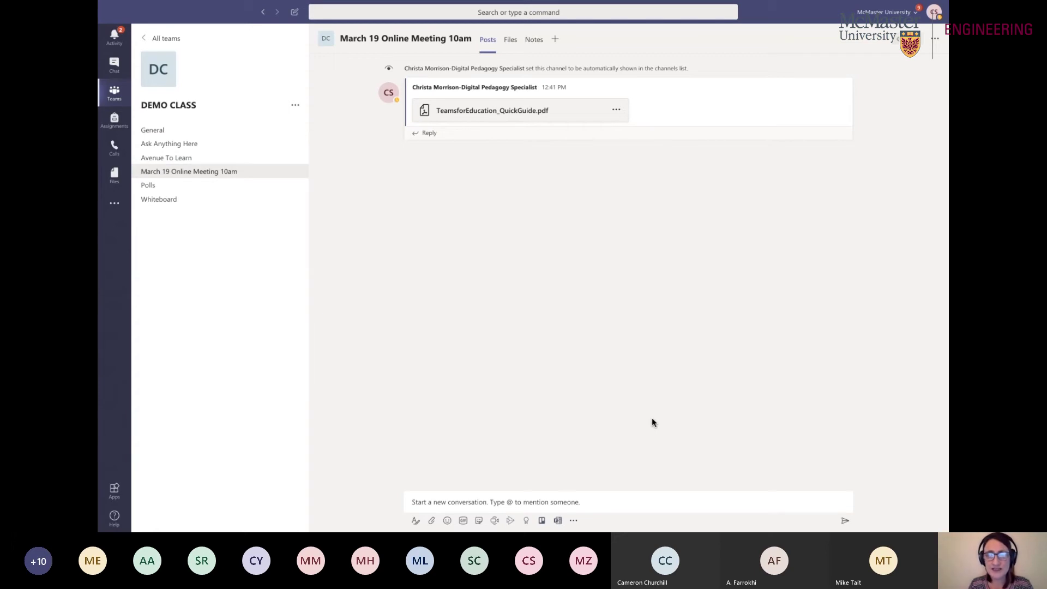
{"action": "left_click", "coordinate": [513, 42]}
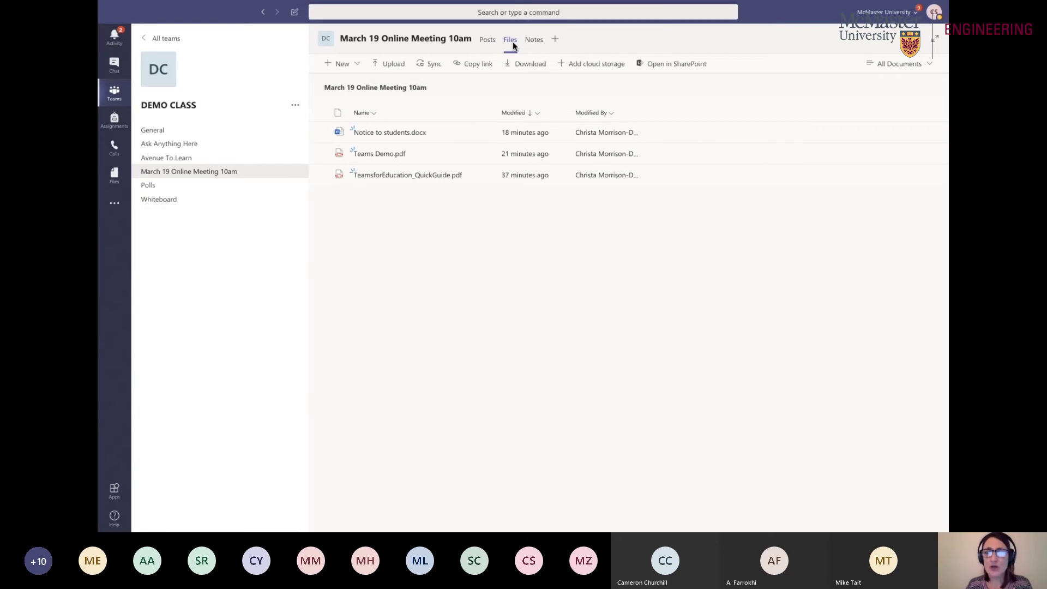
{"action": "left_click", "coordinate": [380, 153]}
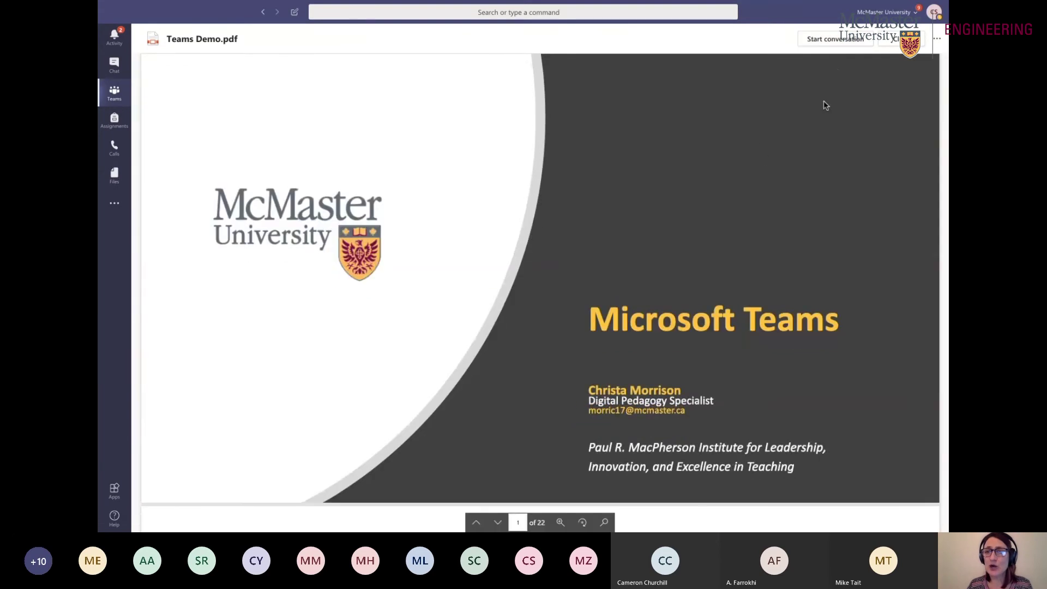
{"action": "left_click", "coordinate": [834, 41]}
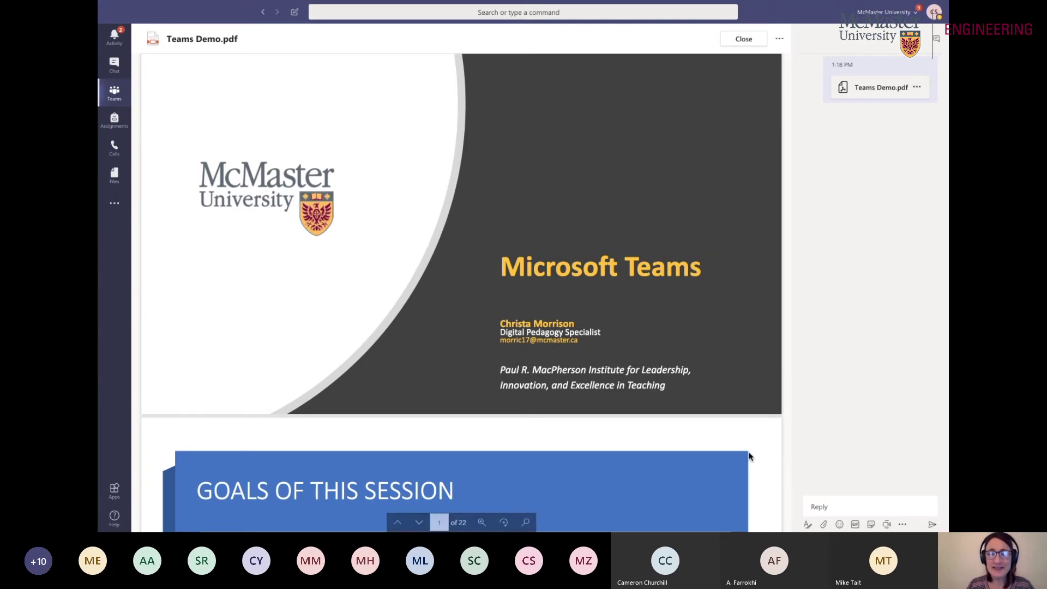
{"action": "scroll", "coordinate": [748, 453], "scroll_direction": "down", "scroll_amount": 3}
{"action": "scroll", "coordinate": [748, 457], "scroll_direction": "down", "scroll_amount": 3}
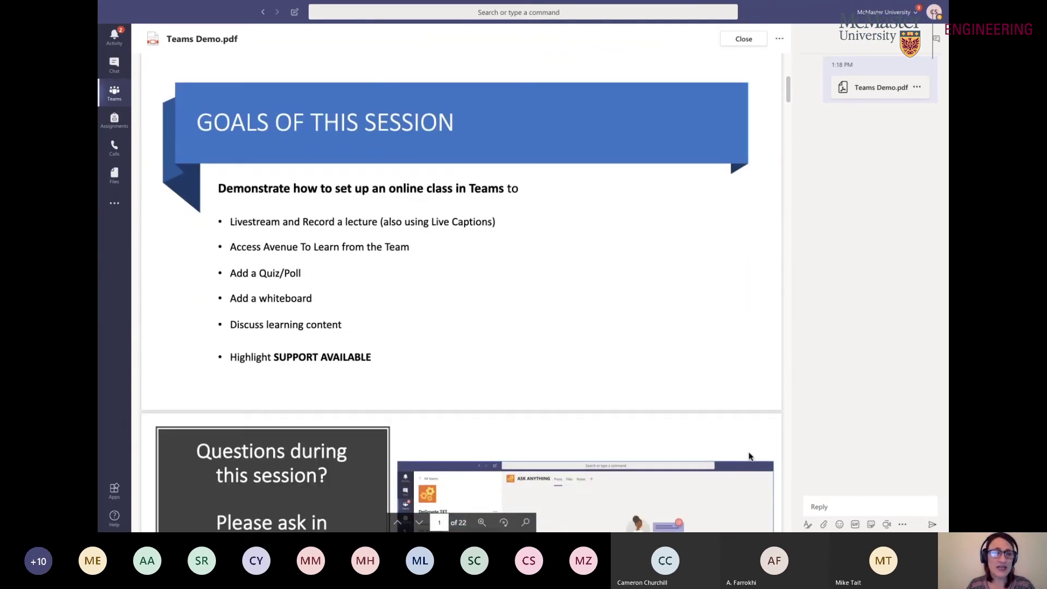
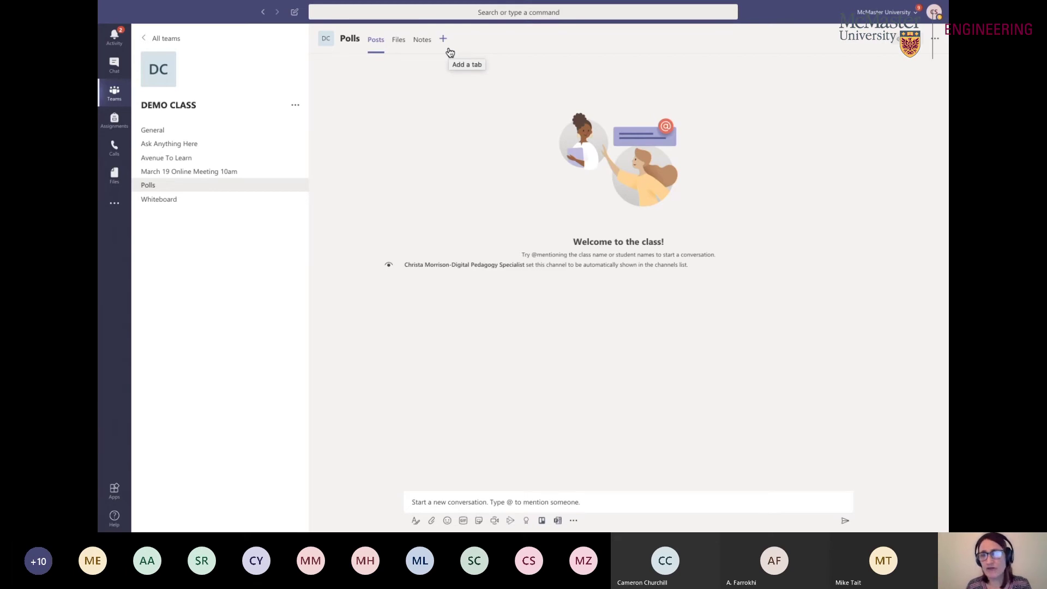
Step: Start adding a Forms tab to the Polls channel
{"action": "left_click", "coordinate": [443, 39]}
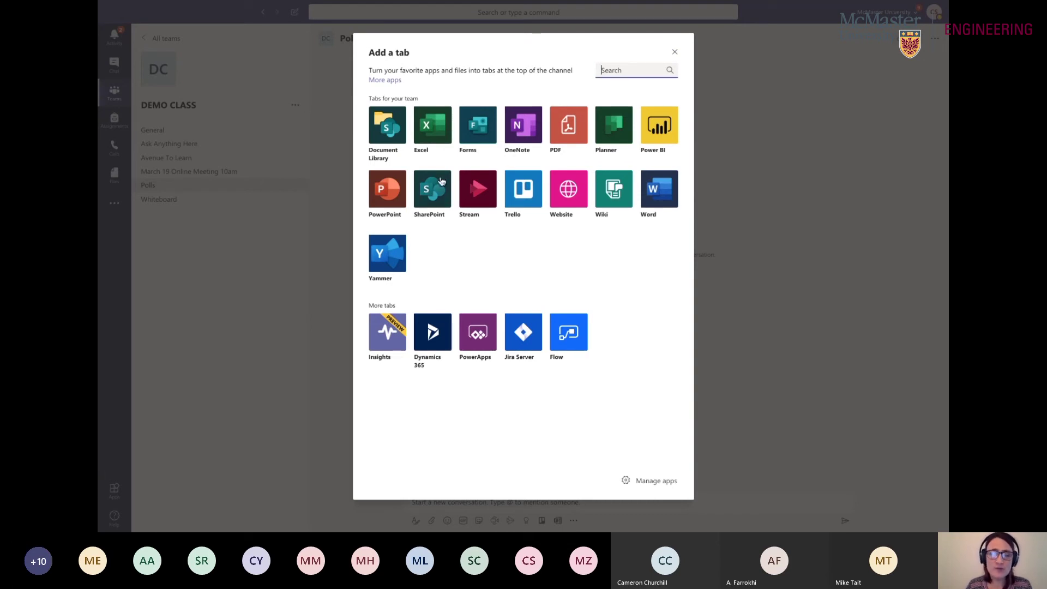
{"action": "left_click", "coordinate": [472, 137]}
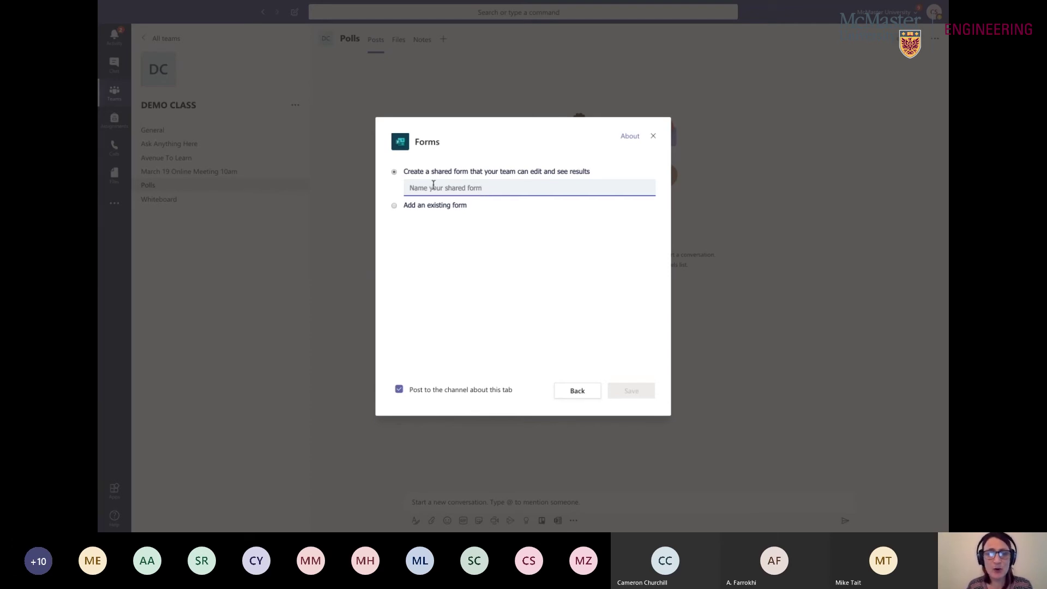
{"action": "left_click", "coordinate": [394, 206]}
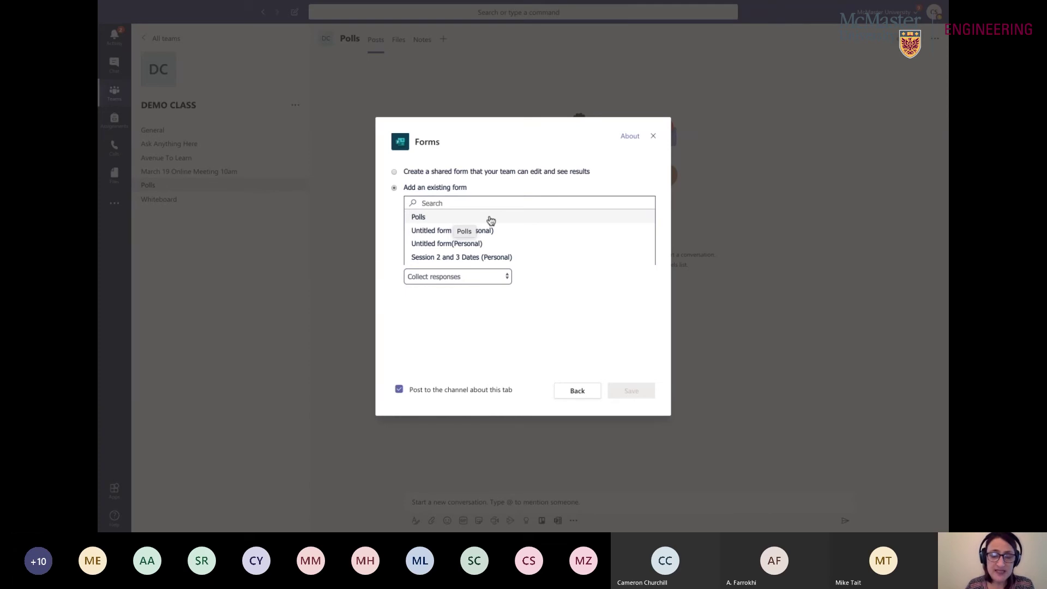
{"action": "scroll", "coordinate": [510, 235], "scroll_direction": "down", "scroll_amount": 1}
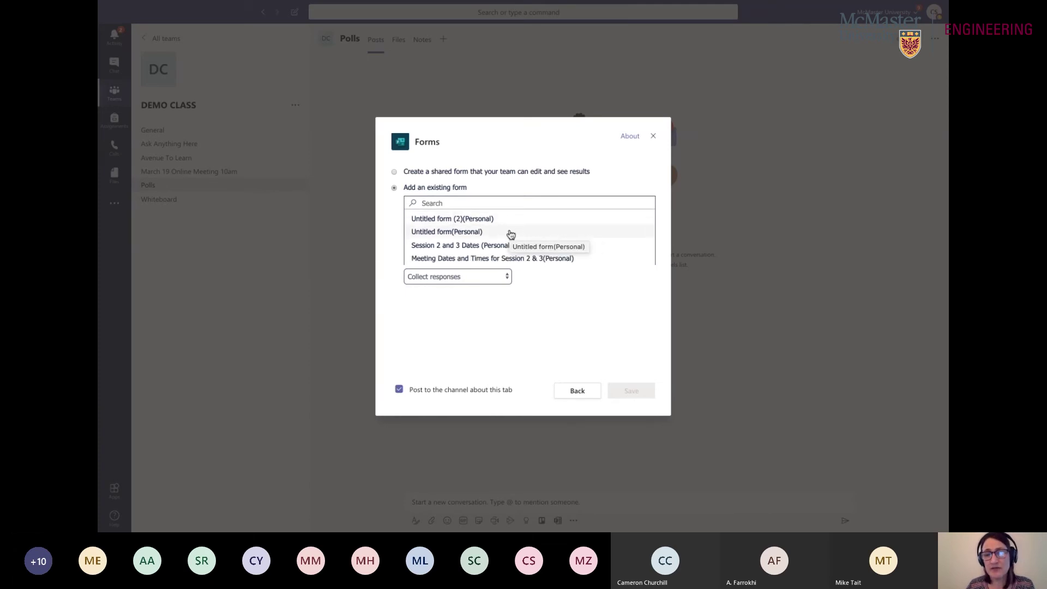
{"action": "left_click", "coordinate": [484, 260]}
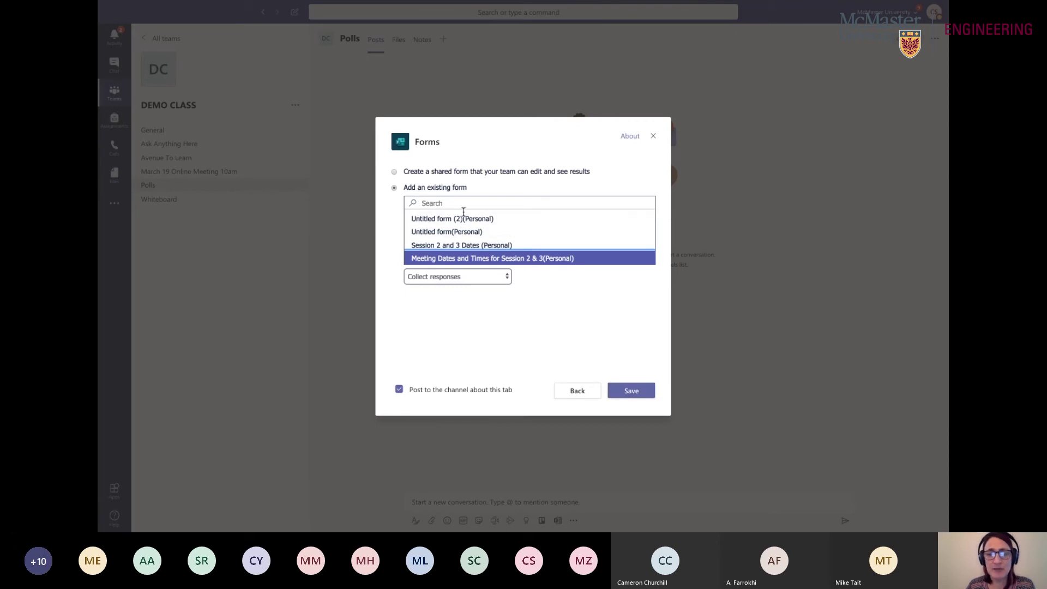
Step: Create a shared form named "Demo class poll" and save it as a tab in the Polls channel
{"action": "left_click", "coordinate": [394, 173]}
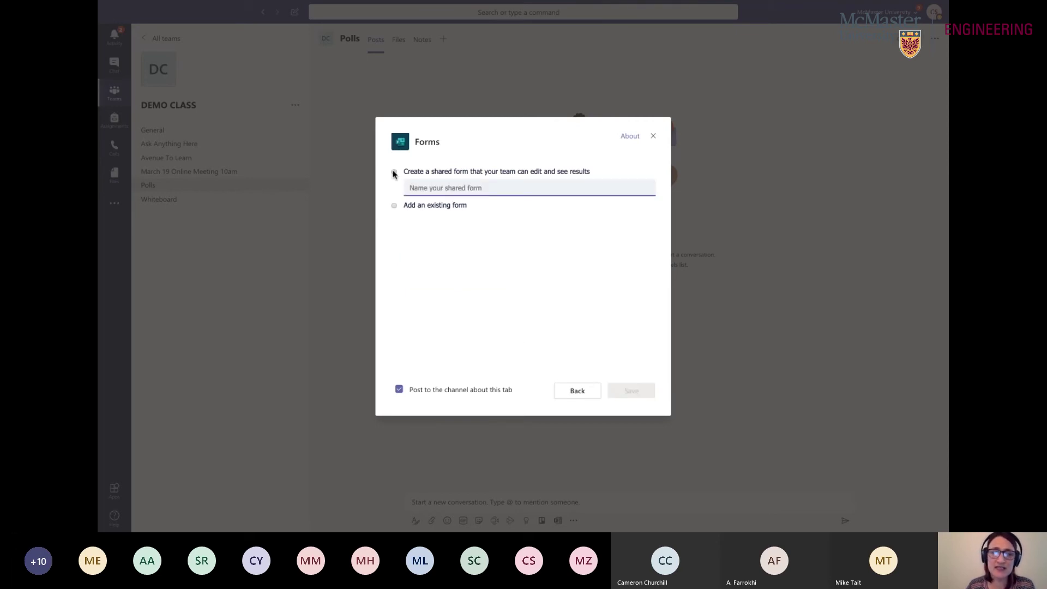
{"action": "left_click", "coordinate": [434, 187]}
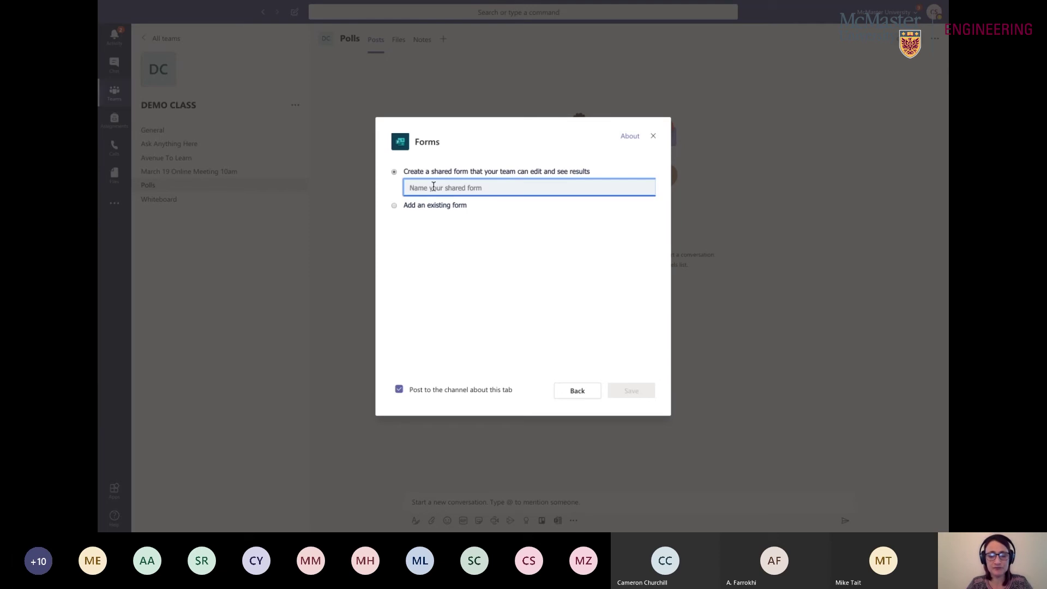
{"action": "type", "text": "Demo "}
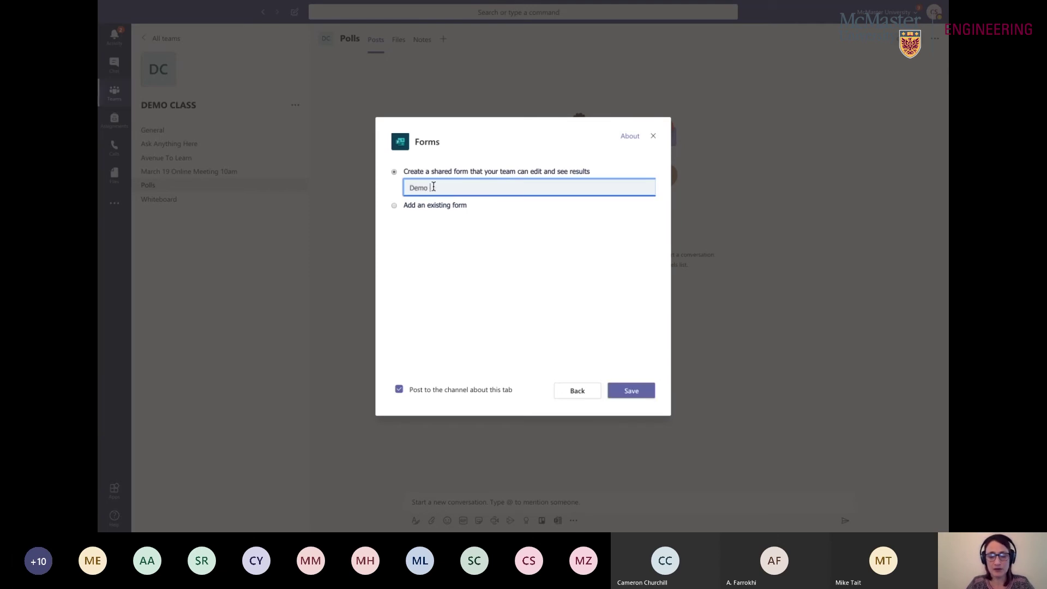
{"action": "type", "text": "class poll"}
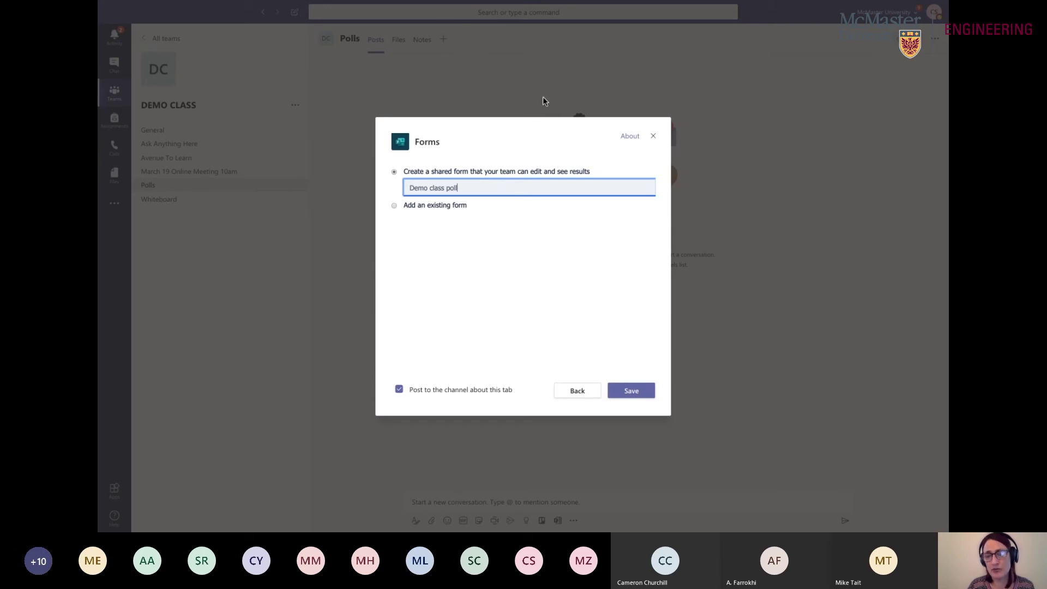
{"action": "left_click", "coordinate": [642, 390]}
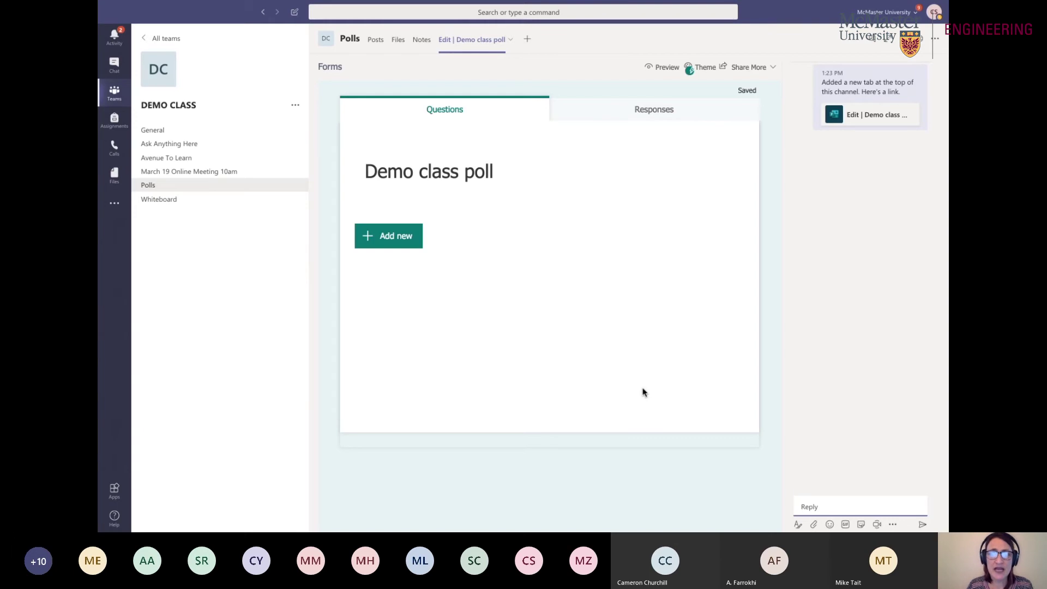
Step: Add a choice question to the Demo class poll that reads "How do you feel about online learning?"
{"action": "left_click", "coordinate": [390, 243]}
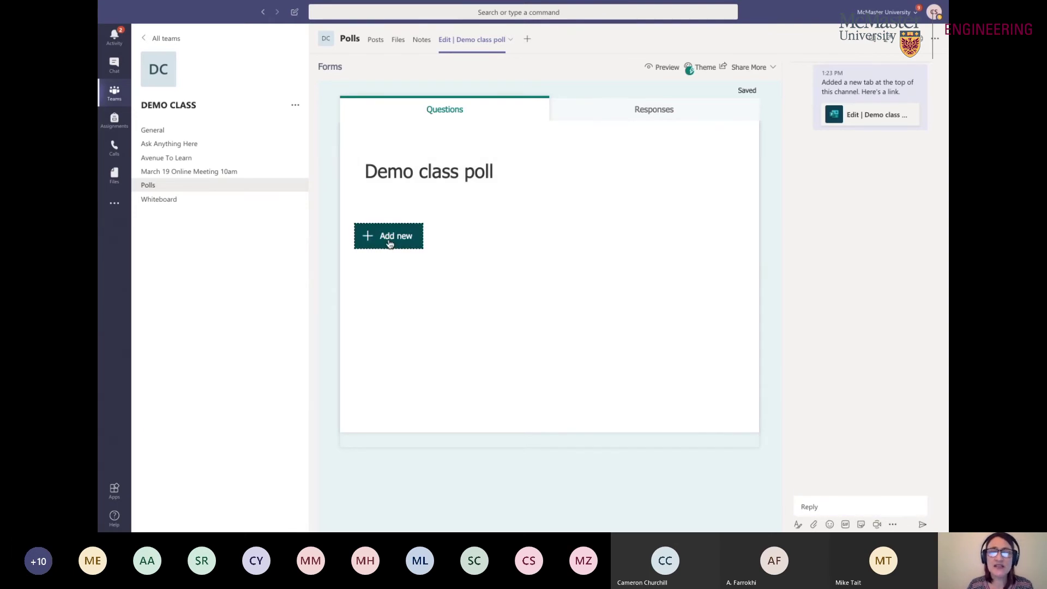
{"action": "left_click", "coordinate": [425, 236]}
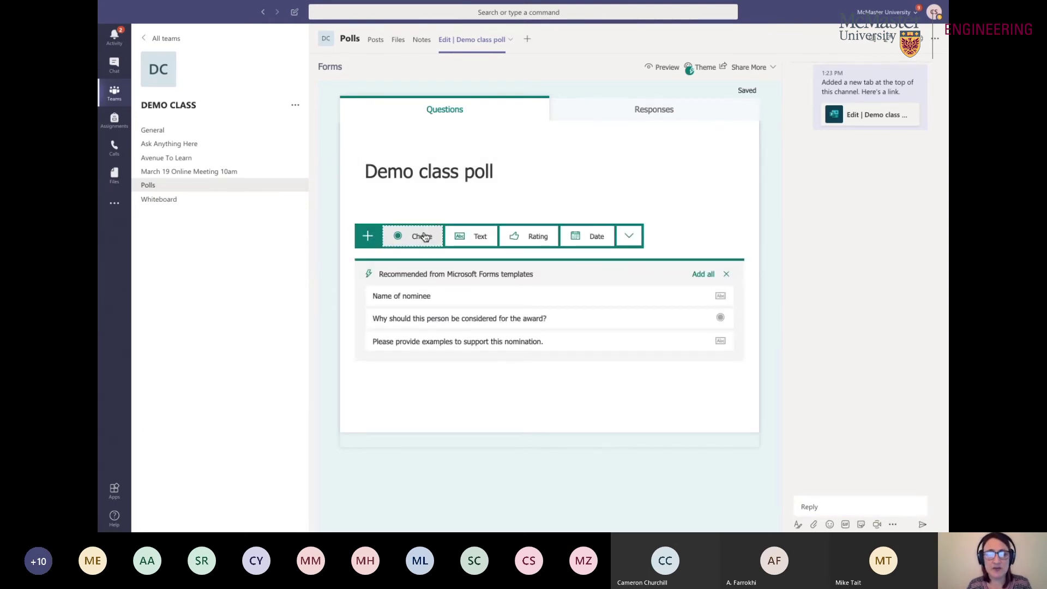
{"action": "type", "text": "How do you feel ab"}
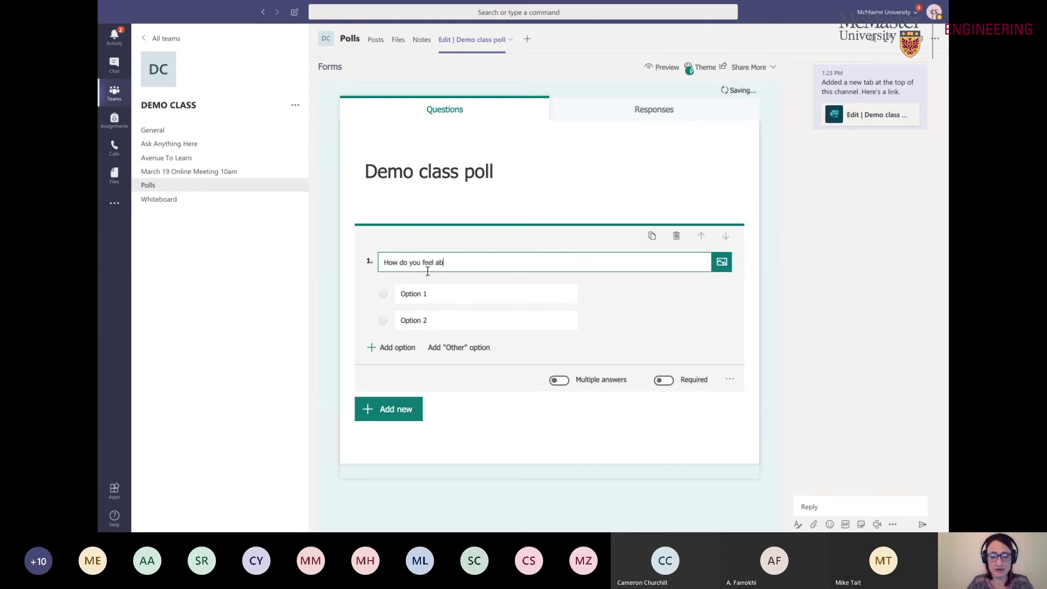
{"action": "type", "text": "out onl"}
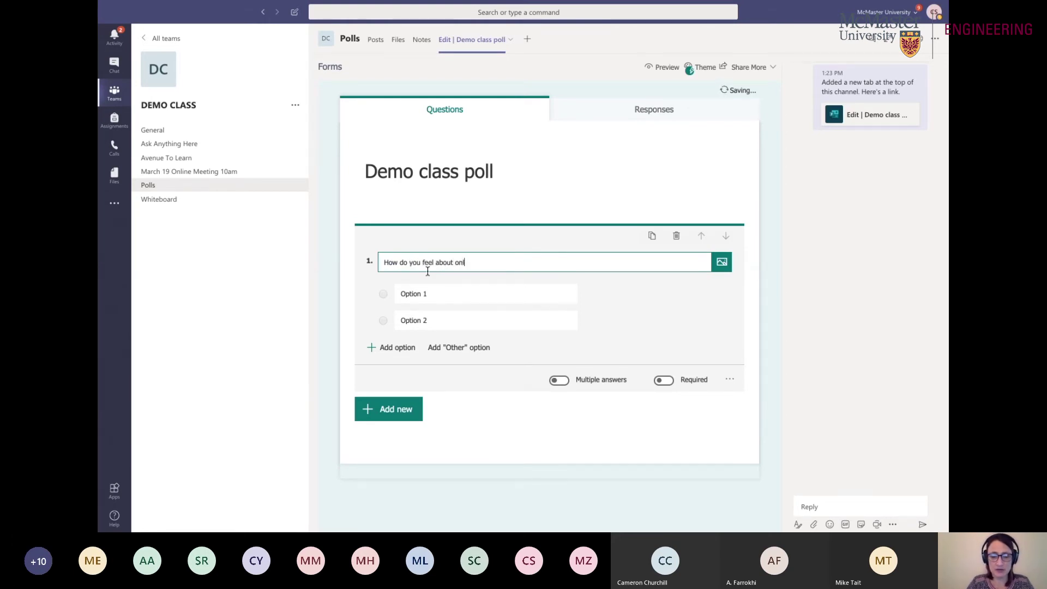
{"action": "type", "text": "ine learning?"}
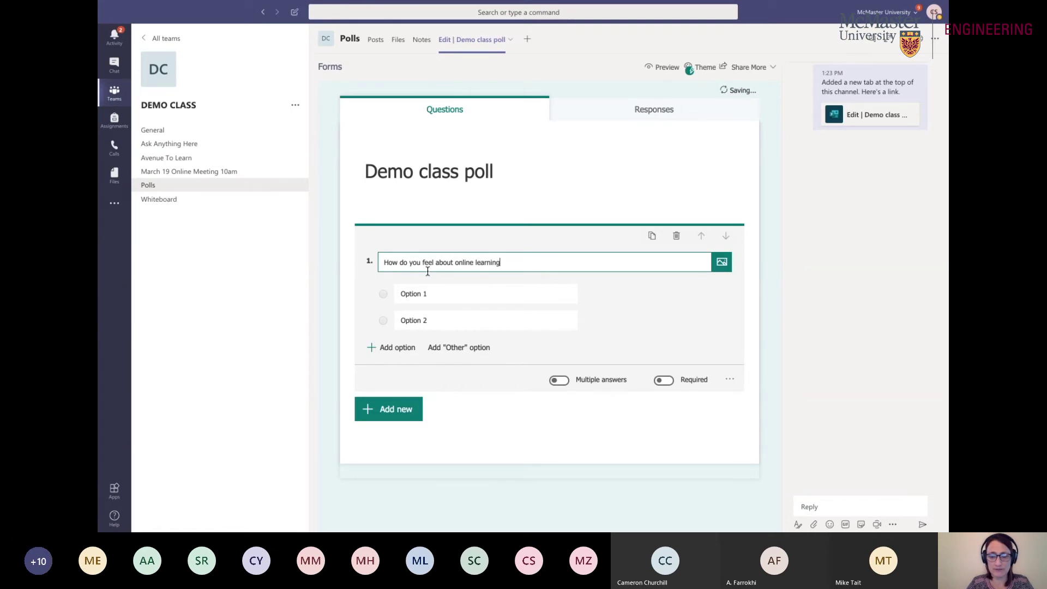
Step: Set the question's three answer options to Excited, Nervous and Confident
{"action": "left_click", "coordinate": [427, 294]}
{"action": "left_click_drag", "start_coordinate": [427, 293], "coordinate": [390, 295]}
{"action": "type", "text": "Excited"}
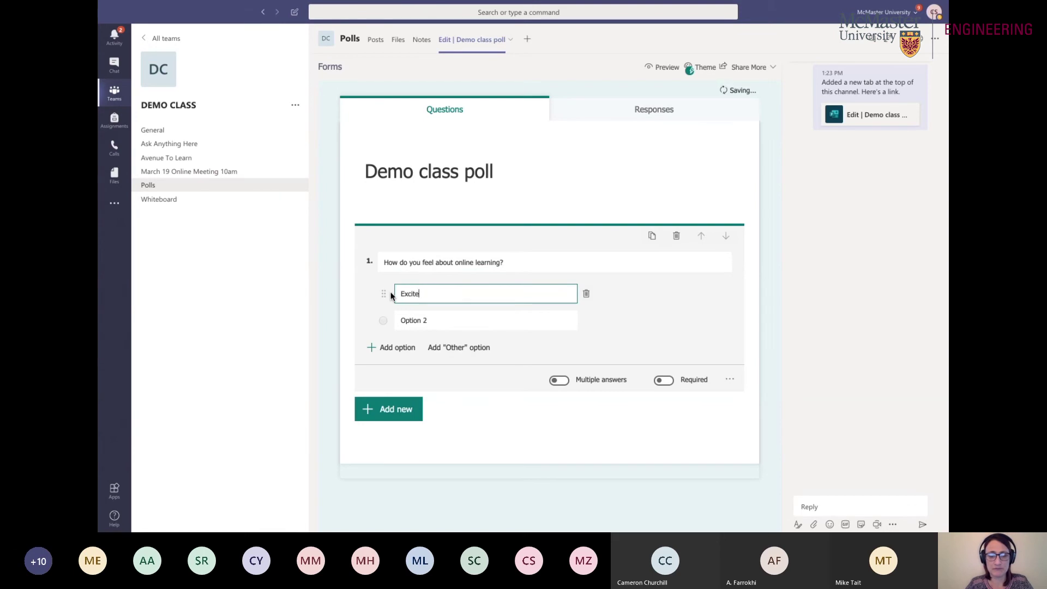
{"action": "left_click", "coordinate": [403, 322]}
{"action": "left_click_drag", "start_coordinate": [429, 321], "coordinate": [397, 320]}
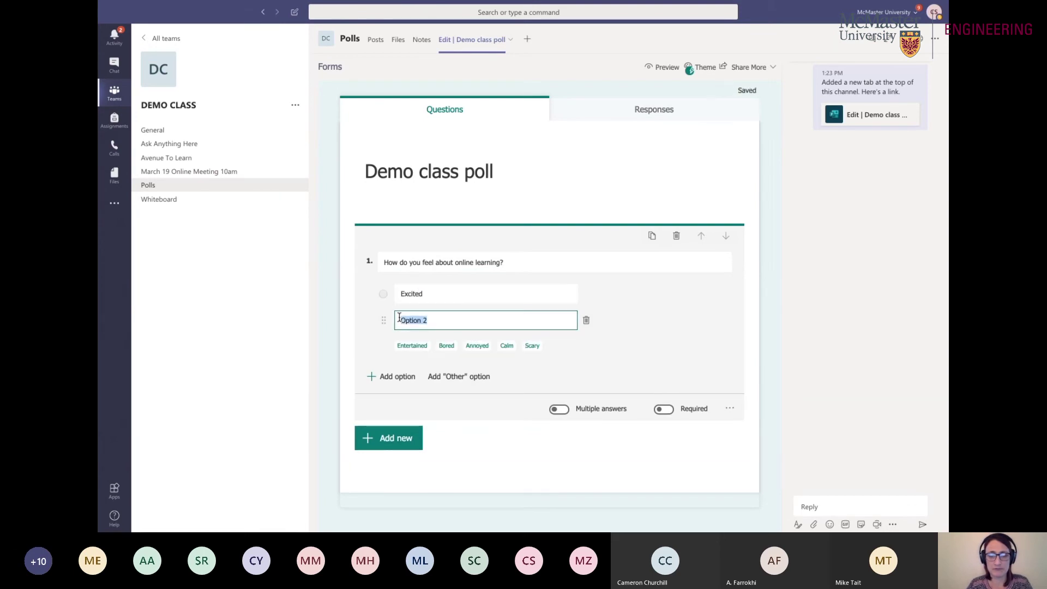
{"action": "type", "text": "Nervo"}
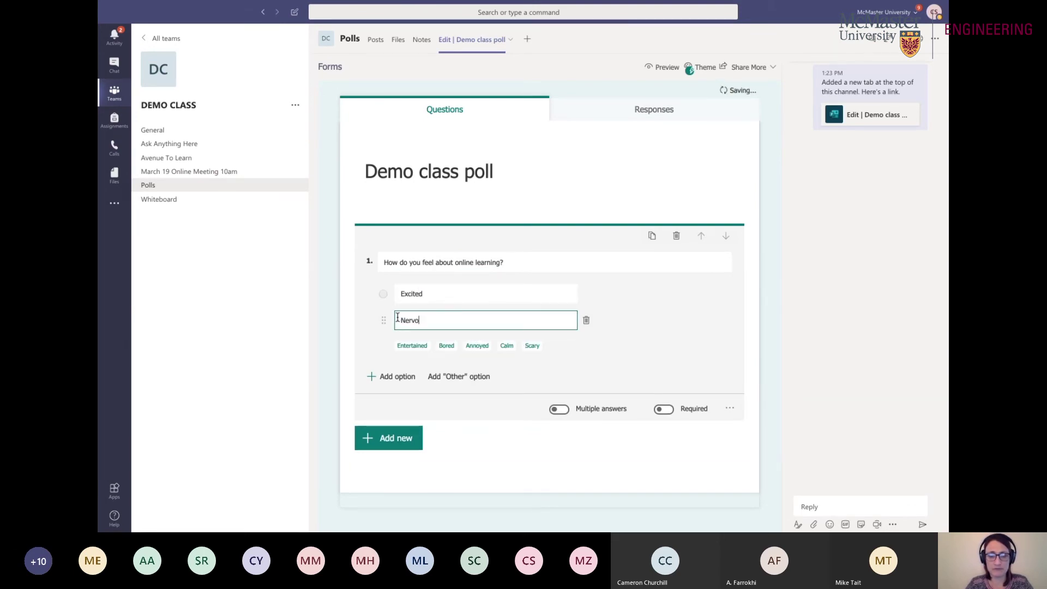
{"action": "type", "text": "us"}
{"action": "left_click", "coordinate": [404, 346]}
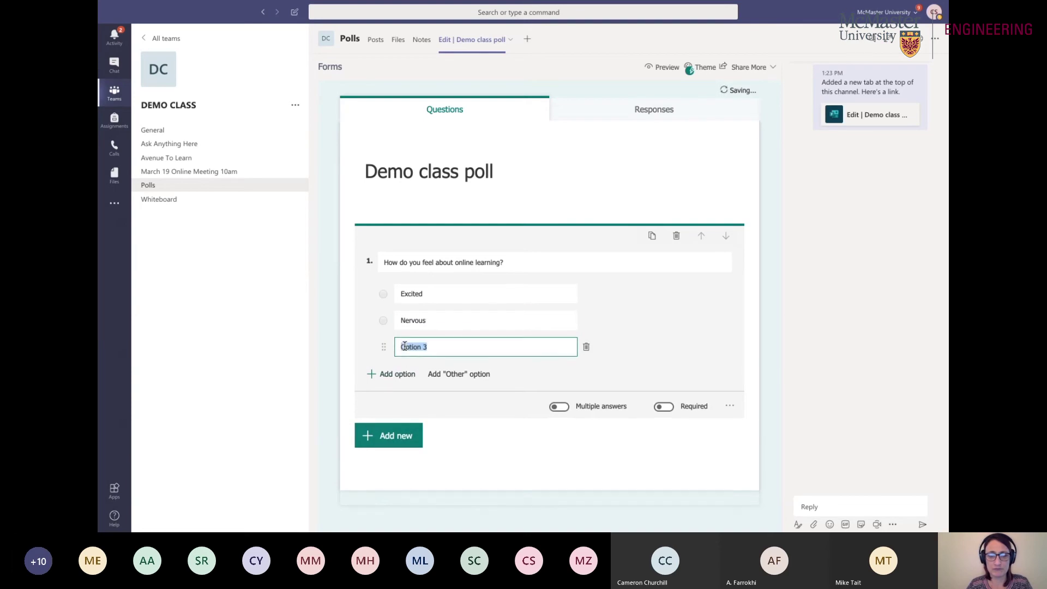
{"action": "type", "text": "Confident"}
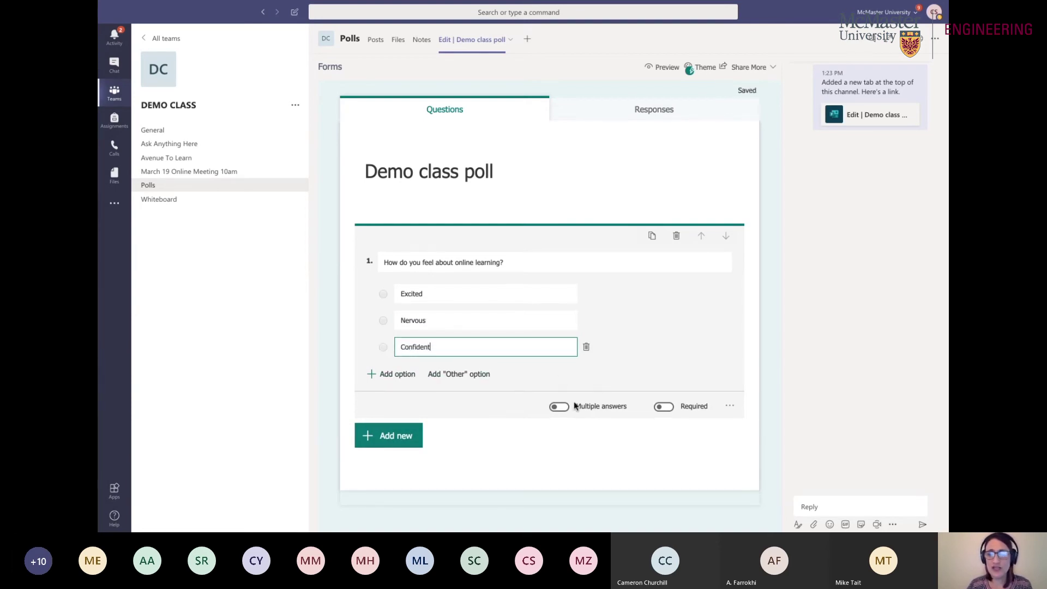
Step: Allow multiple answers for the question and show the poll's responses
{"action": "left_click", "coordinate": [559, 408]}
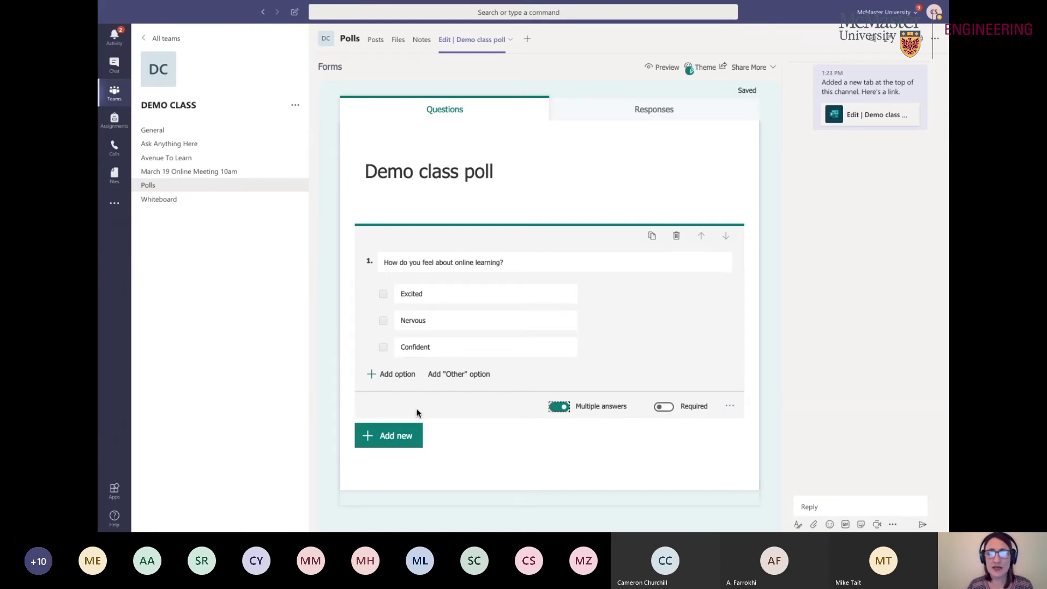
{"action": "left_click", "coordinate": [632, 110]}
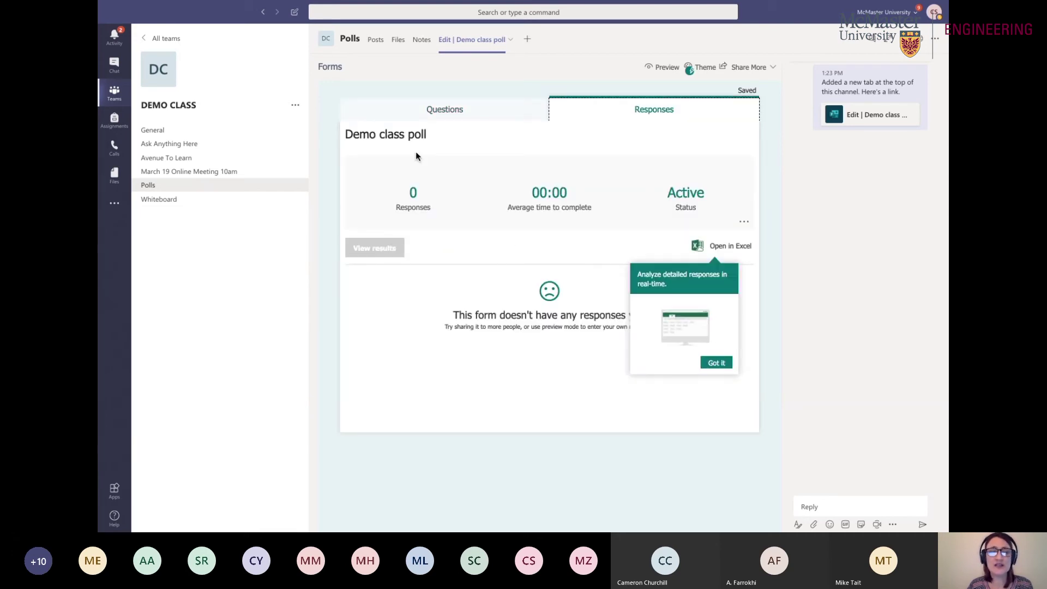
Step: Compare the Demo class poll's responses view with its questions, ending on the questions
{"action": "left_click", "coordinate": [468, 111]}
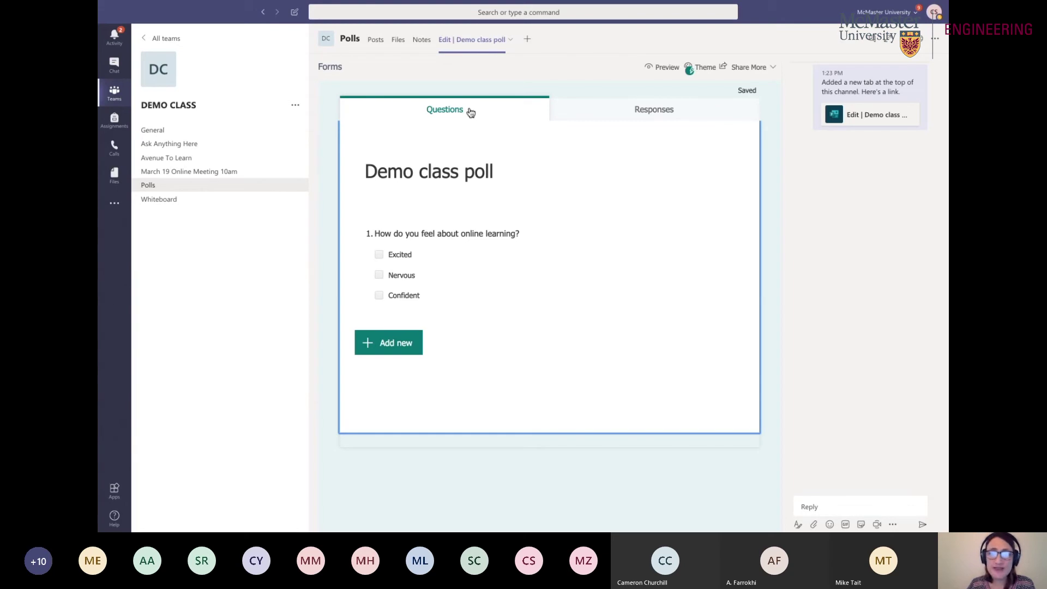
{"action": "left_click", "coordinate": [591, 112]}
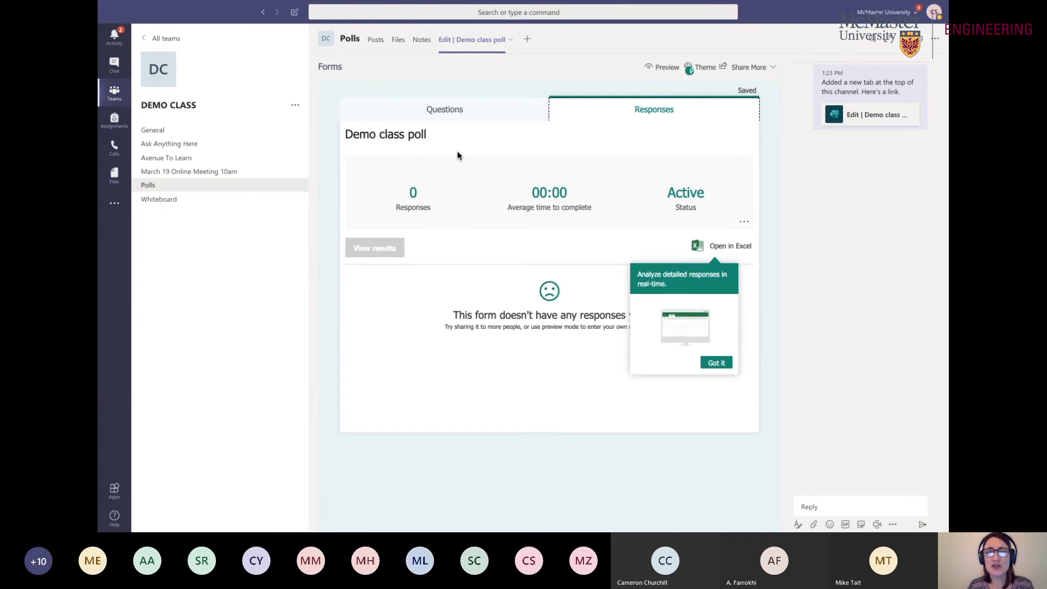
{"action": "left_click", "coordinate": [478, 119]}
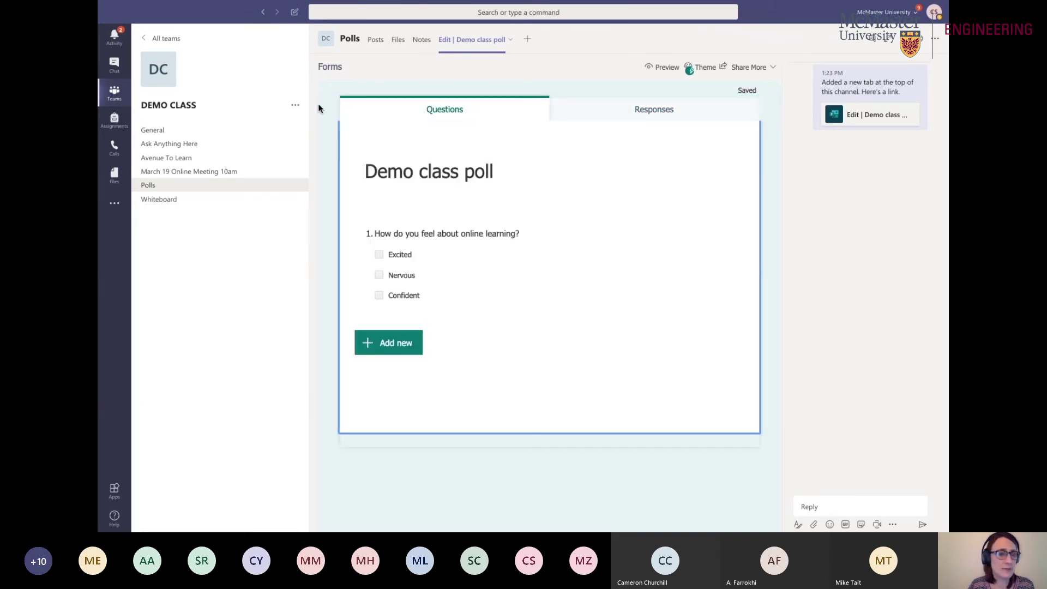
Step: Open the Whiteboard channel and examine the management options available for the DEMO CLASS team
{"action": "left_click", "coordinate": [273, 202]}
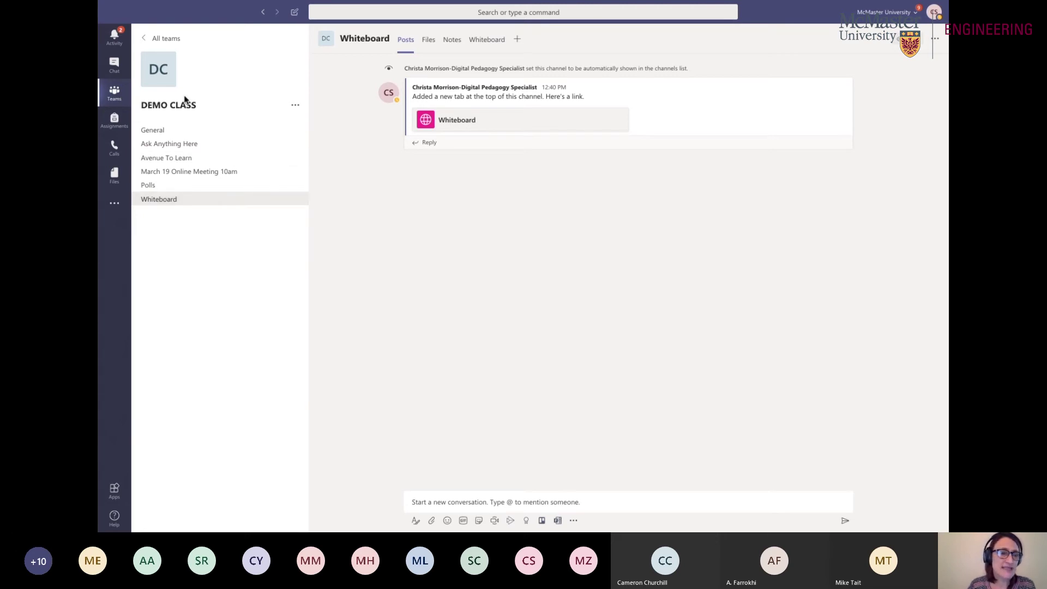
{"action": "left_click", "coordinate": [295, 106]}
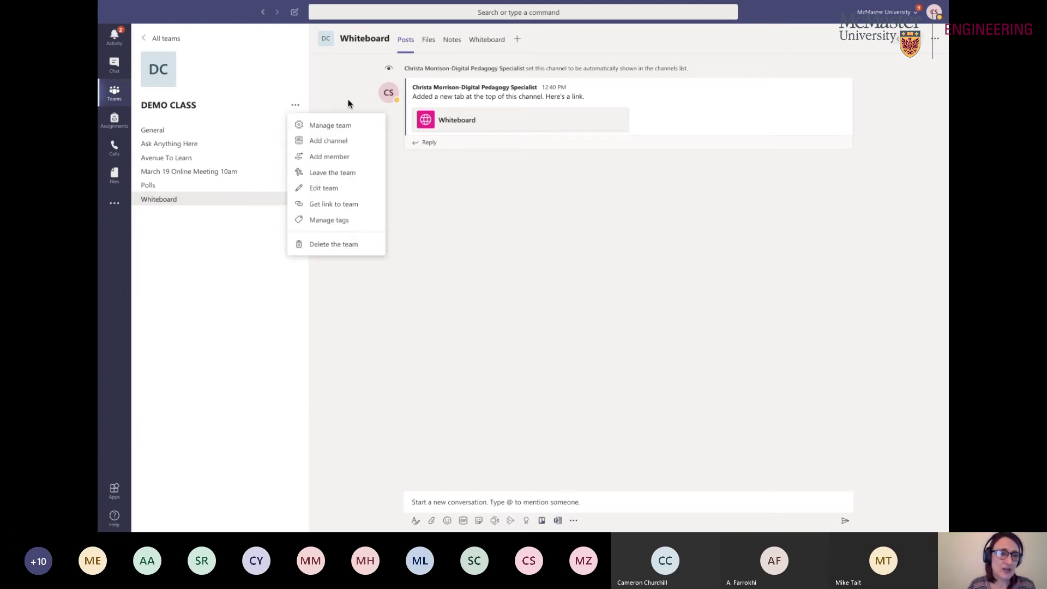
{"action": "left_click", "coordinate": [217, 235]}
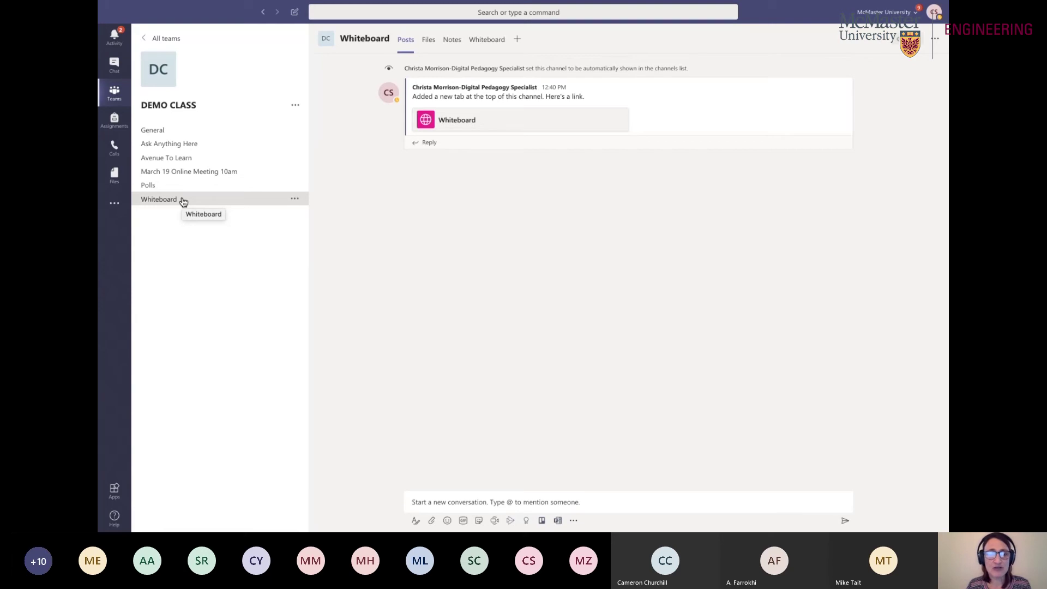
Step: Create a channel named "Group 1" in the DEMO CLASS team with privacy set to Private
{"action": "left_click", "coordinate": [298, 107]}
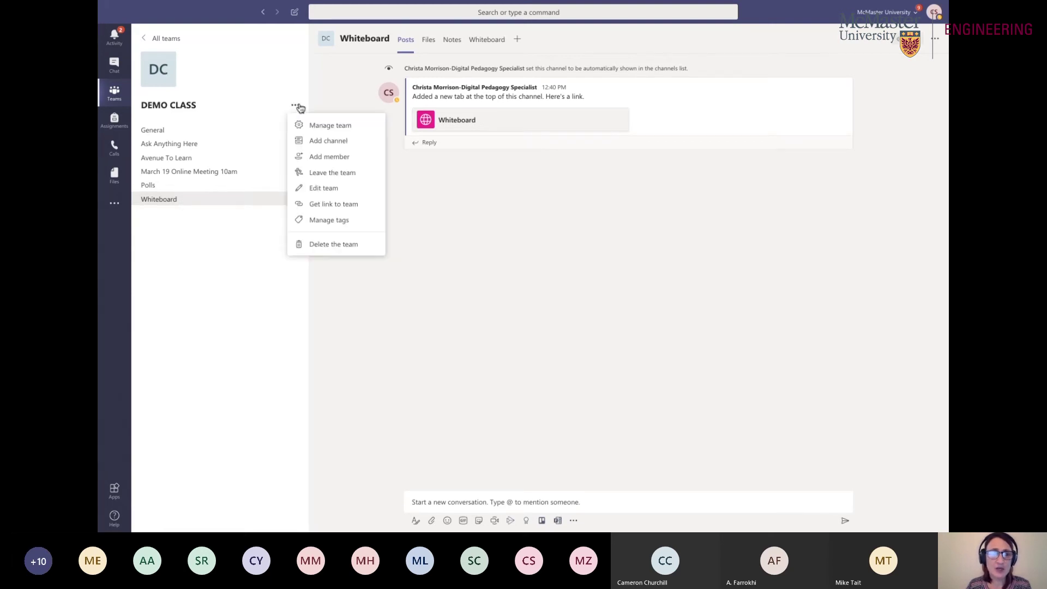
{"action": "left_click", "coordinate": [317, 139]}
{"action": "type", "text": "G"}
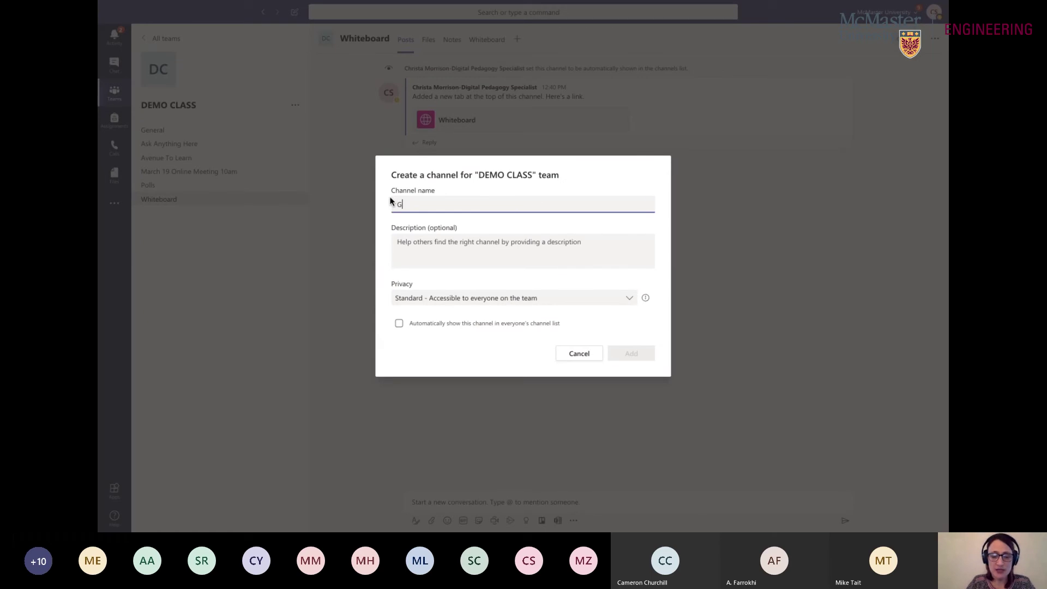
{"action": "type", "text": "roup 1"}
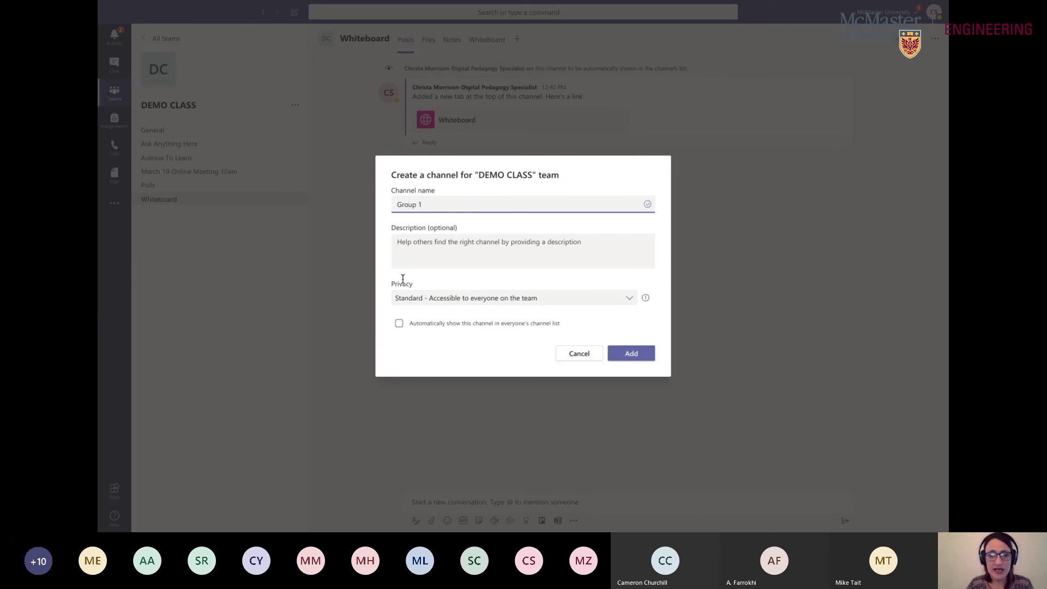
{"action": "left_click", "coordinate": [630, 300]}
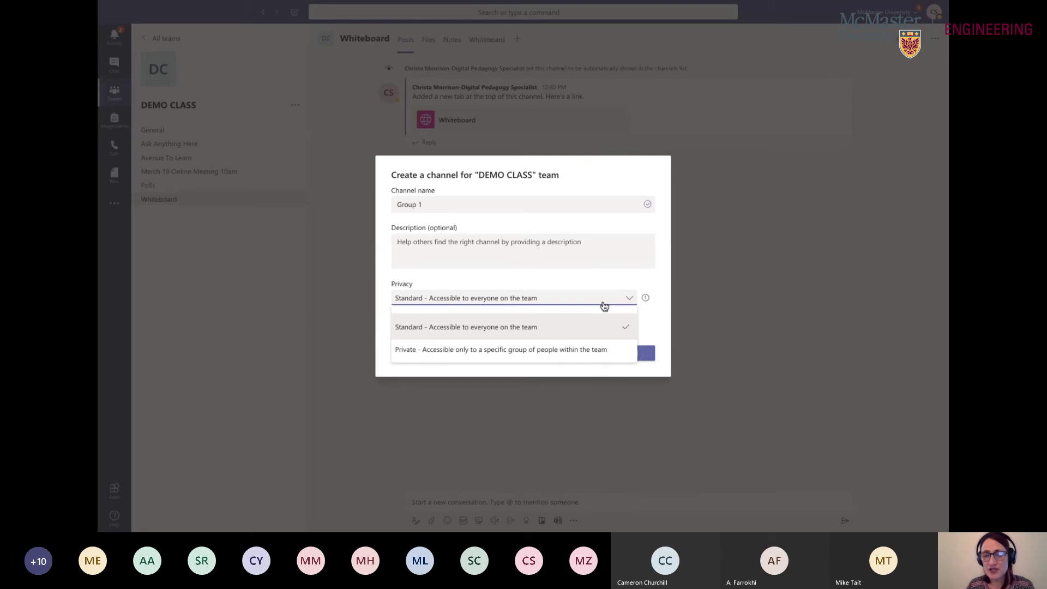
{"action": "left_click", "coordinate": [597, 349]}
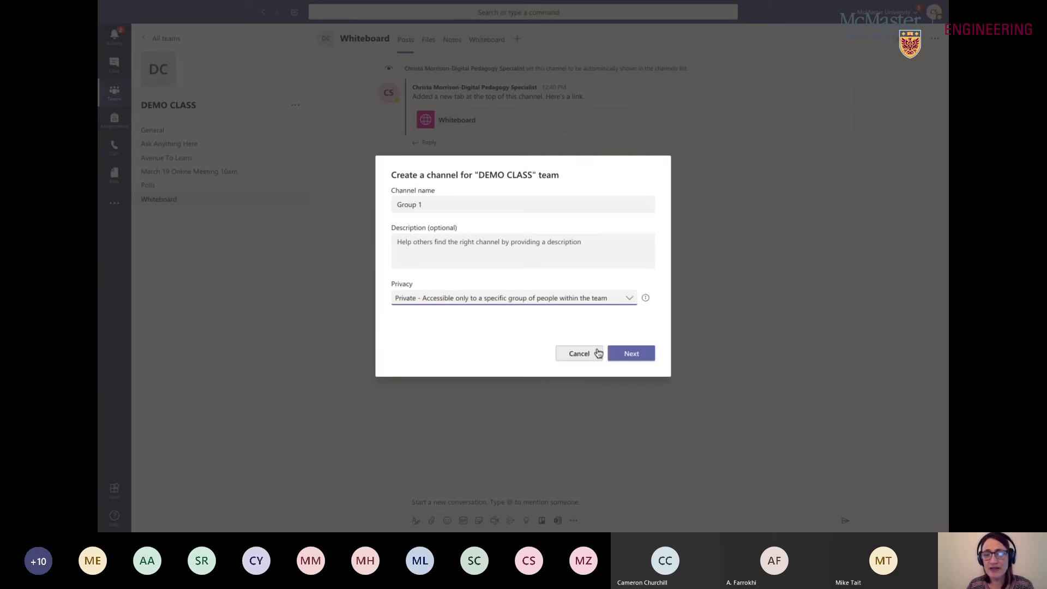
{"action": "left_click", "coordinate": [632, 354]}
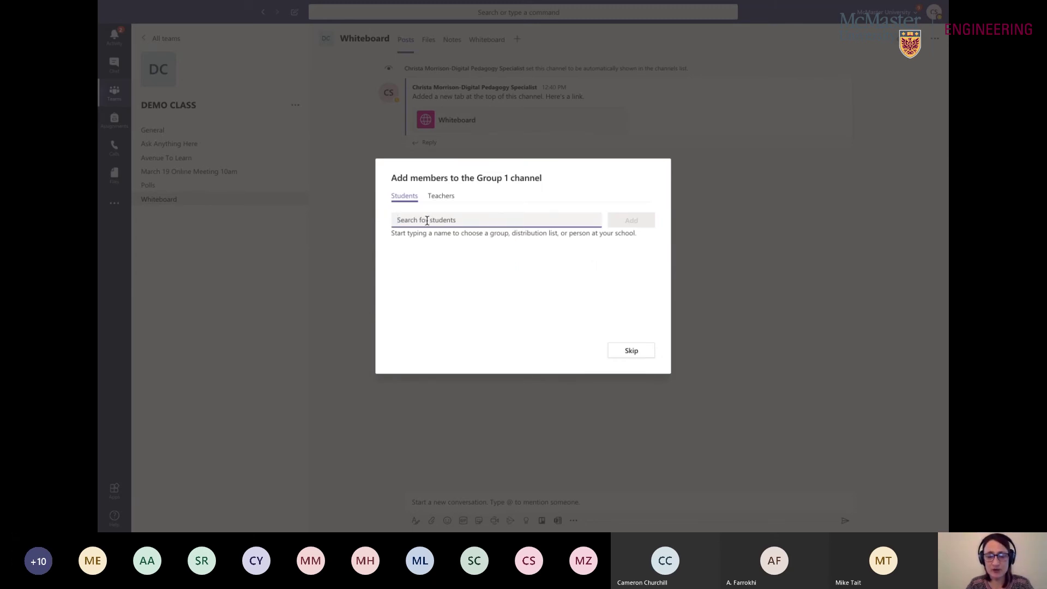
Step: Find a student by searching "and", add them as a member of the Group 1 channel and finish the setup
{"action": "type", "text": "and"}
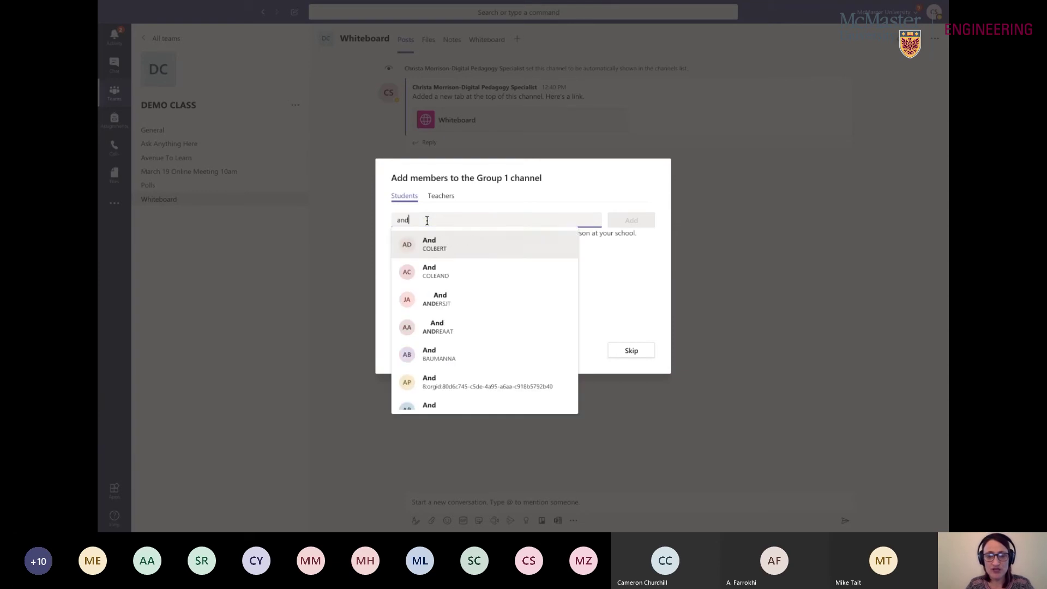
{"action": "left_click", "coordinate": [463, 256]}
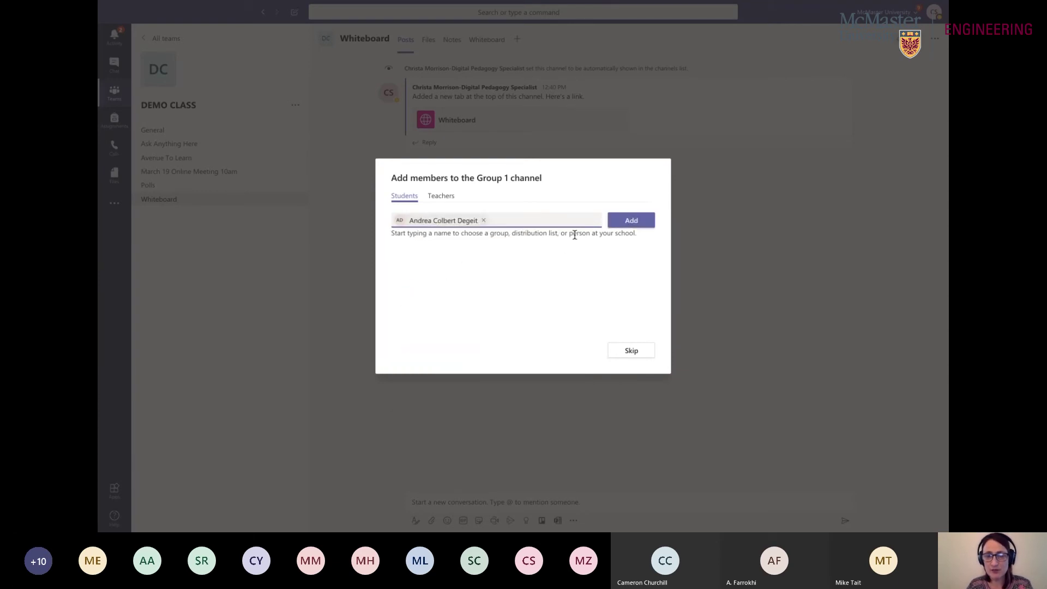
{"action": "left_click", "coordinate": [629, 222]}
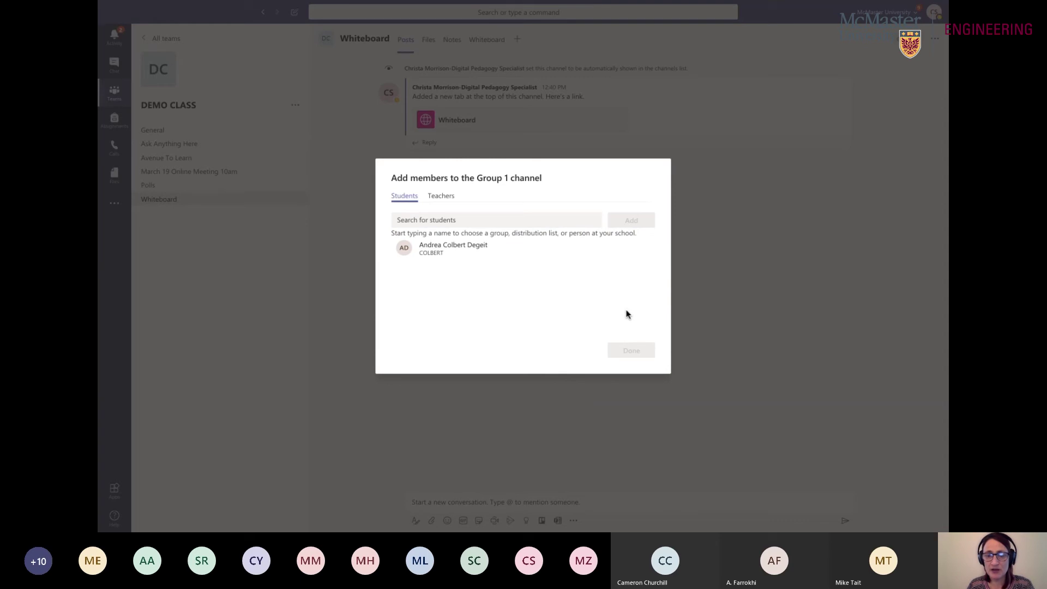
{"action": "left_click", "coordinate": [631, 351]}
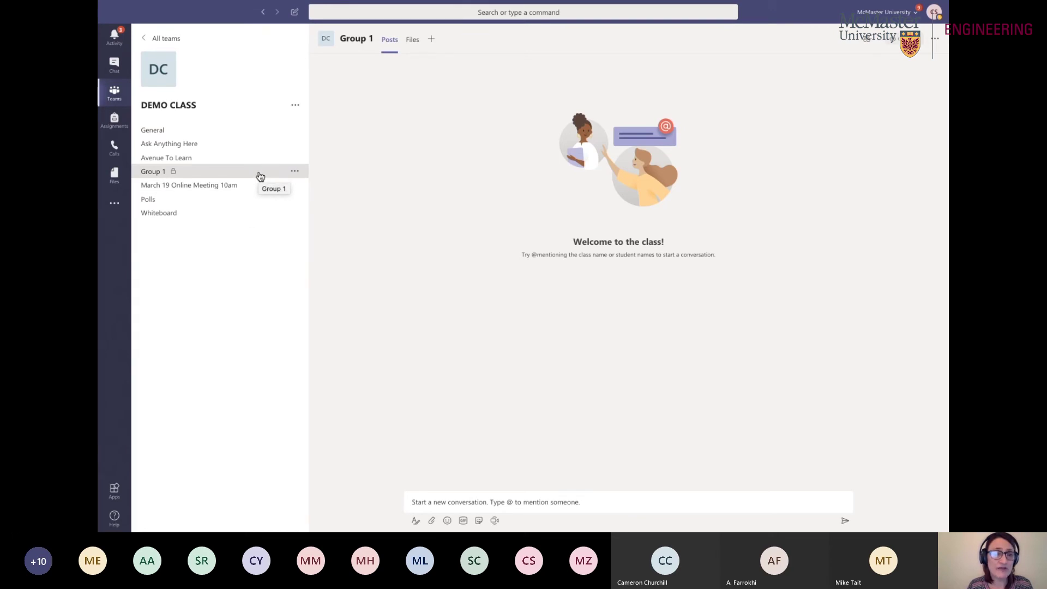
Step: Examine which apps can be added as tabs to the private Group 1 channel
{"action": "left_click", "coordinate": [430, 39]}
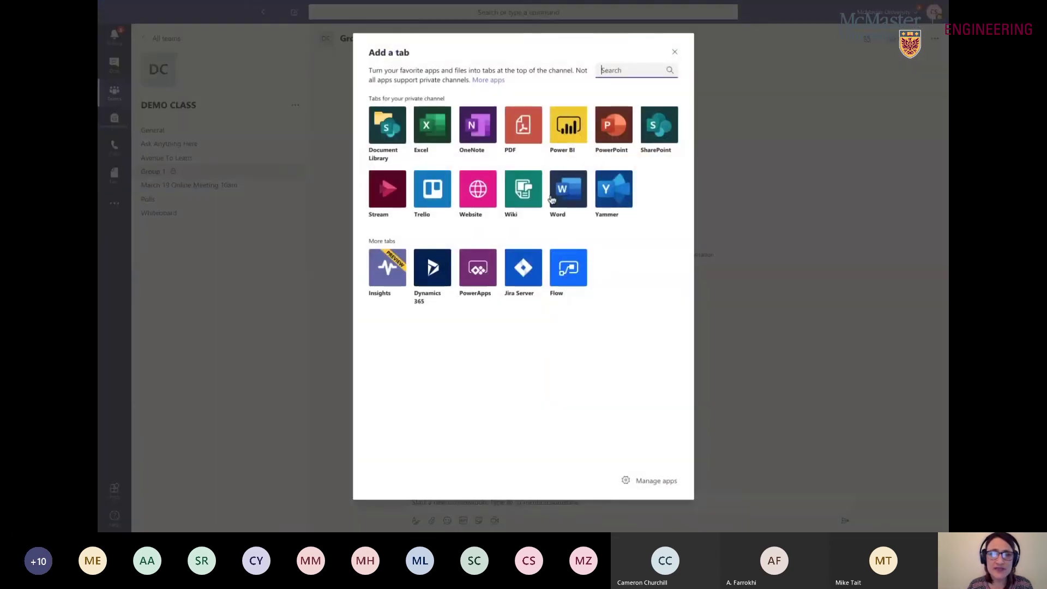
{"action": "left_click", "coordinate": [674, 51]}
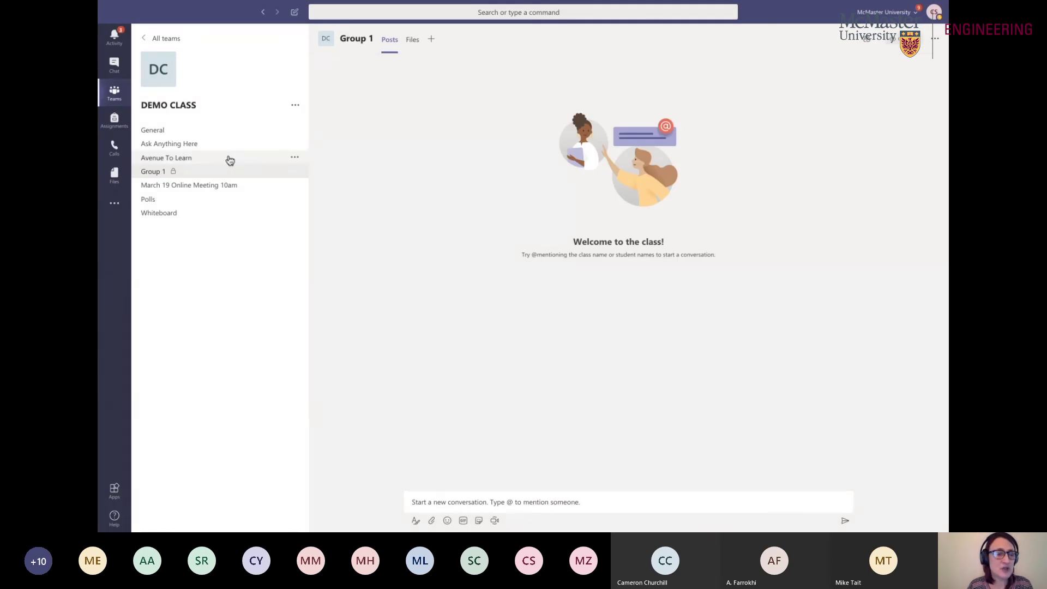
Step: Open the Whiteboard channel's AWW board and draw a freehand curve and the fraction 7/9 on it
{"action": "left_click", "coordinate": [182, 215]}
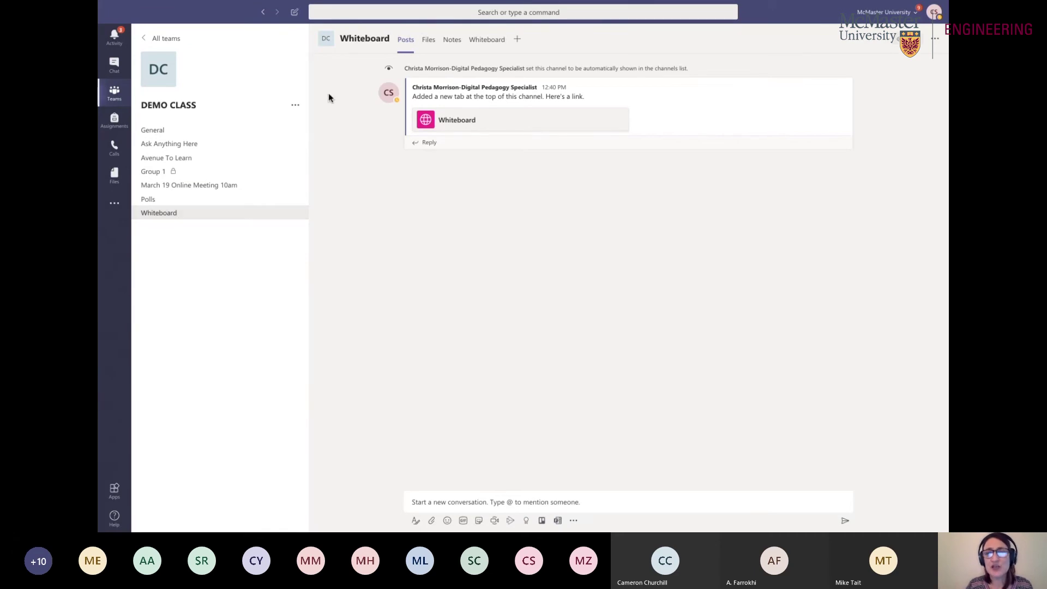
{"action": "left_click", "coordinate": [479, 125]}
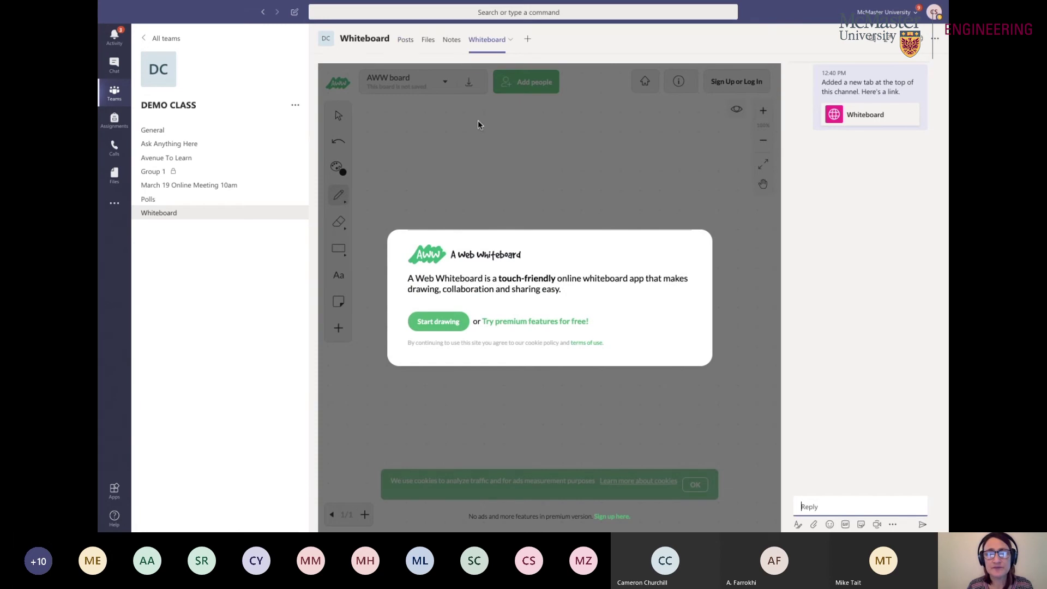
{"action": "left_click", "coordinate": [444, 324]}
{"action": "mouse_move", "coordinate": [489, 231]}
{"action": "left_mouse_down"}
{"action": "mouse_move", "coordinate": [572, 303]}
{"action": "mouse_move", "coordinate": [615, 266]}
{"action": "left_mouse_up"}
{"action": "mouse_move", "coordinate": [633, 178]}
{"action": "left_mouse_down"}
{"action": "mouse_move", "coordinate": [640, 216]}
{"action": "mouse_move", "coordinate": [669, 207]}
{"action": "left_mouse_up"}
{"action": "left_click_drag", "start_coordinate": [663, 246], "coordinate": [665, 282]}
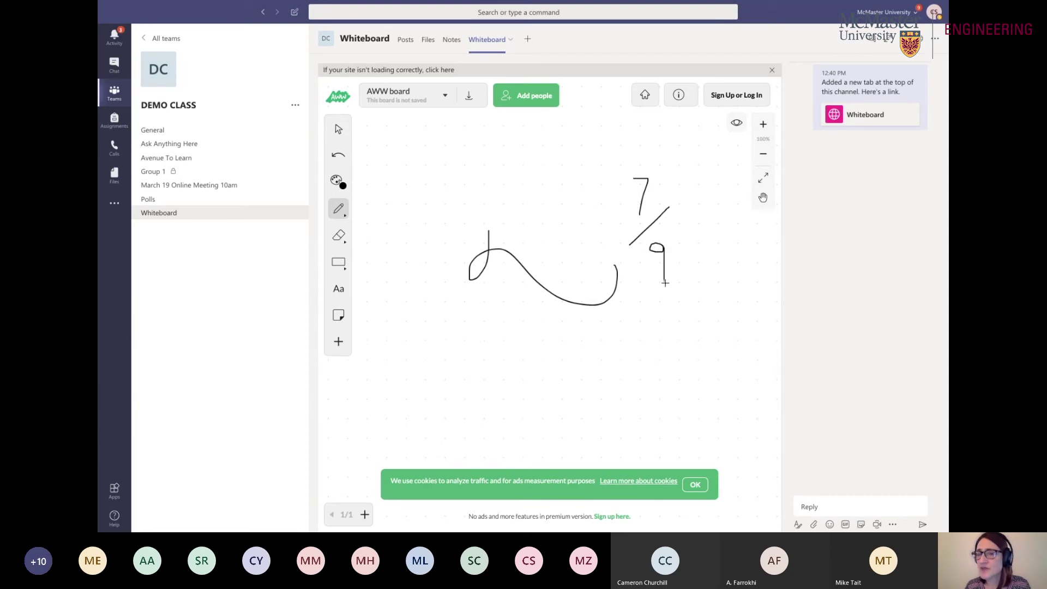
{"action": "left_click", "coordinate": [829, 508]}
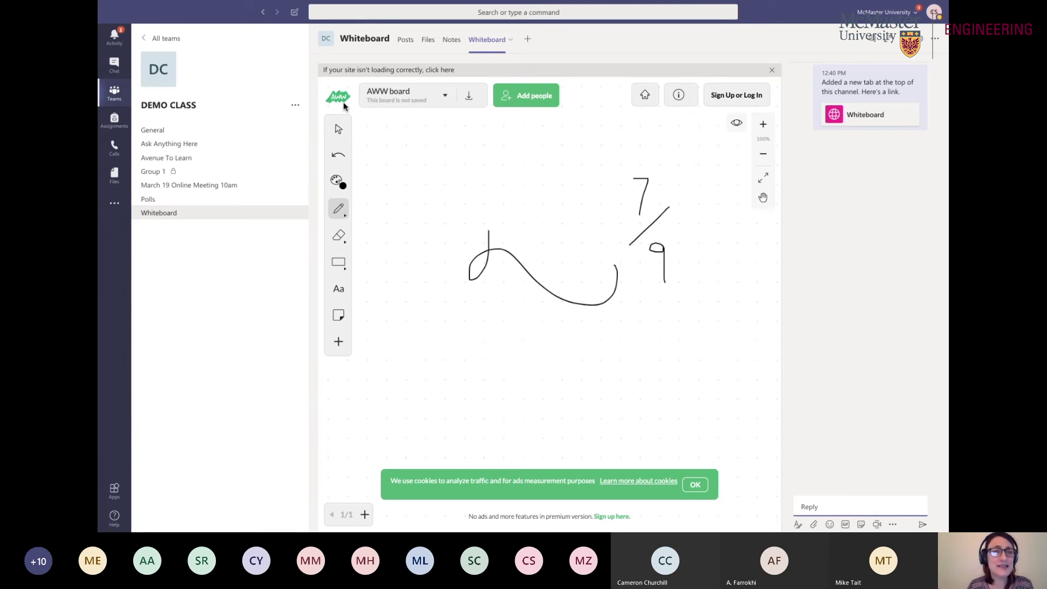
Step: Start adding a Website tab to the Group 1 channel and name it "Whiteboard"
{"action": "left_click", "coordinate": [230, 177]}
{"action": "left_click", "coordinate": [431, 42]}
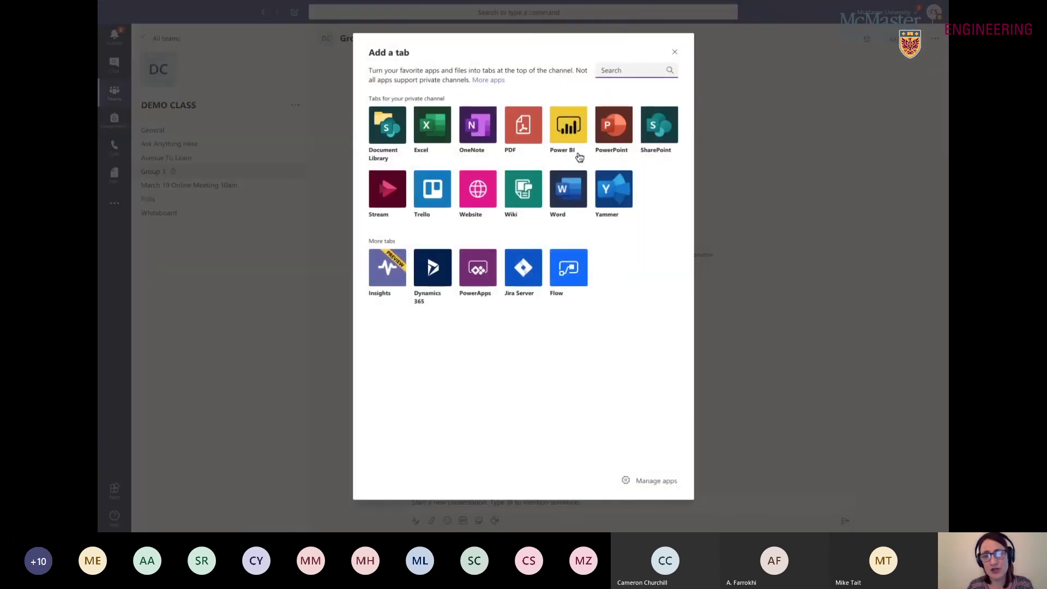
{"action": "left_click", "coordinate": [493, 196]}
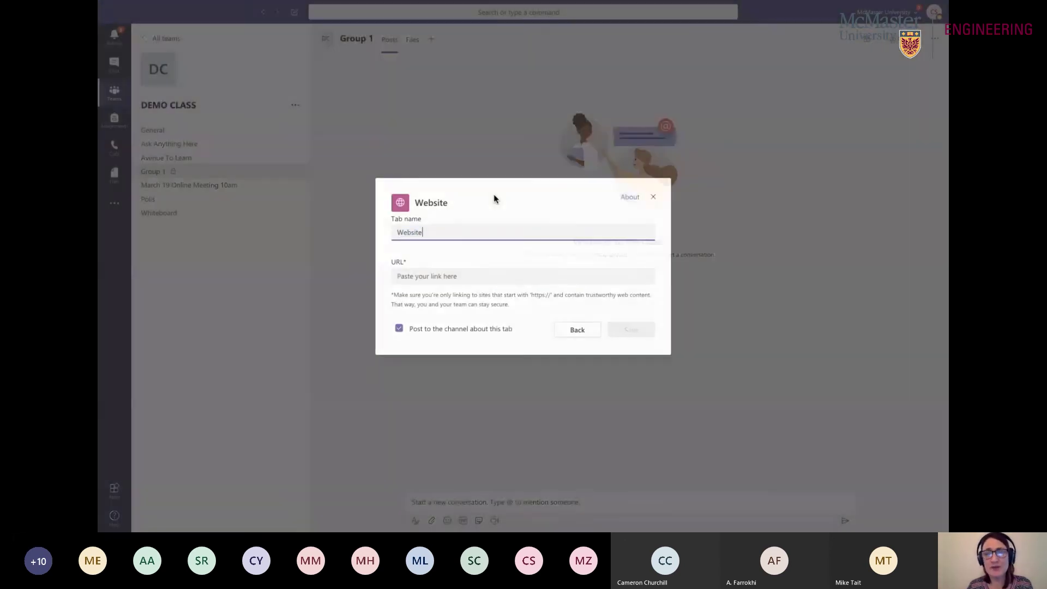
{"action": "type", "text": "Whote"}
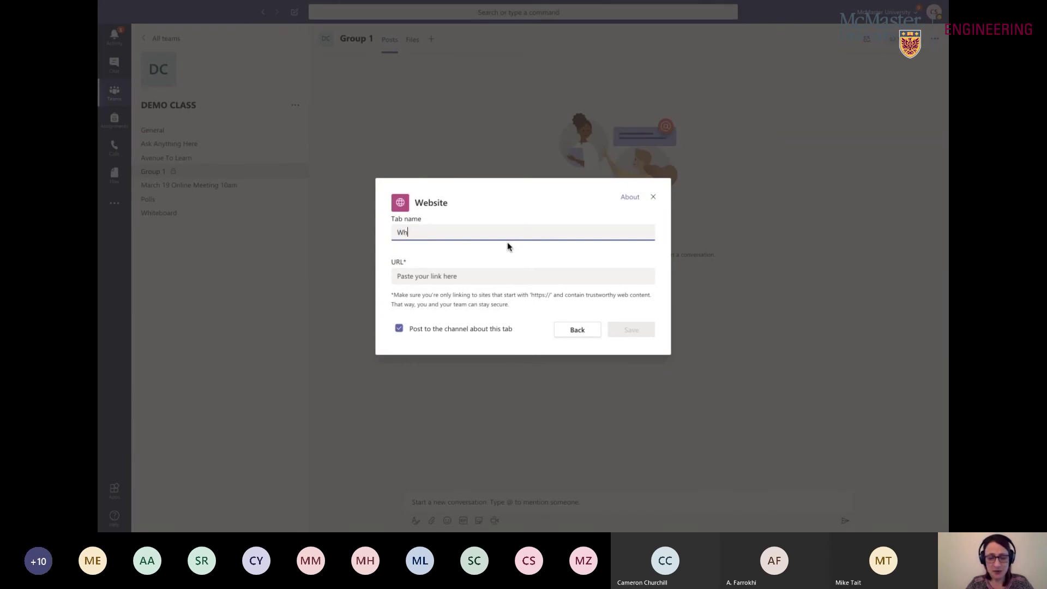
{"action": "key", "text": "BackSpace"}
{"action": "key", "text": "BackSpace"}
{"action": "key", "text": "BackSpace"}
{"action": "type", "text": "iteboard"}
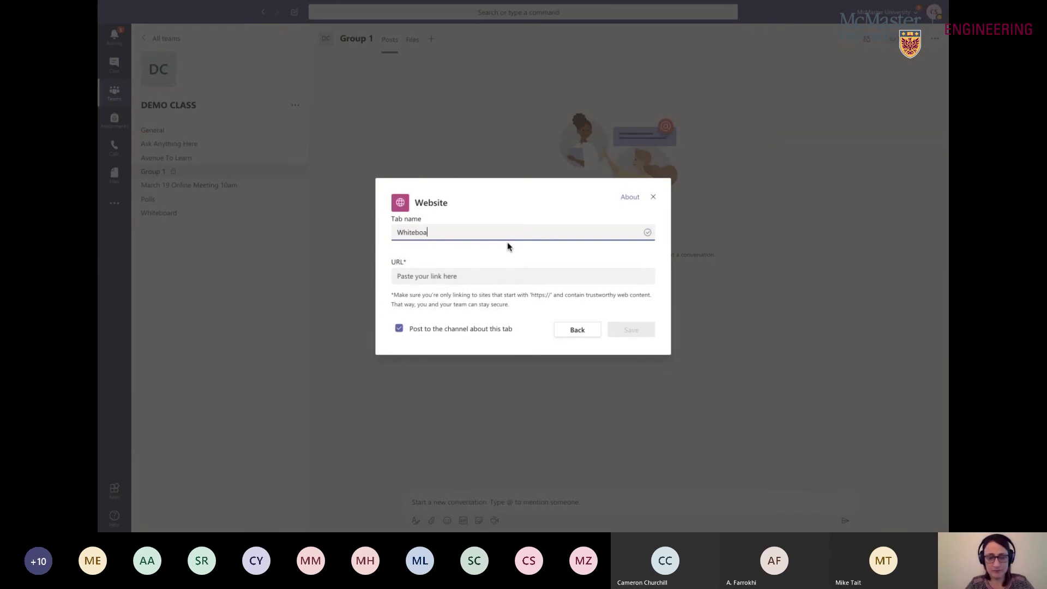
{"action": "left_click", "coordinate": [530, 276]}
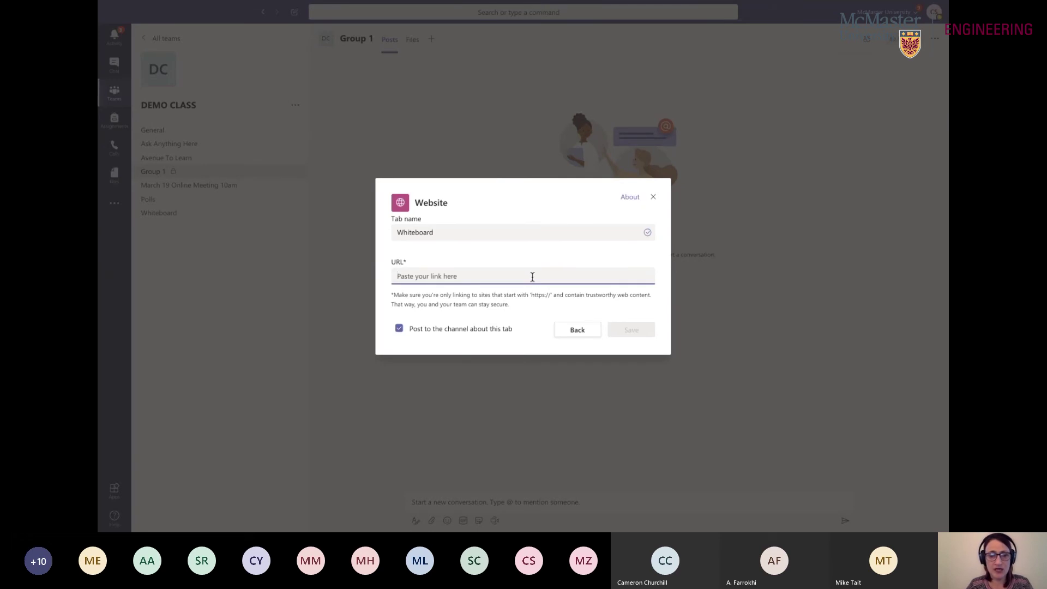
Step: Switch to Chrome, load awwapp.com in the new browser tab and copy the site's address
{"action": "left_click", "coordinate": [129, 20]}
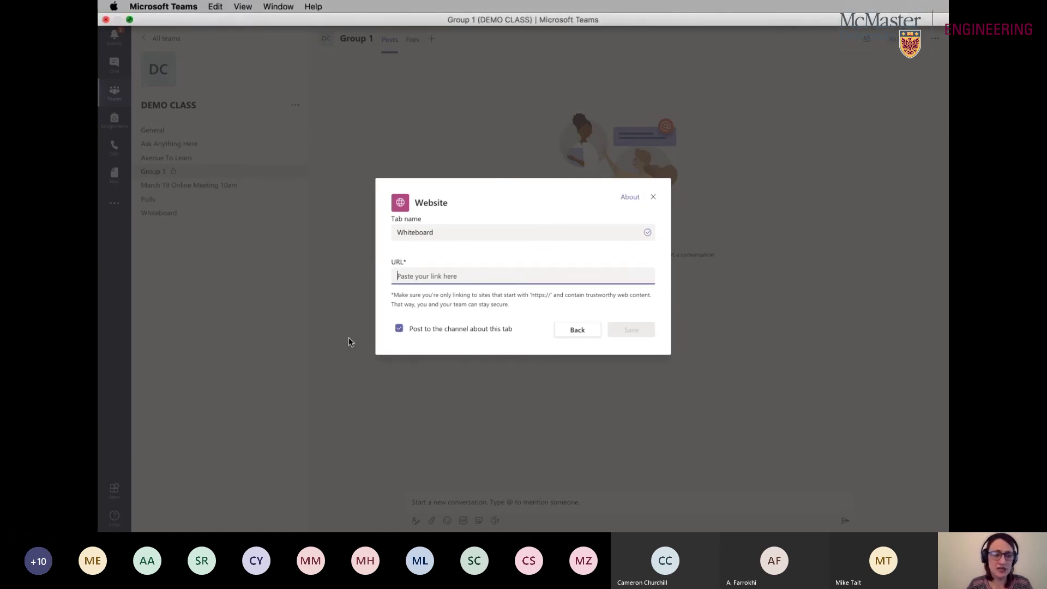
{"action": "left_click", "coordinate": [358, 515]}
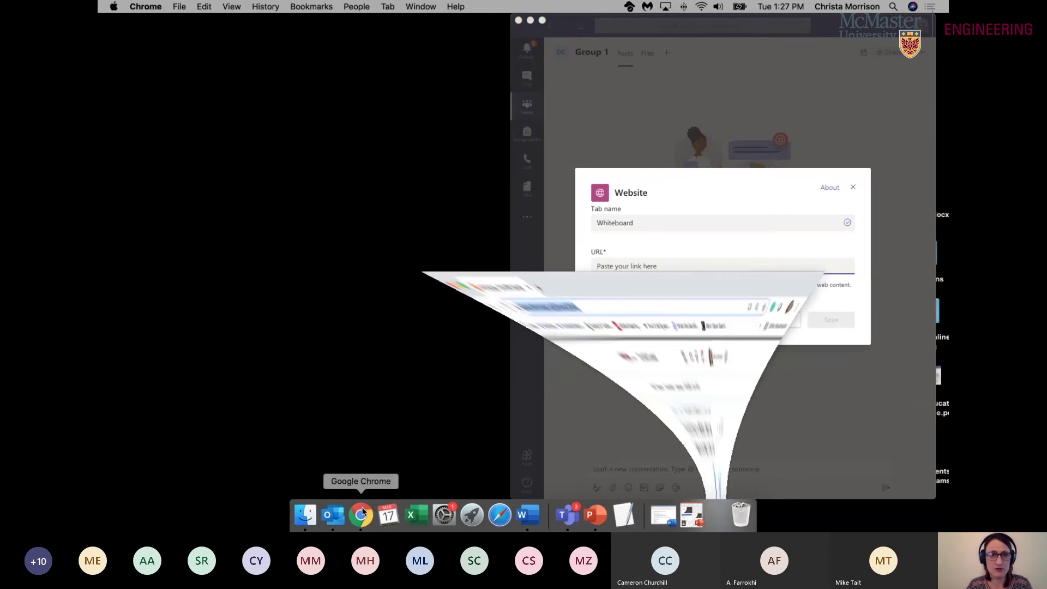
{"action": "left_click", "coordinate": [298, 32]}
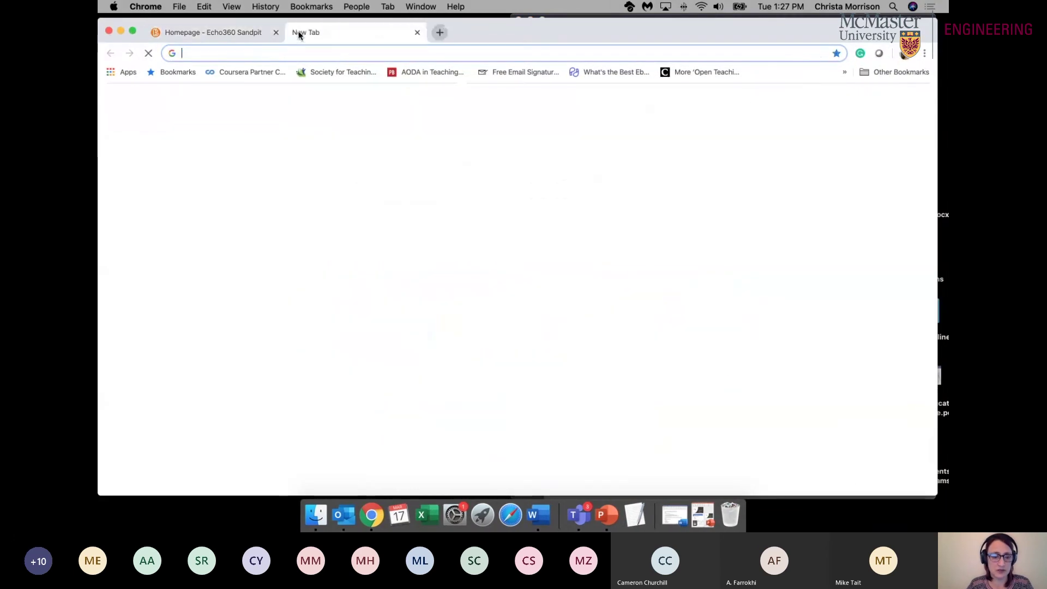
{"action": "type", "text": "awwapp.com"}
{"action": "key", "text": "Return"}
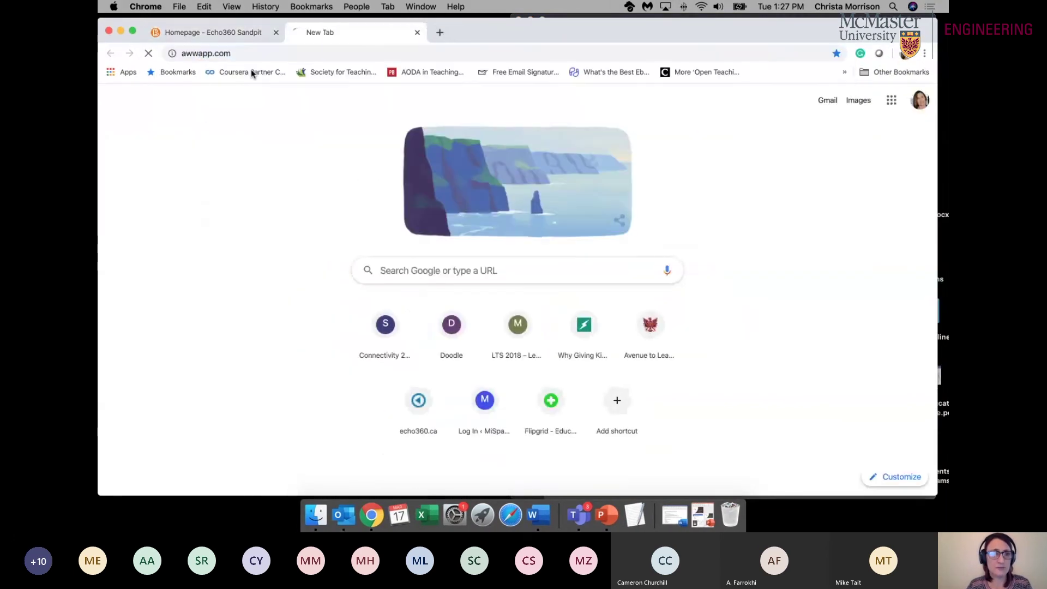
{"action": "left_click", "coordinate": [238, 51]}
{"action": "right_click", "coordinate": [224, 55]}
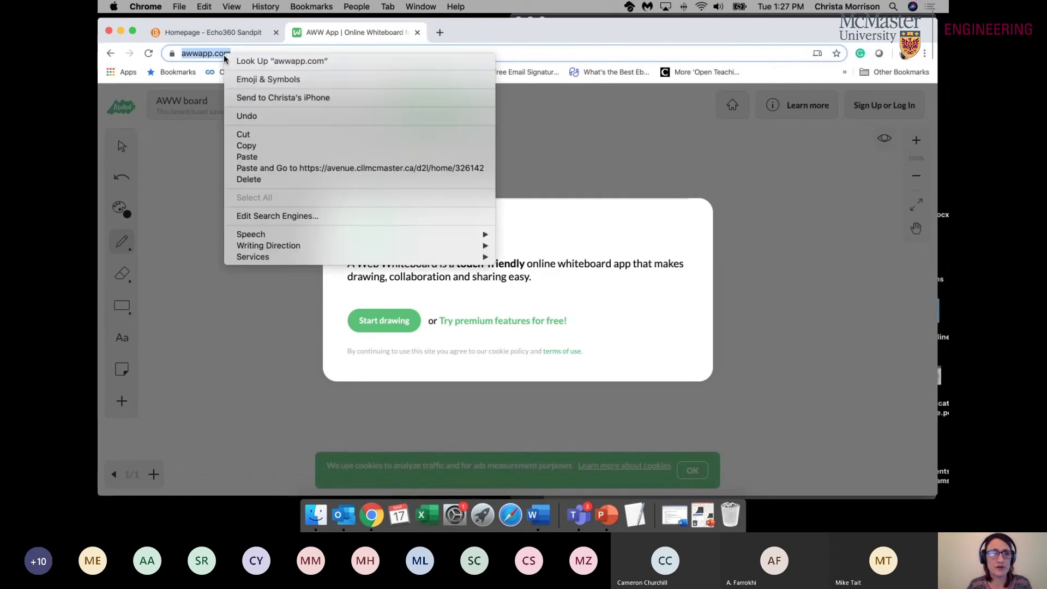
{"action": "left_click", "coordinate": [246, 146]}
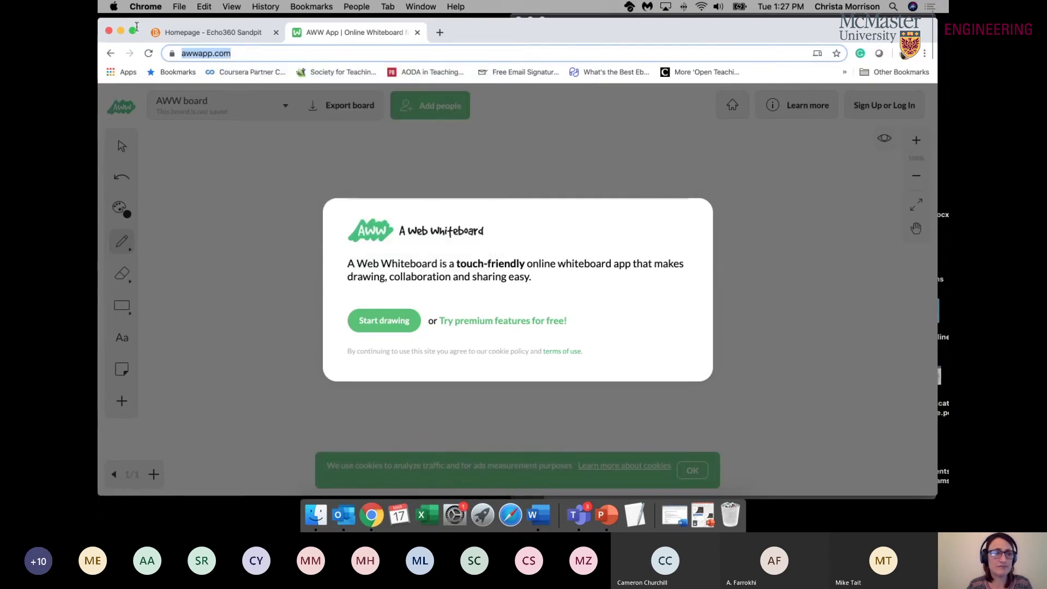
{"action": "left_click", "coordinate": [121, 30]}
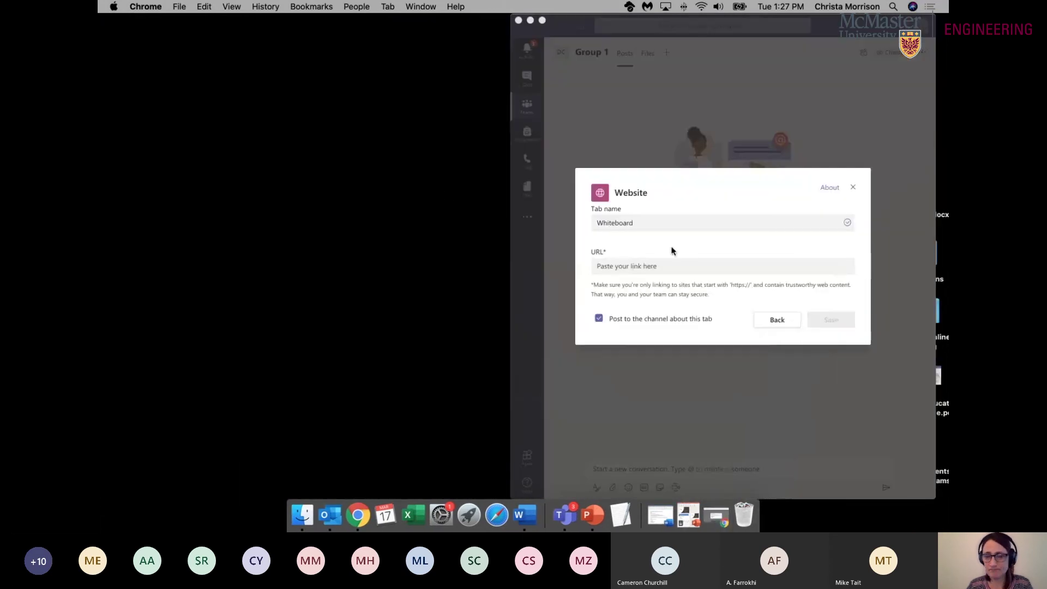
{"action": "left_click", "coordinate": [631, 266]}
{"action": "key", "text": "super+v"}
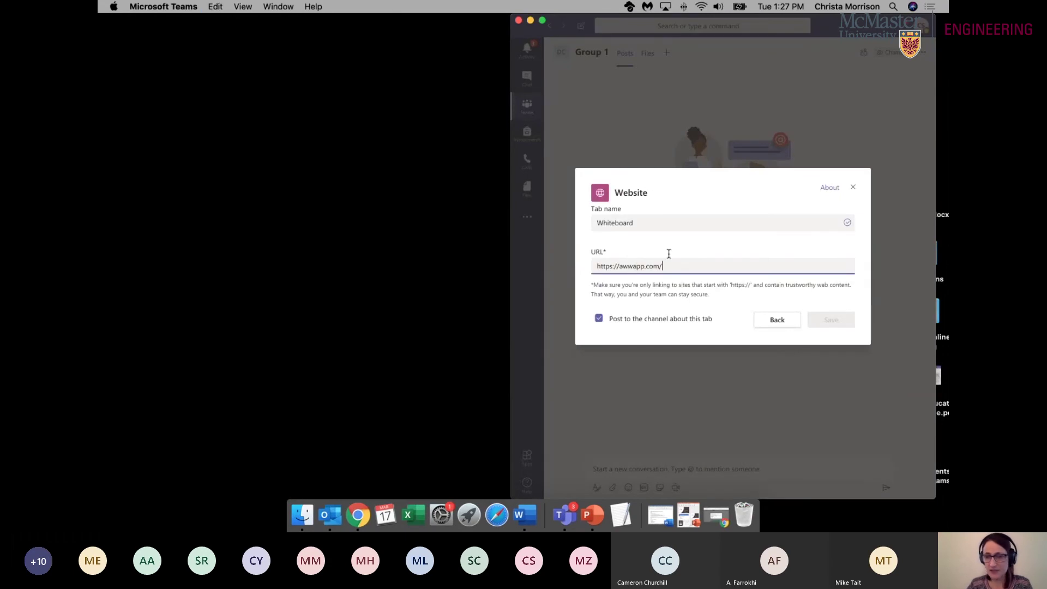
{"action": "left_click", "coordinate": [835, 321]}
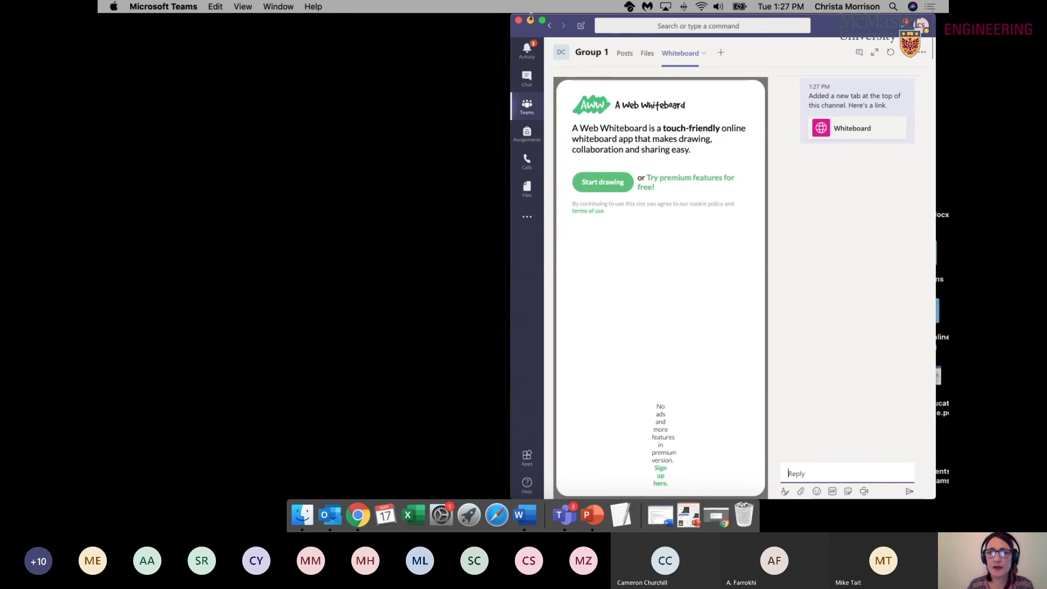
Step: Show Teams full screen and start the AWW board in the Group 1 channel's Whiteboard tab
{"action": "left_click", "coordinate": [542, 20]}
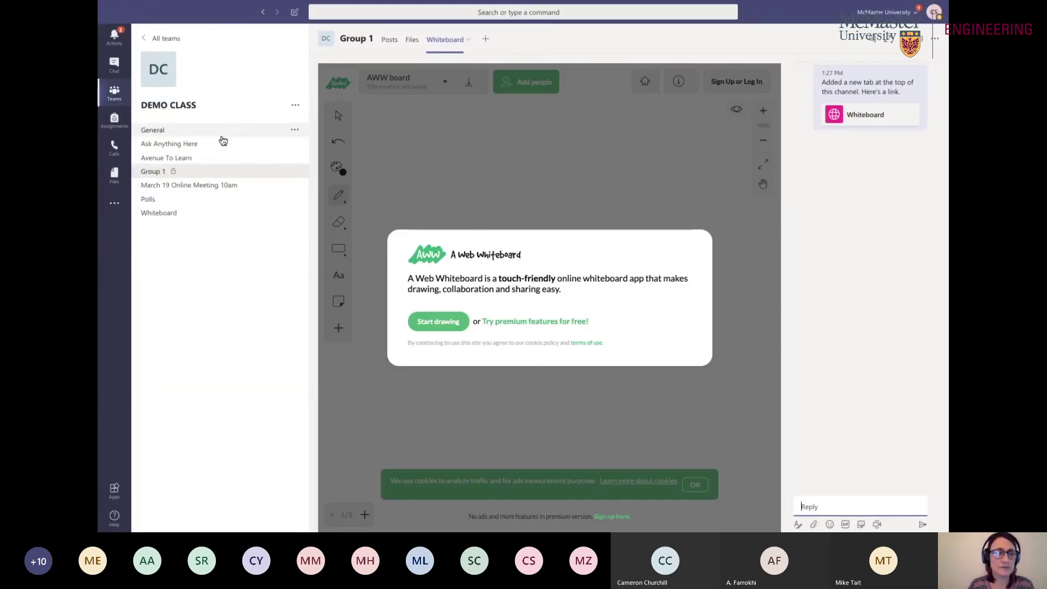
{"action": "left_click", "coordinate": [220, 158]}
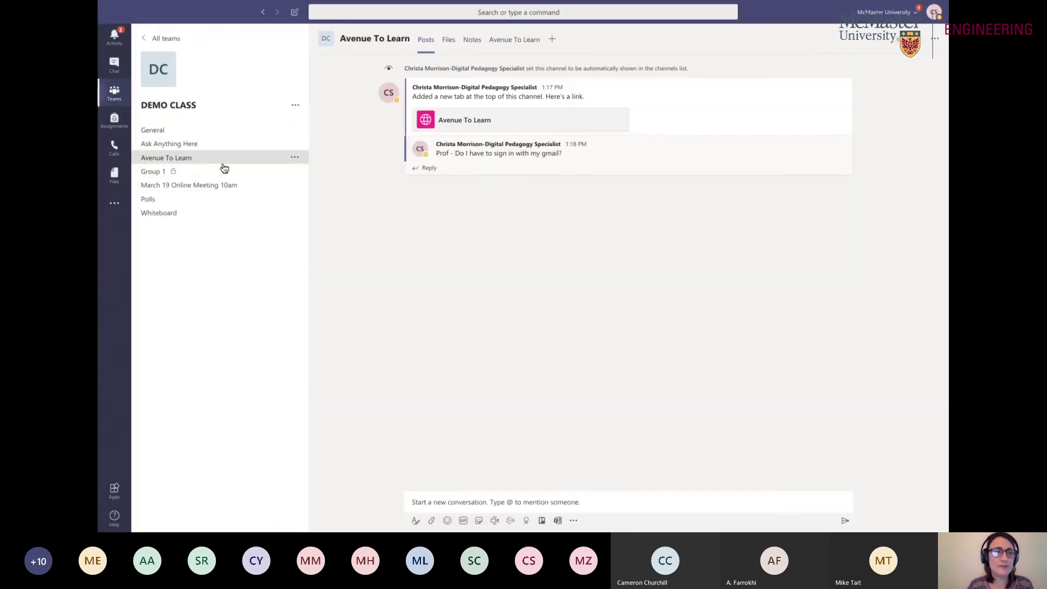
{"action": "left_click", "coordinate": [222, 173]}
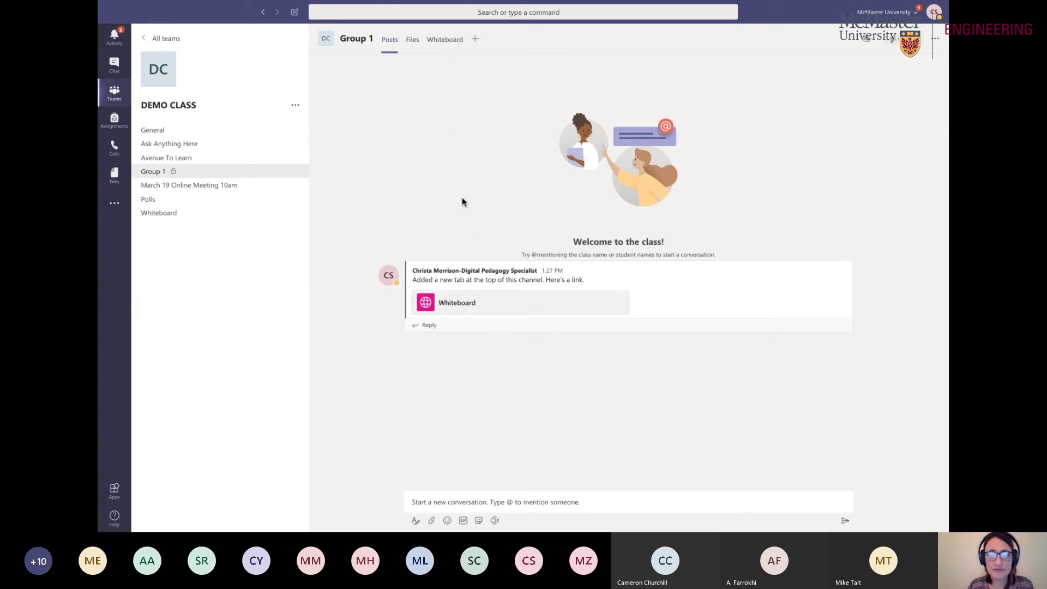
{"action": "left_click", "coordinate": [447, 44]}
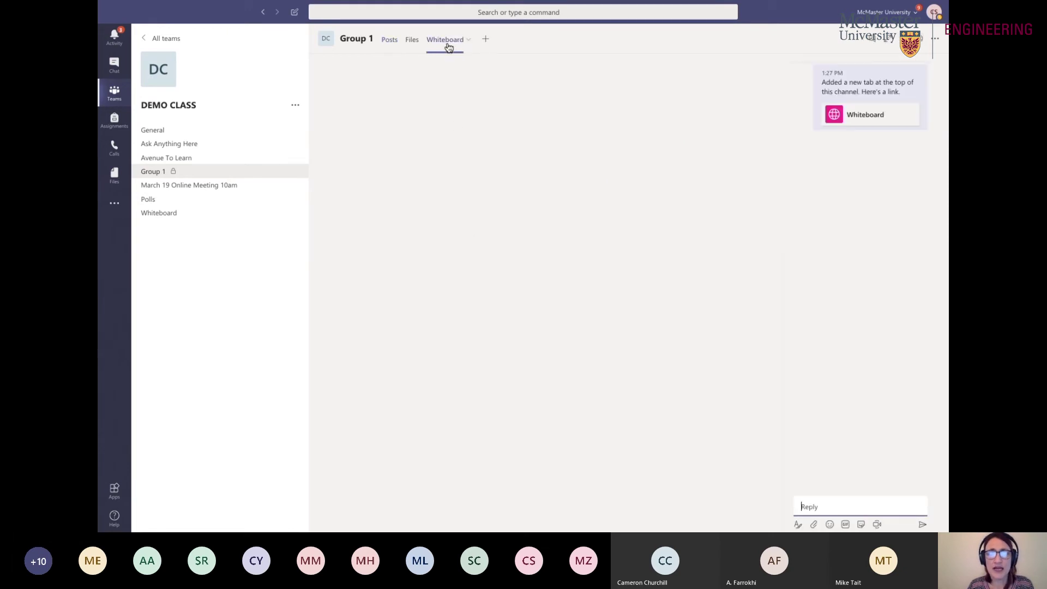
{"action": "left_click", "coordinate": [447, 329]}
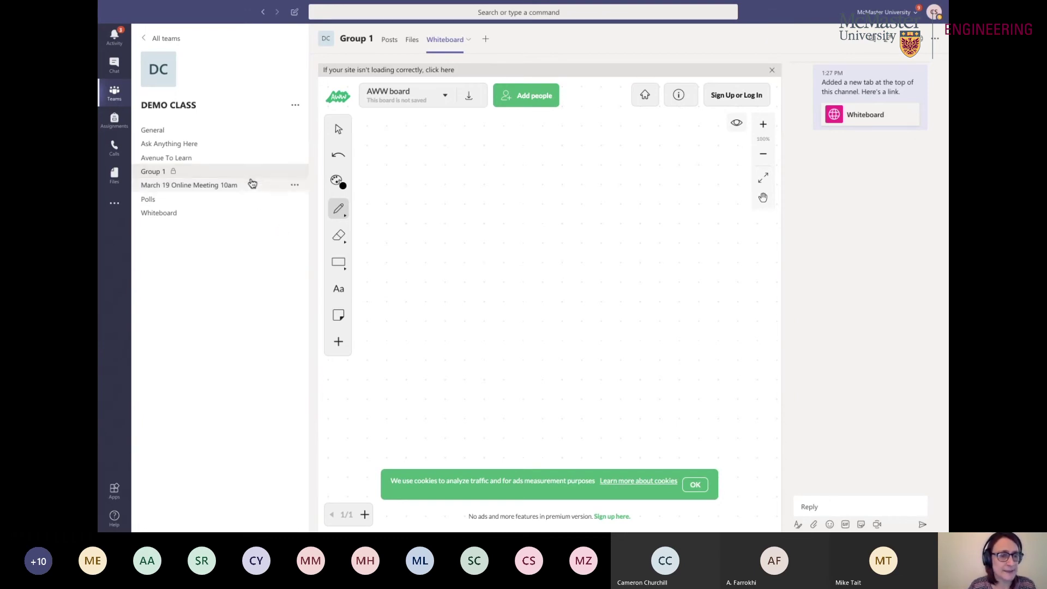
Step: Generate a team code in DEMO CLASS's team settings and copy it
{"action": "left_click", "coordinate": [234, 148]}
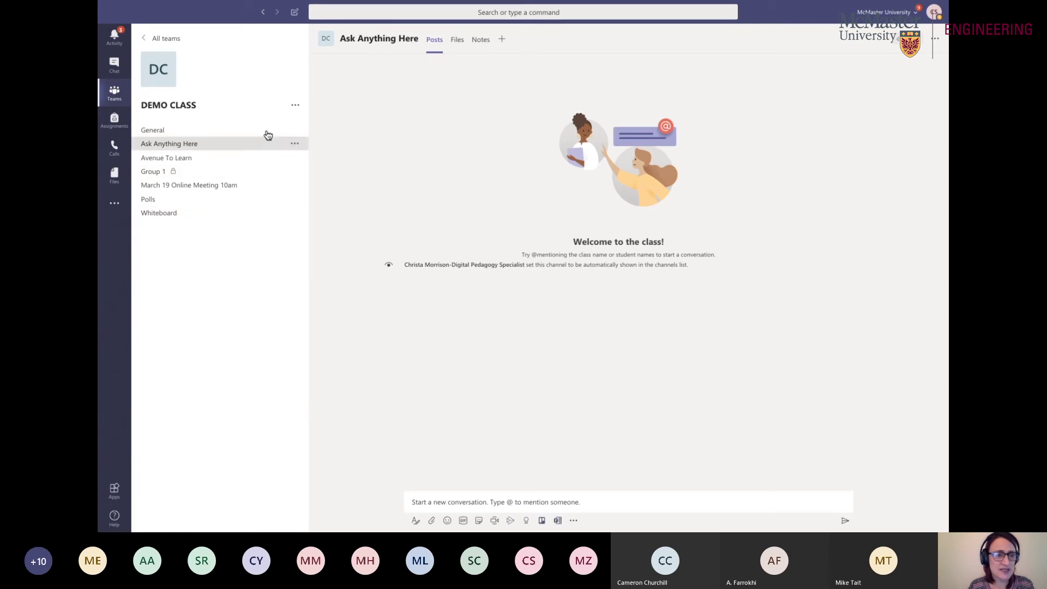
{"action": "left_click", "coordinate": [295, 106]}
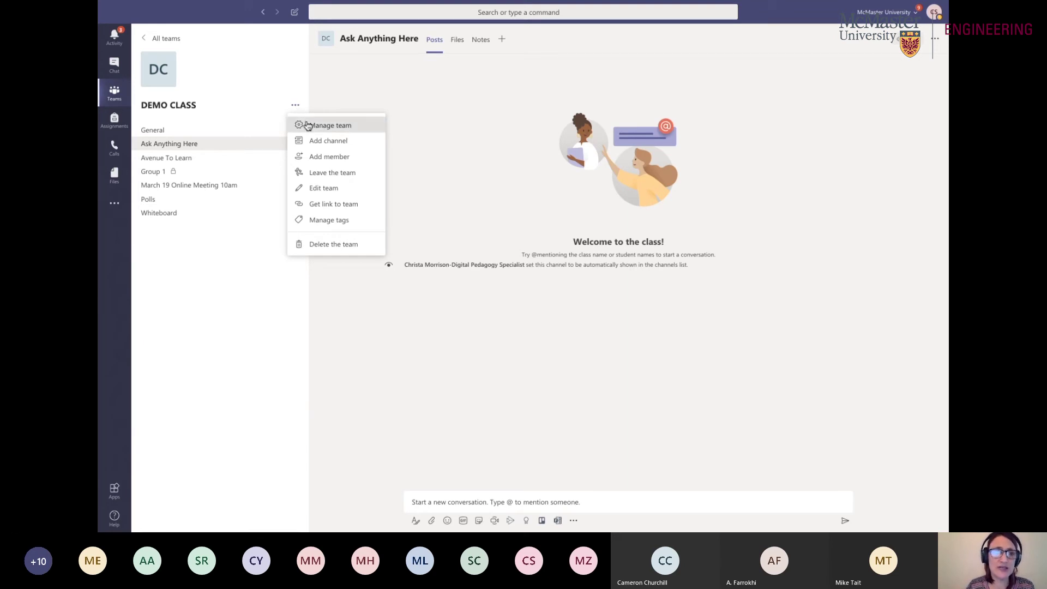
{"action": "left_click", "coordinate": [306, 125]}
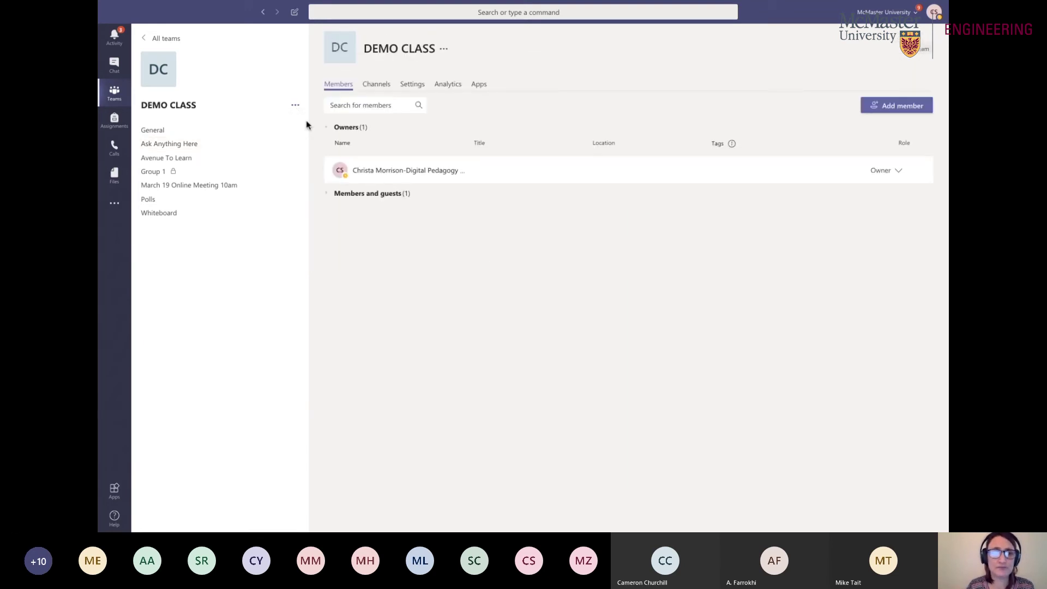
{"action": "left_click", "coordinate": [410, 86]}
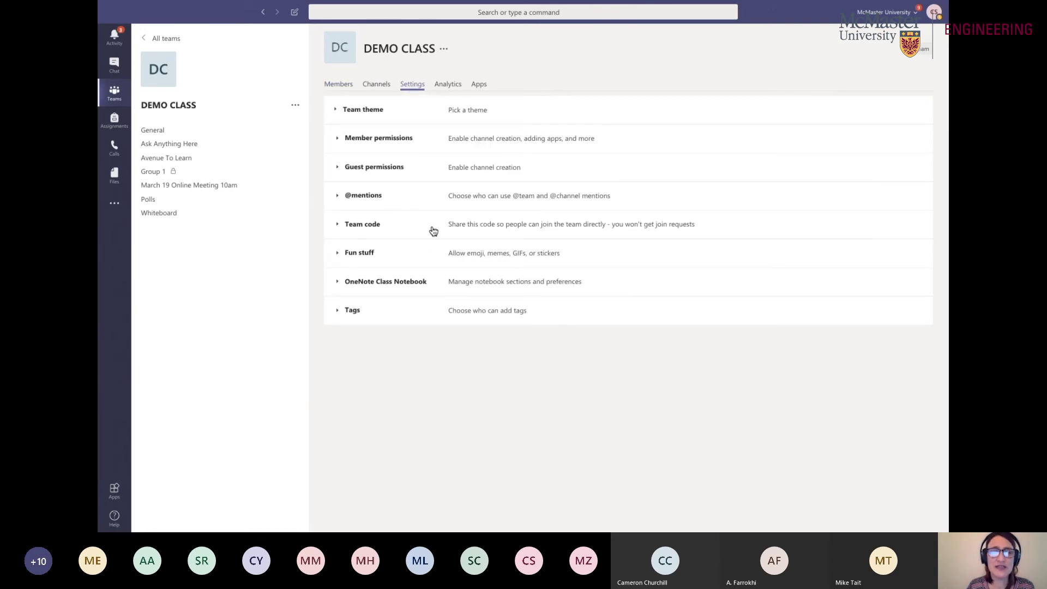
{"action": "left_click", "coordinate": [374, 228]}
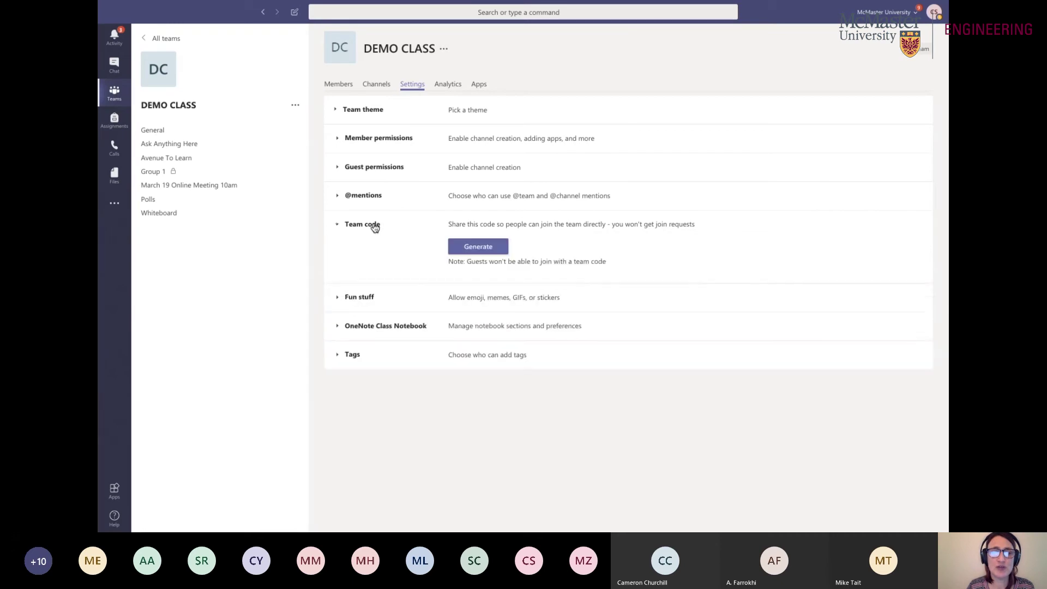
{"action": "left_click", "coordinate": [486, 250]}
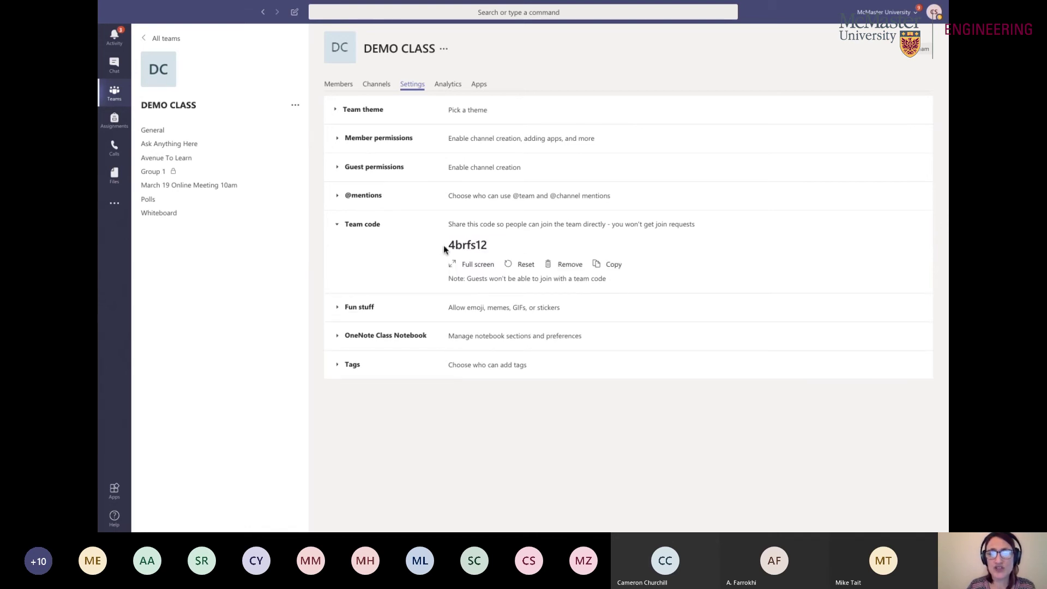
{"action": "left_click", "coordinate": [613, 265]}
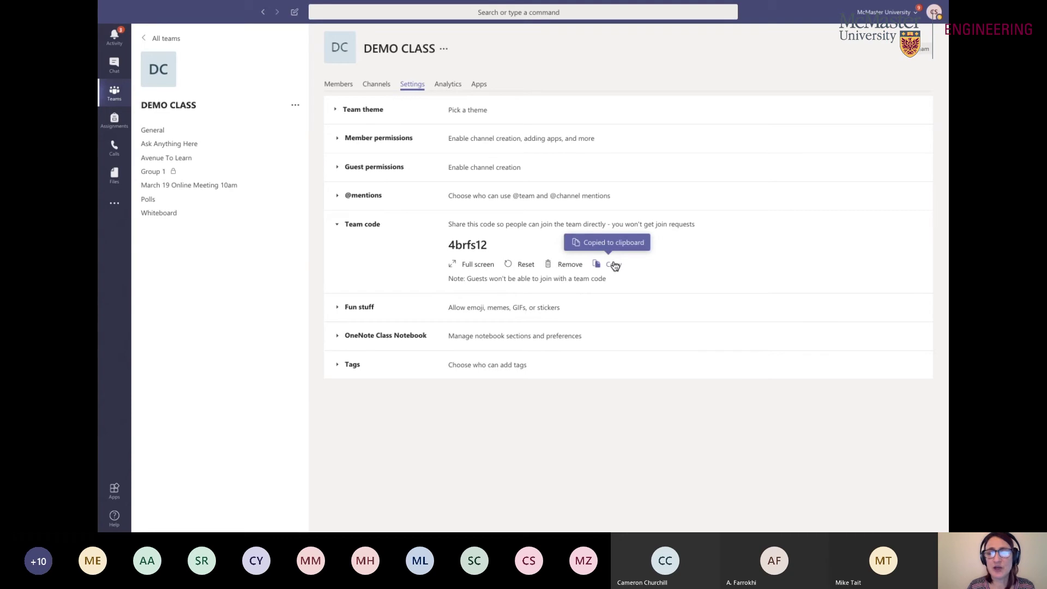
Step: Examine where students enter a team code on the page for joining or creating a team
{"action": "left_click", "coordinate": [206, 135]}
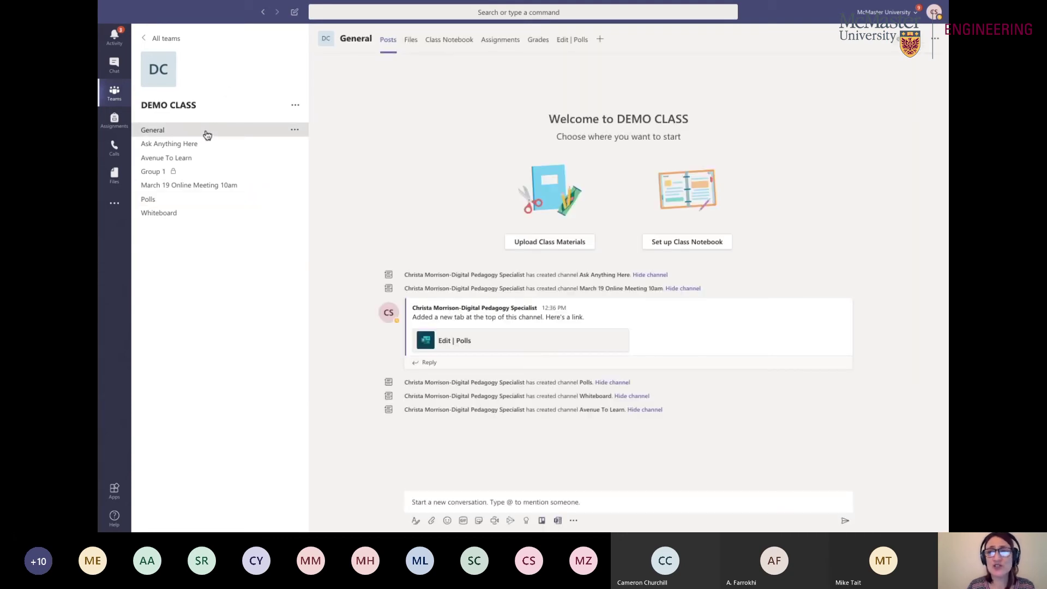
{"action": "left_click", "coordinate": [151, 39]}
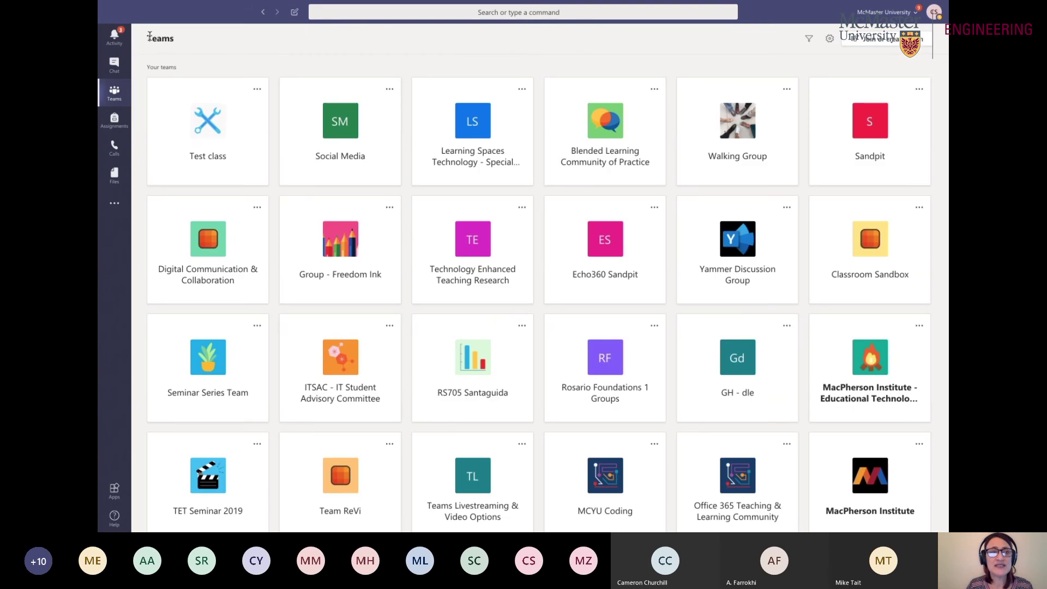
{"action": "left_click", "coordinate": [898, 43]}
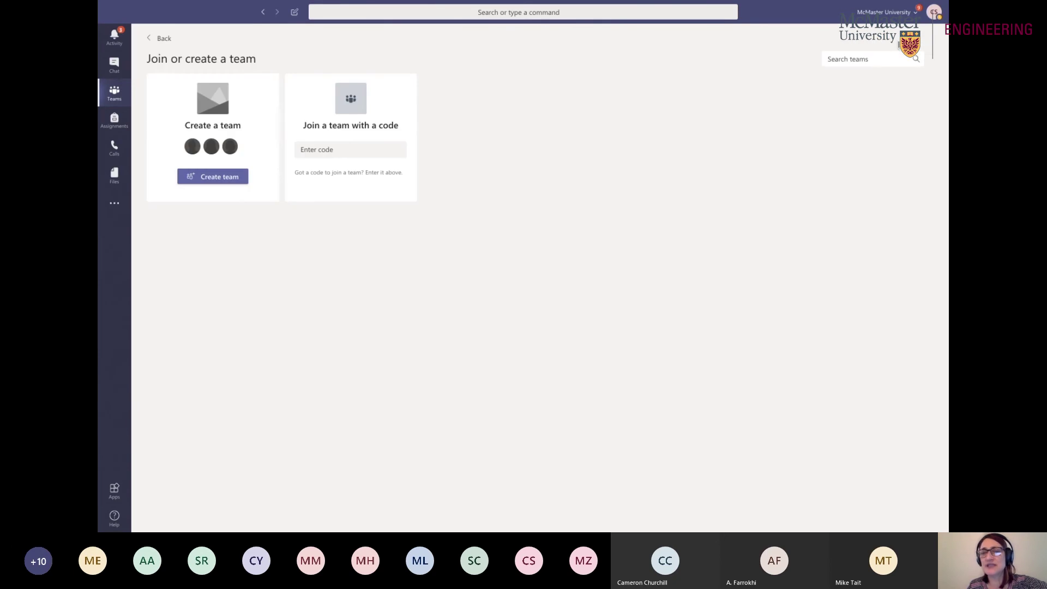
{"action": "left_click", "coordinate": [331, 151]}
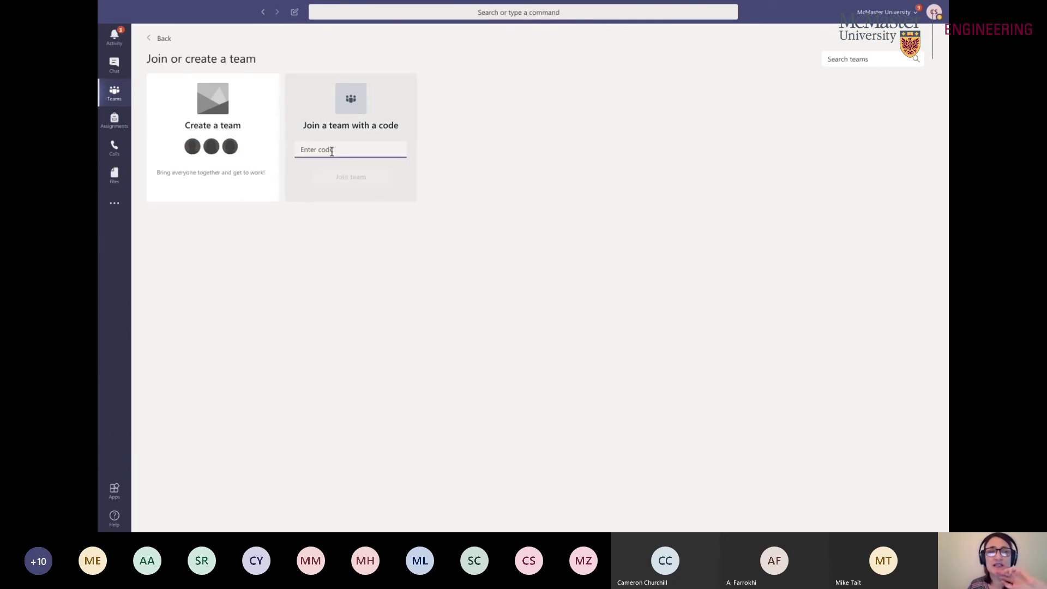
{"action": "left_click", "coordinate": [152, 38]}
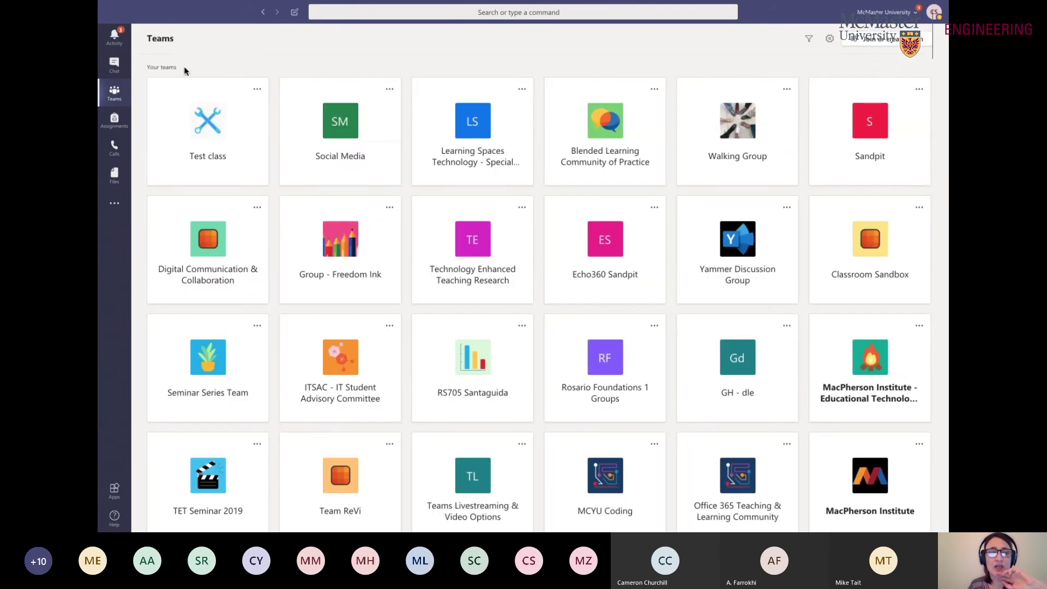
Step: Reopen DEMO CLASS and review the options available for the team and for its General channel
{"action": "scroll", "coordinate": [407, 355], "scroll_direction": "down", "scroll_amount": 10}
{"action": "left_click", "coordinate": [504, 456]}
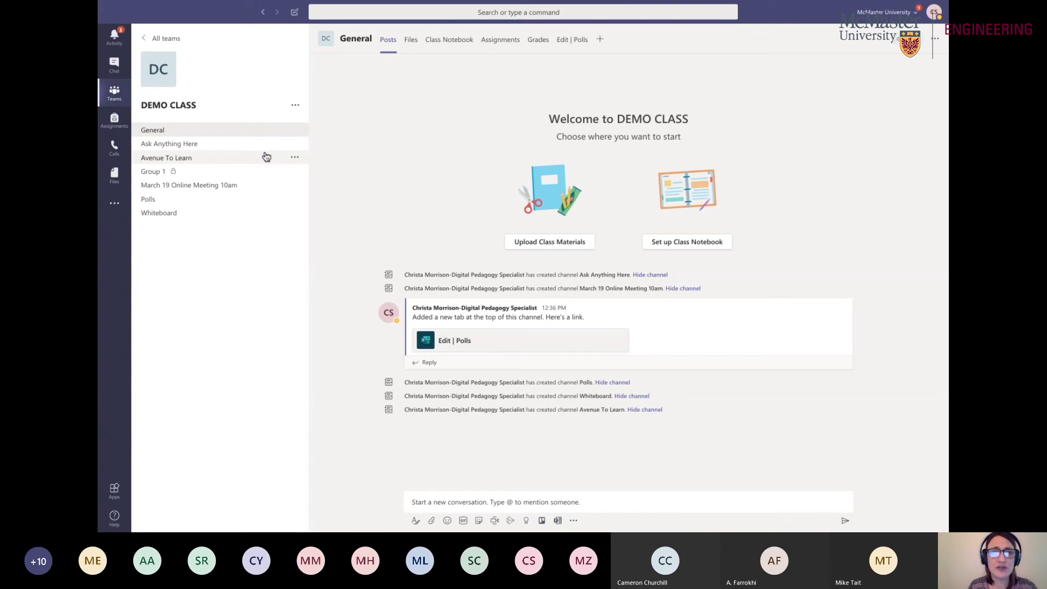
{"action": "left_click", "coordinate": [296, 108]}
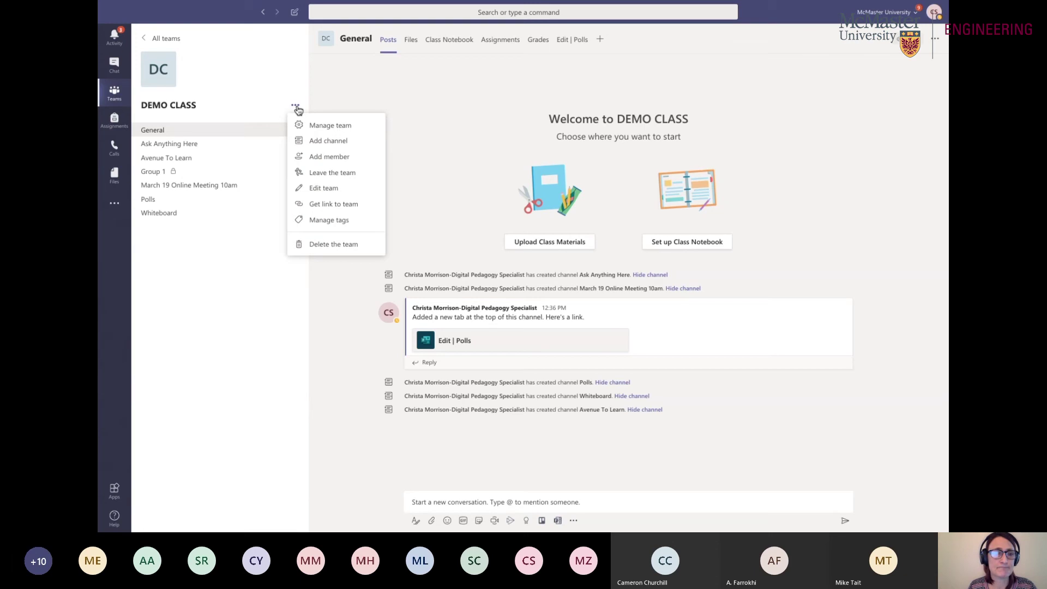
{"action": "left_click", "coordinate": [824, 93]}
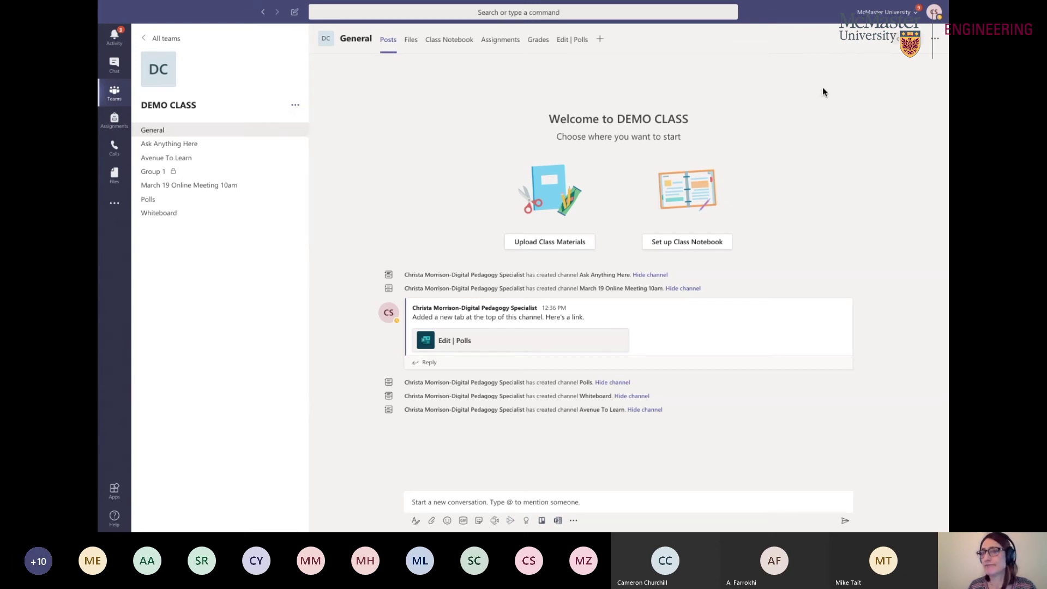
{"action": "left_click", "coordinate": [935, 46]}
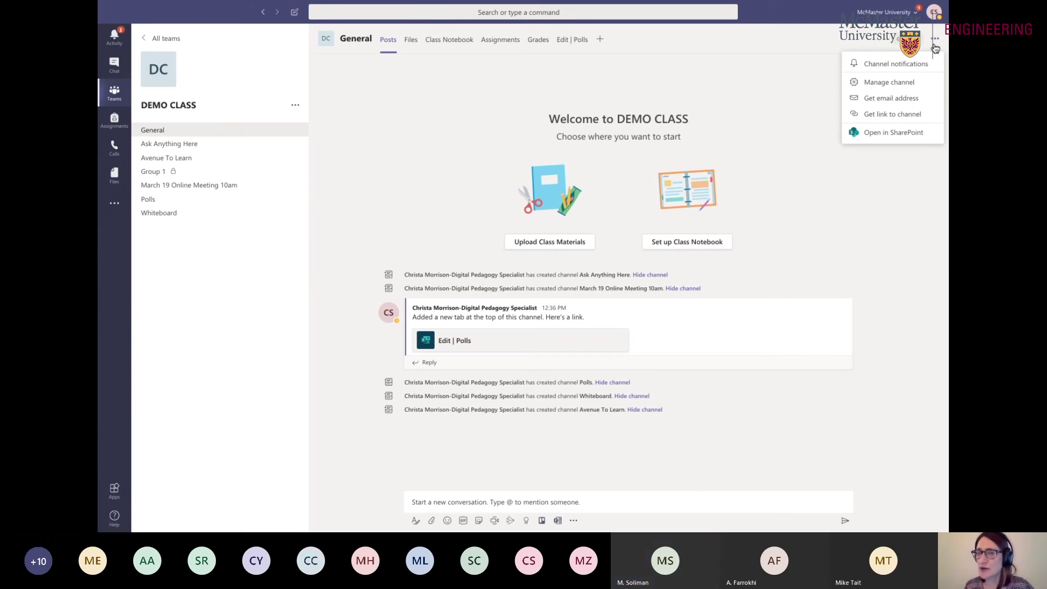
{"action": "left_click", "coordinate": [787, 73]}
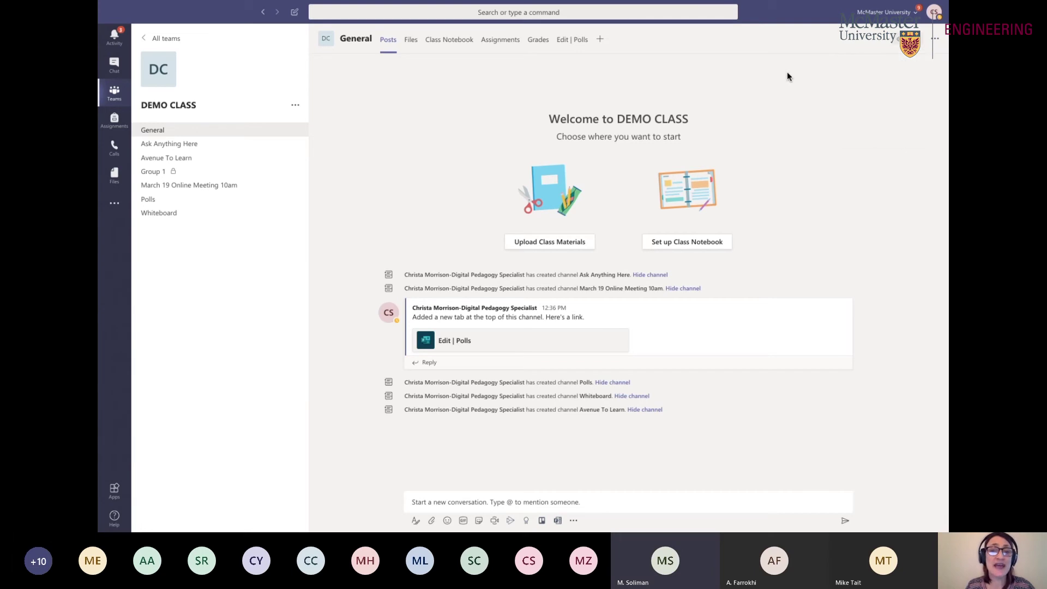
Step: Try to add an existing guest account as a student member of DEMO CLASS
{"action": "left_click", "coordinate": [297, 109]}
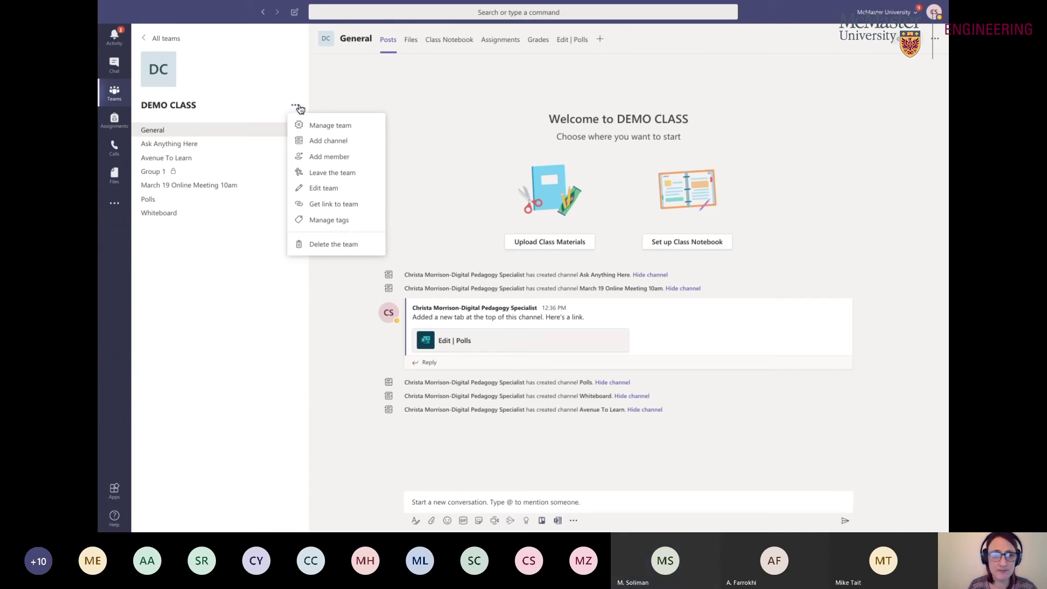
{"action": "left_click", "coordinate": [322, 157]}
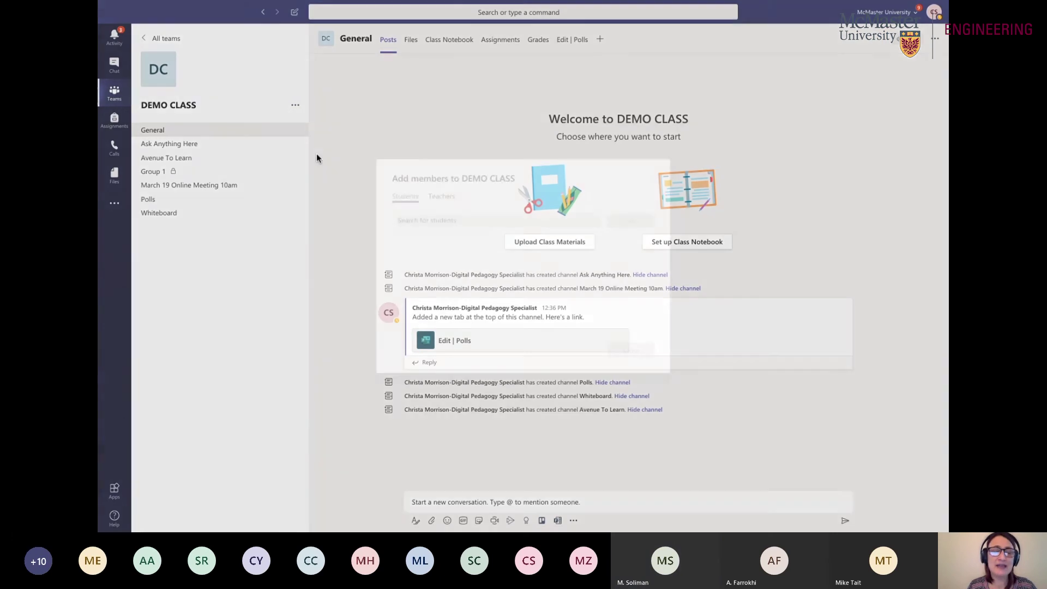
{"action": "type", "text": "chrst"}
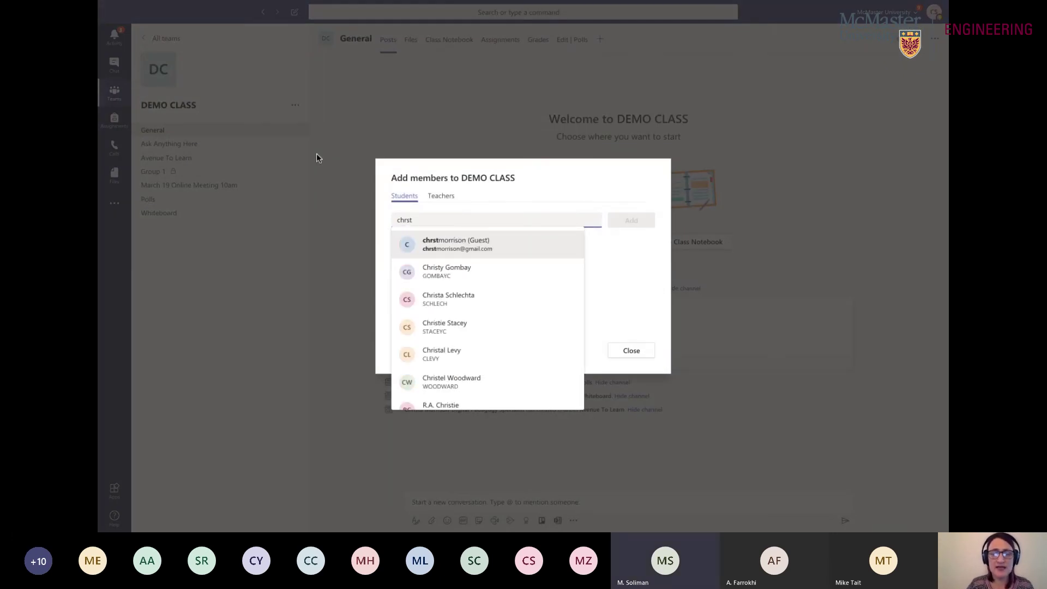
{"action": "left_click", "coordinate": [316, 155]}
{"action": "left_click", "coordinate": [420, 223]}
{"action": "key", "text": "BackSpace"}
{"action": "key", "text": "BackSpace"}
{"action": "key", "text": "BackSpace"}
{"action": "key", "text": "BackSpace"}
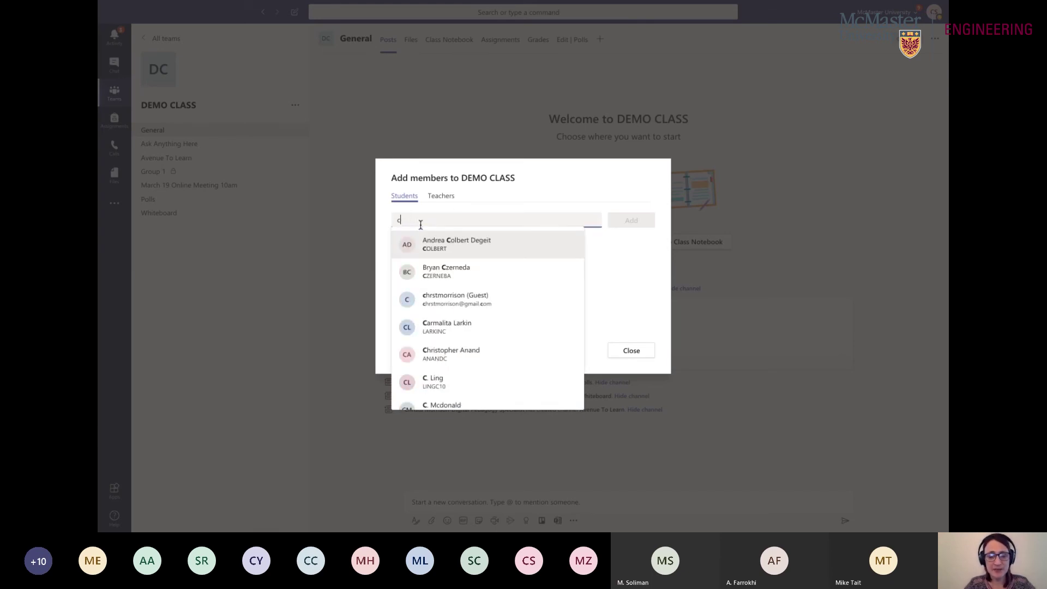
{"action": "type", "text": "h"}
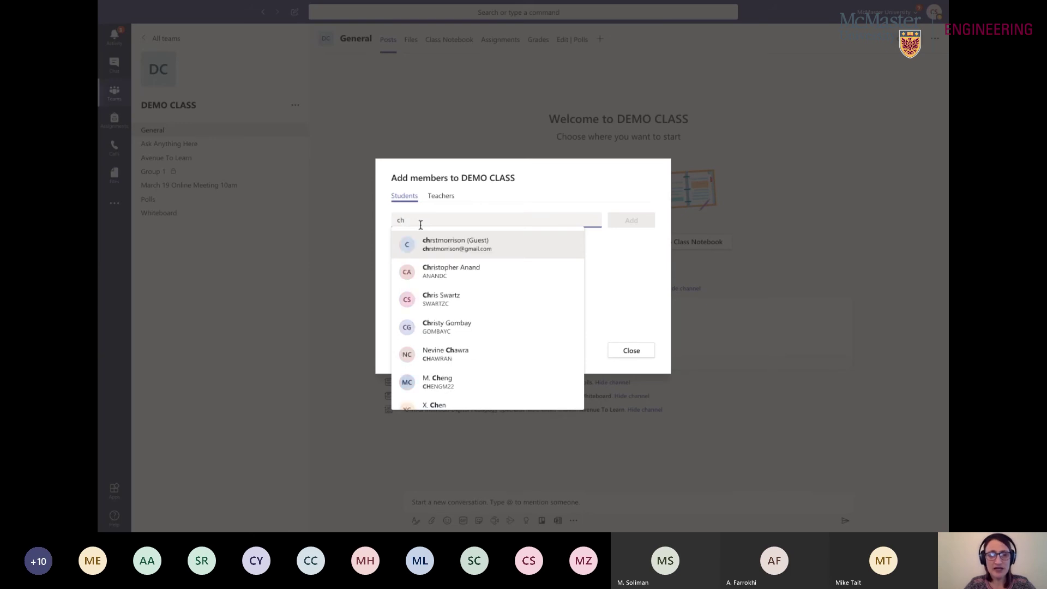
{"action": "left_click", "coordinate": [496, 242]}
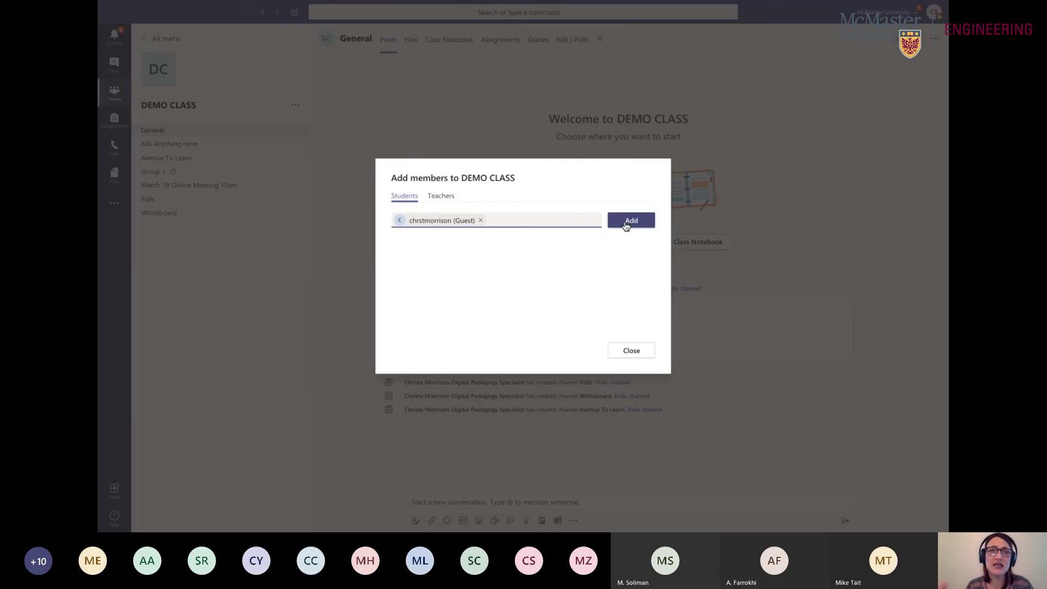
{"action": "left_click", "coordinate": [629, 353]}
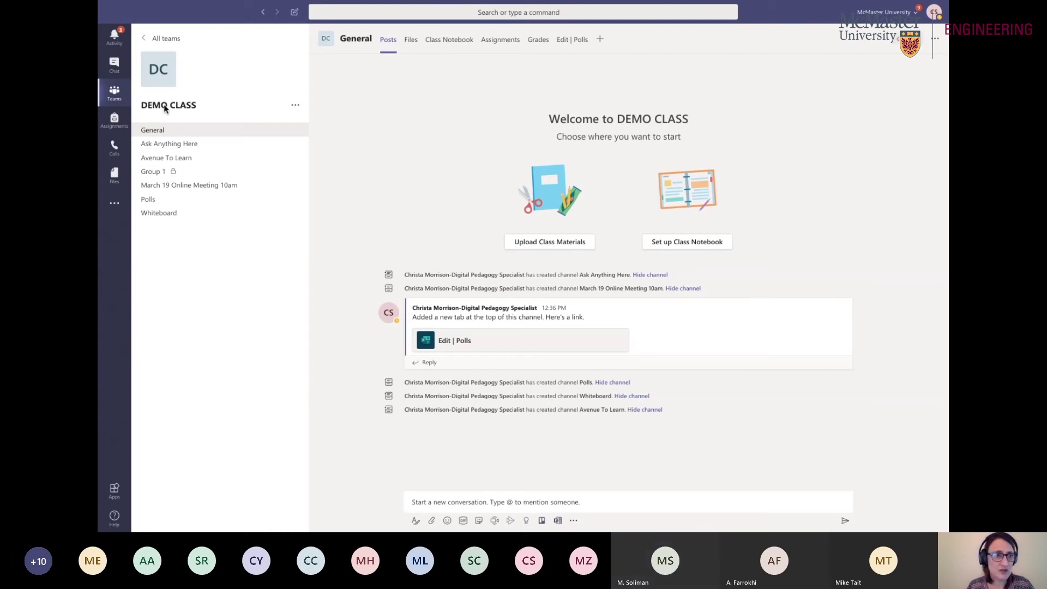
Step: Go back to the overview of all teams and bring up the ongoing meeting in full screen
{"action": "left_click", "coordinate": [115, 92]}
{"action": "mouse_move", "coordinate": [125, 4]}
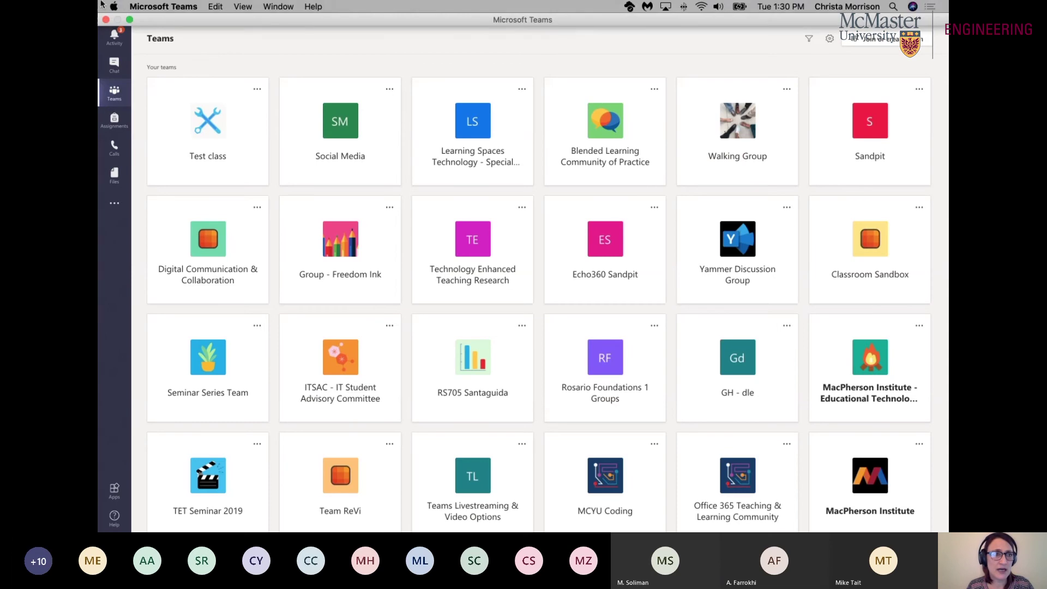
{"action": "left_click", "coordinate": [129, 21]}
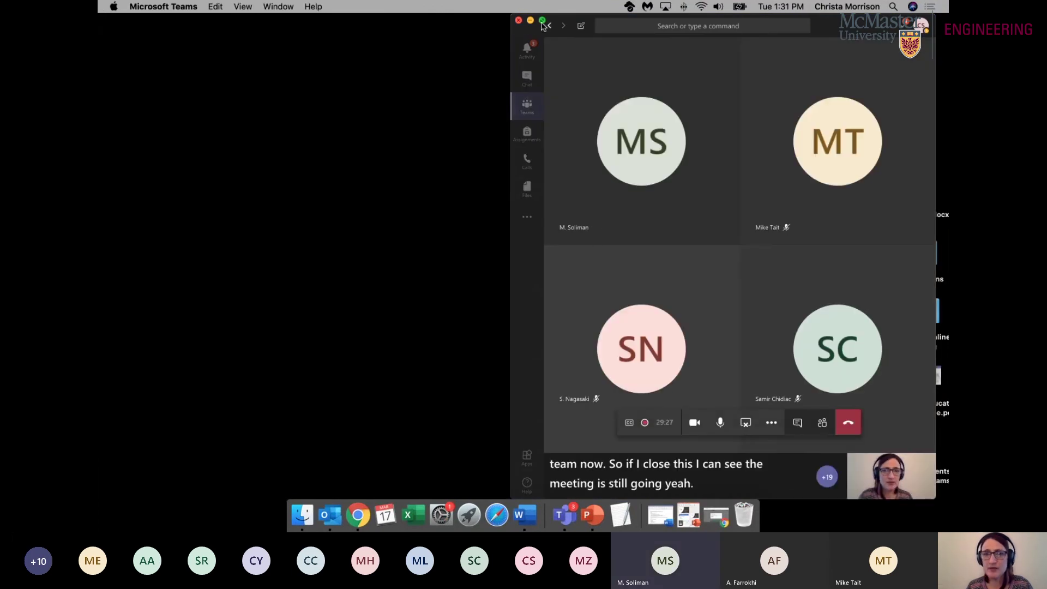
{"action": "left_click", "coordinate": [542, 21]}
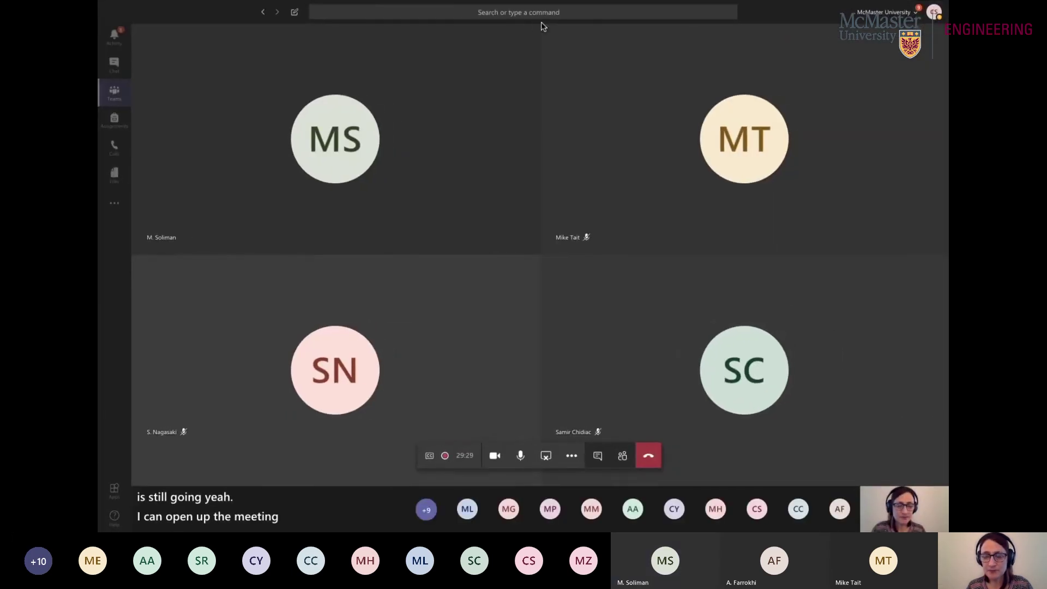
Step: Examine the additional actions available in the ongoing meeting, including recording, live captions and background blur
{"action": "left_click", "coordinate": [572, 456]}
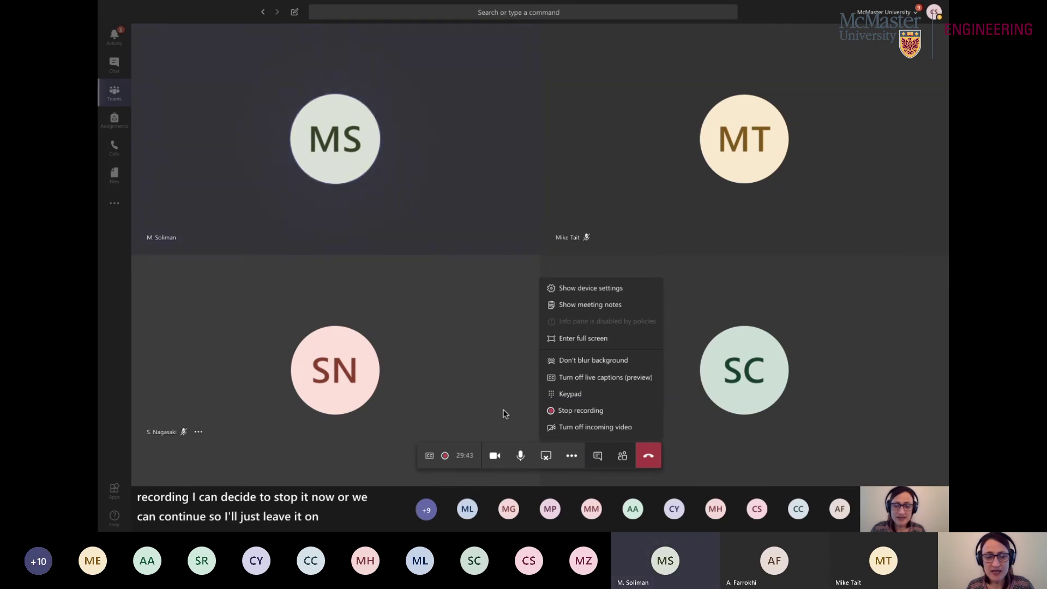
{"action": "mouse_move", "coordinate": [756, 4]}
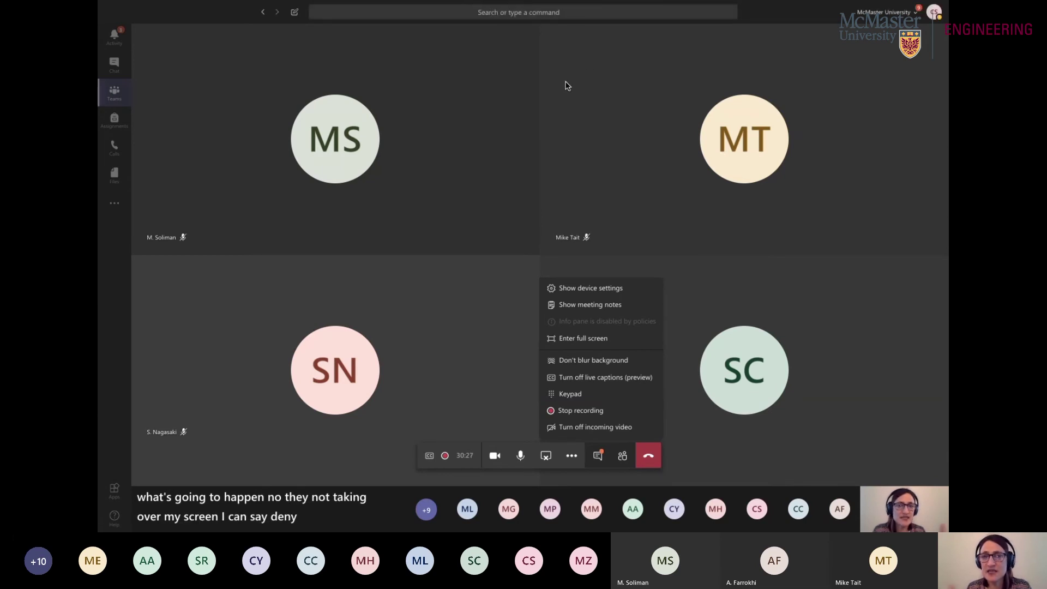
{"action": "mouse_move", "coordinate": [614, 5]}
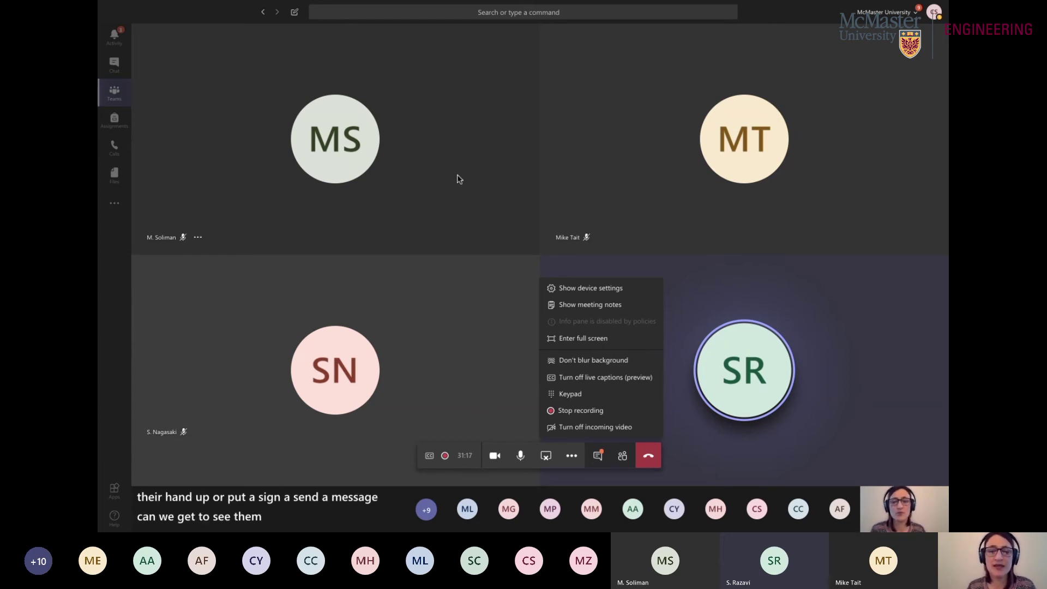
Step: Leave the meeting view and open the March 19 Online Meeting 10am channel of DEMO CLASS
{"action": "left_click", "coordinate": [114, 97]}
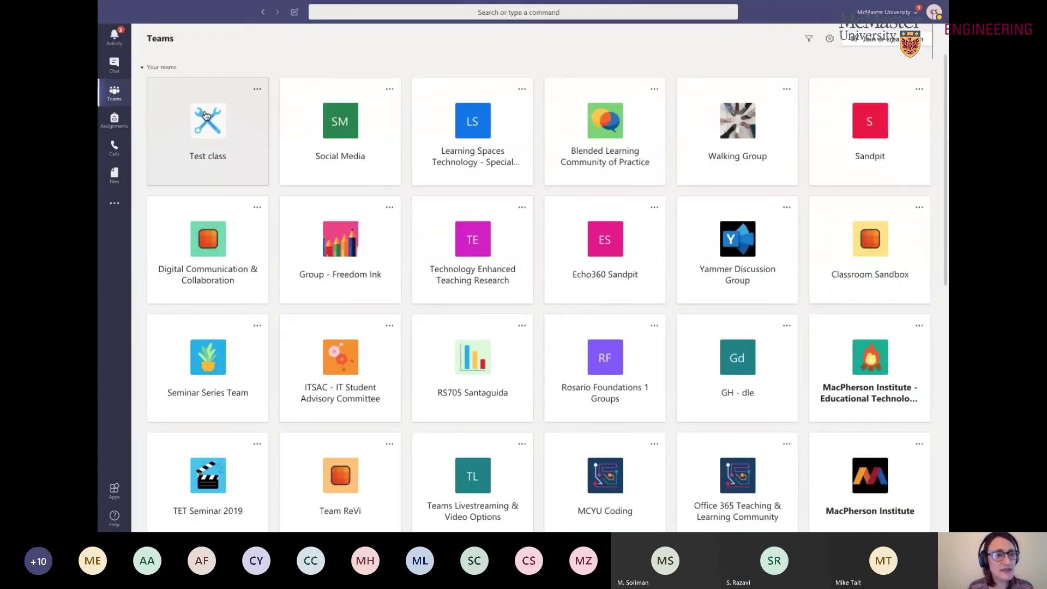
{"action": "scroll", "coordinate": [444, 325], "scroll_direction": "down", "scroll_amount": 10}
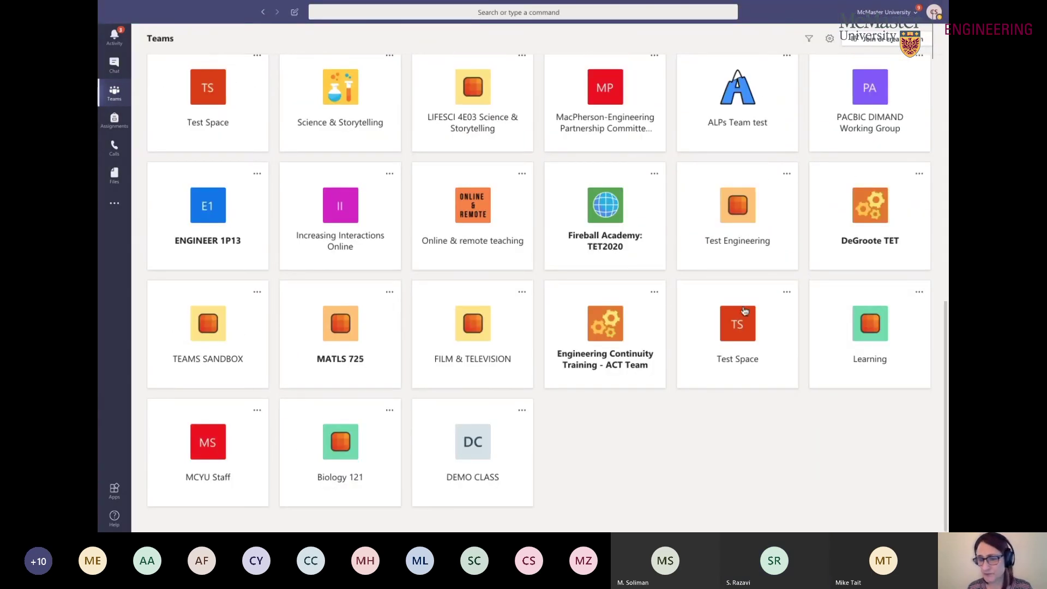
{"action": "left_click", "coordinate": [499, 430]}
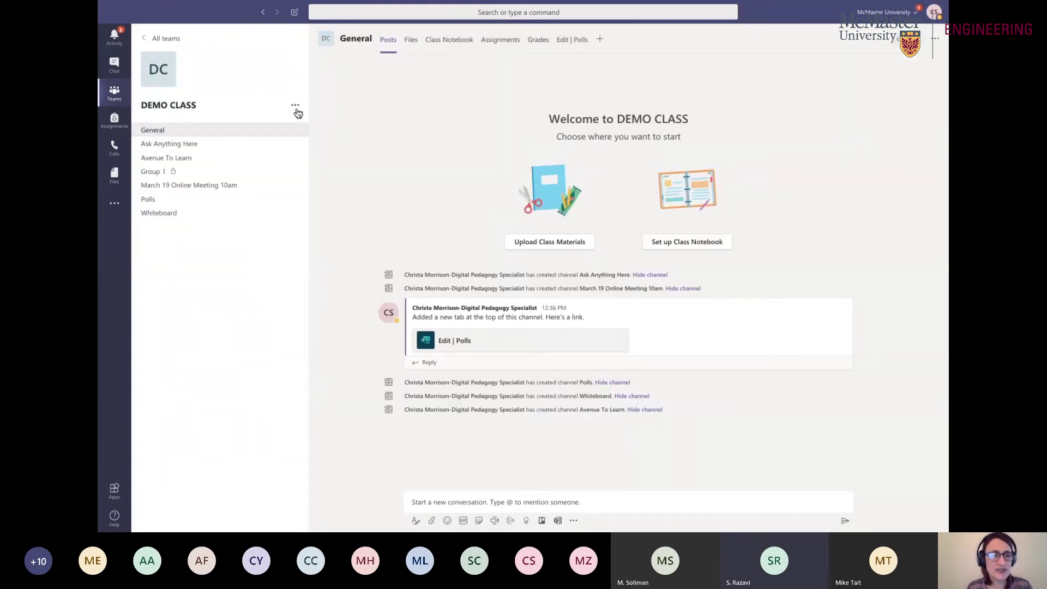
{"action": "left_click", "coordinate": [254, 190]}
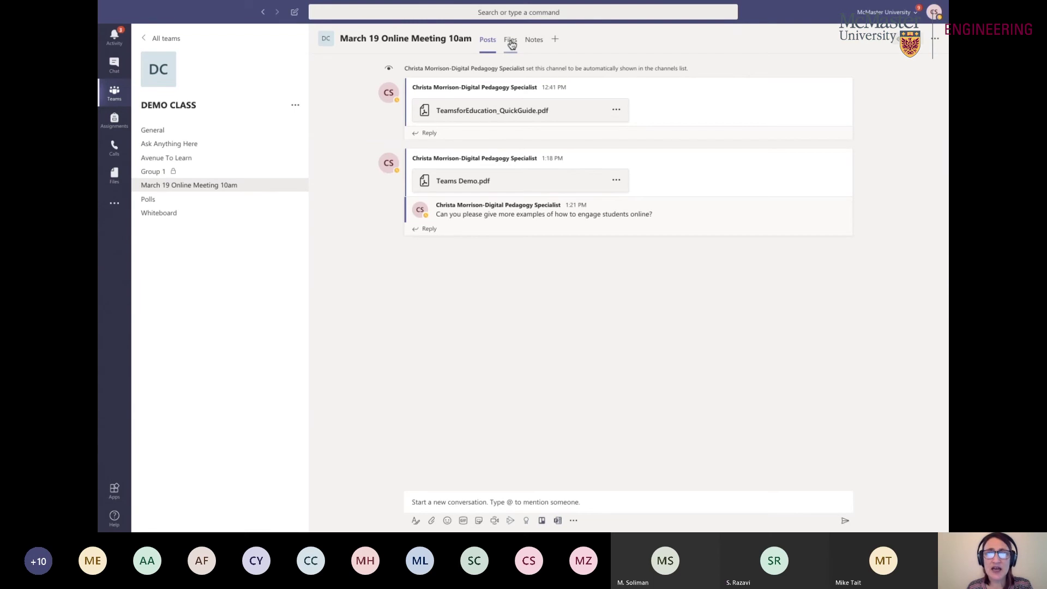
Step: Try to add a PowerPoint tab to the March 19 Online Meeting 10am channel with the channel post about it turned off
{"action": "left_click", "coordinate": [555, 39]}
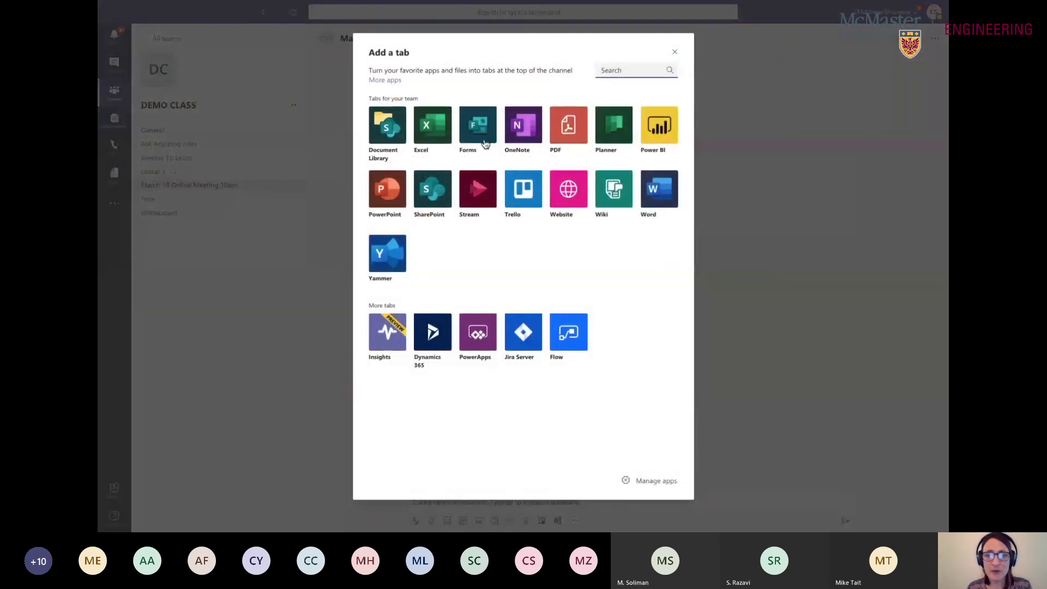
{"action": "key", "text": "Escape"}
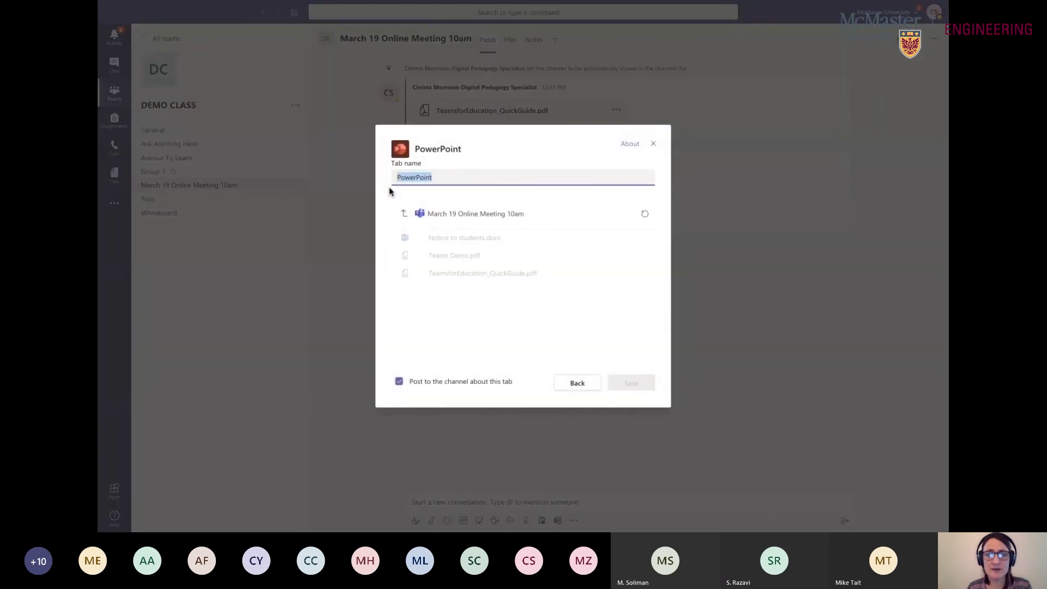
{"action": "left_click", "coordinate": [478, 177]}
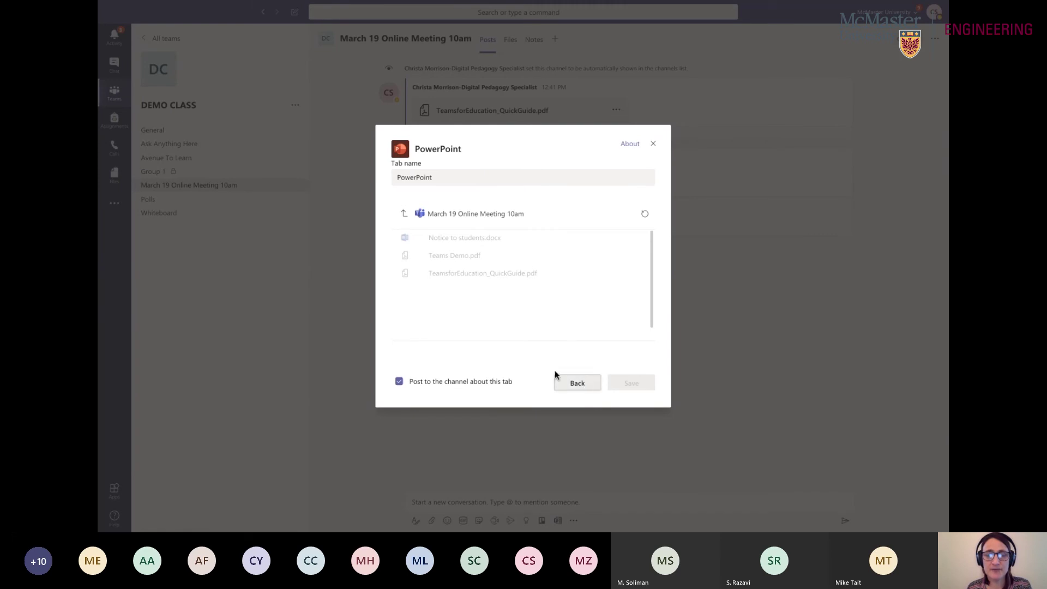
{"action": "left_click", "coordinate": [399, 381]}
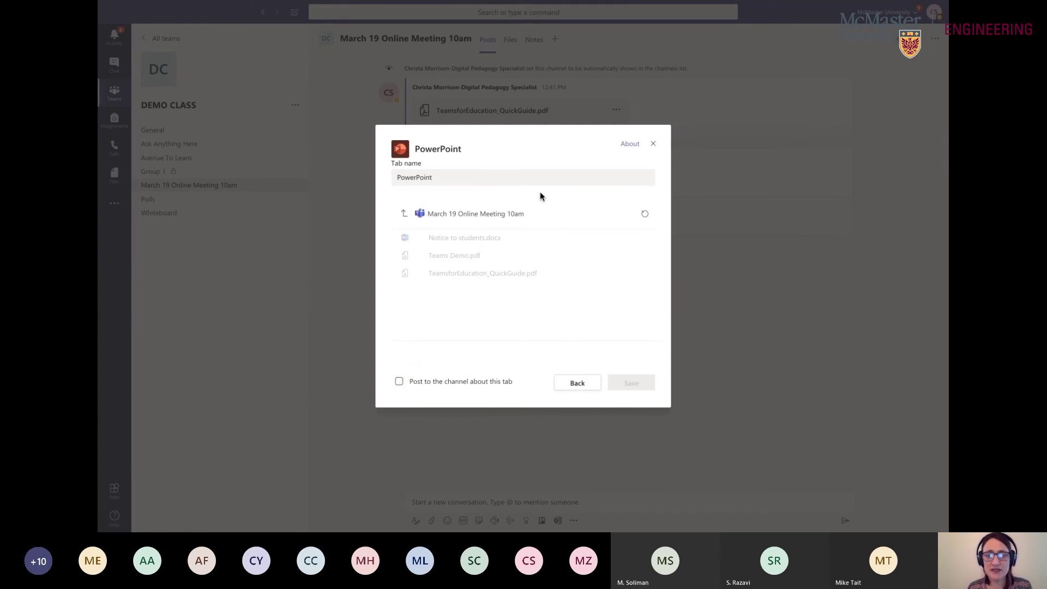
{"action": "left_click", "coordinate": [577, 382]}
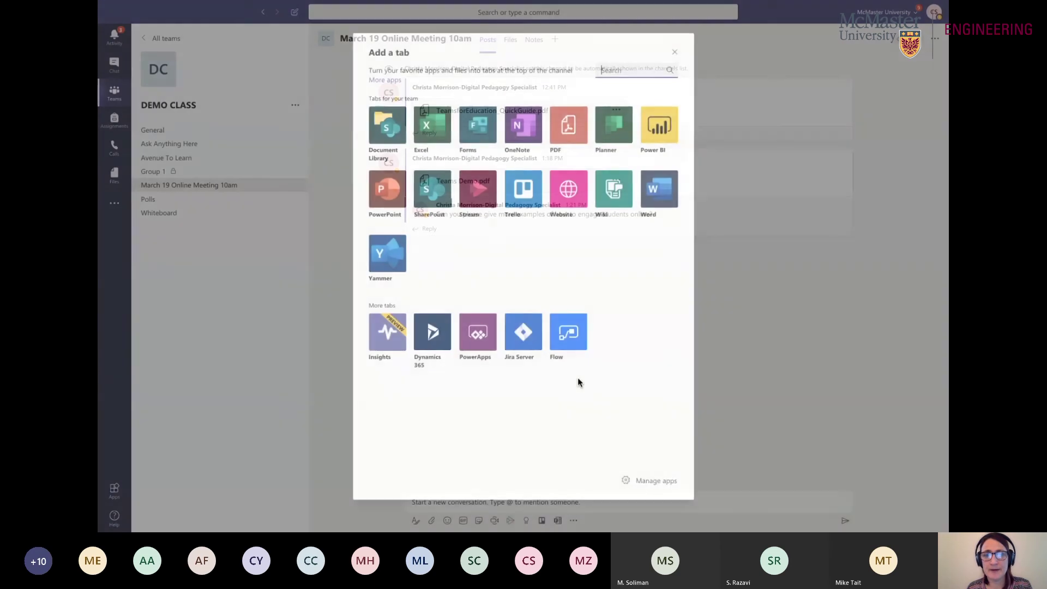
{"action": "left_click", "coordinate": [674, 54]}
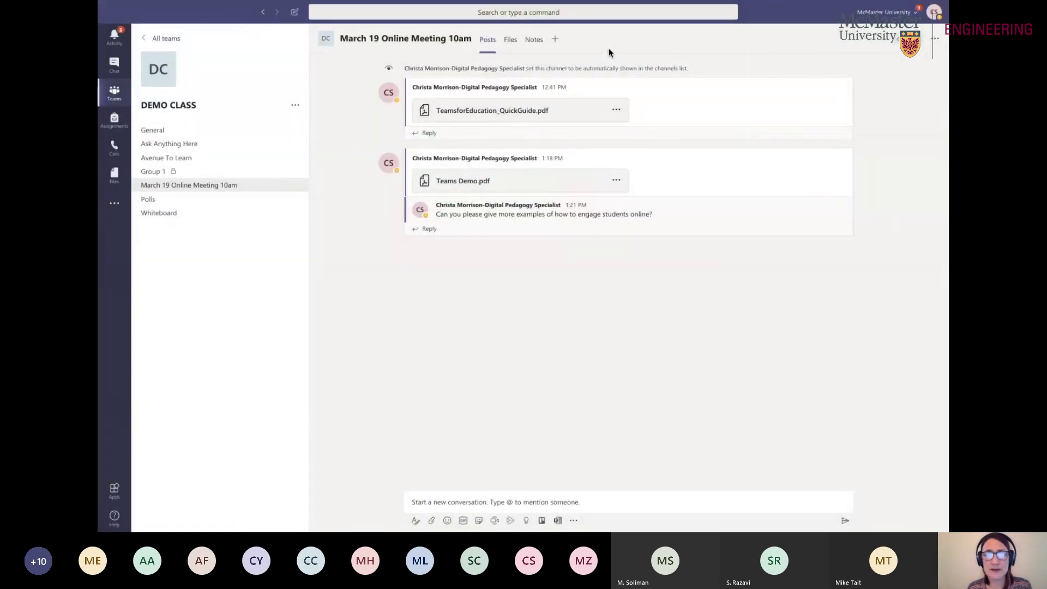
{"action": "left_click", "coordinate": [553, 39]}
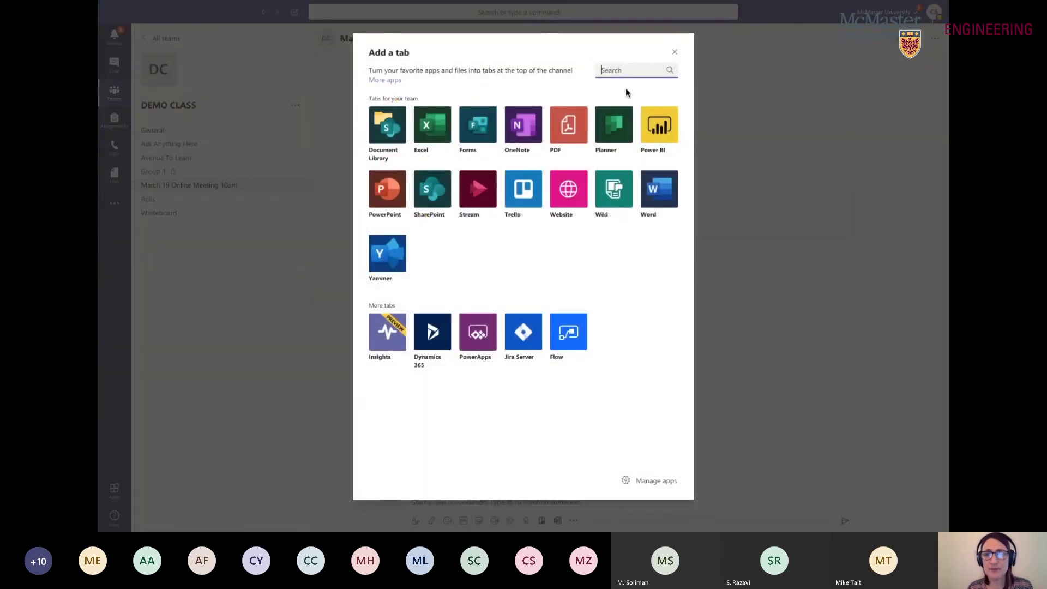
{"action": "left_click", "coordinate": [675, 53]}
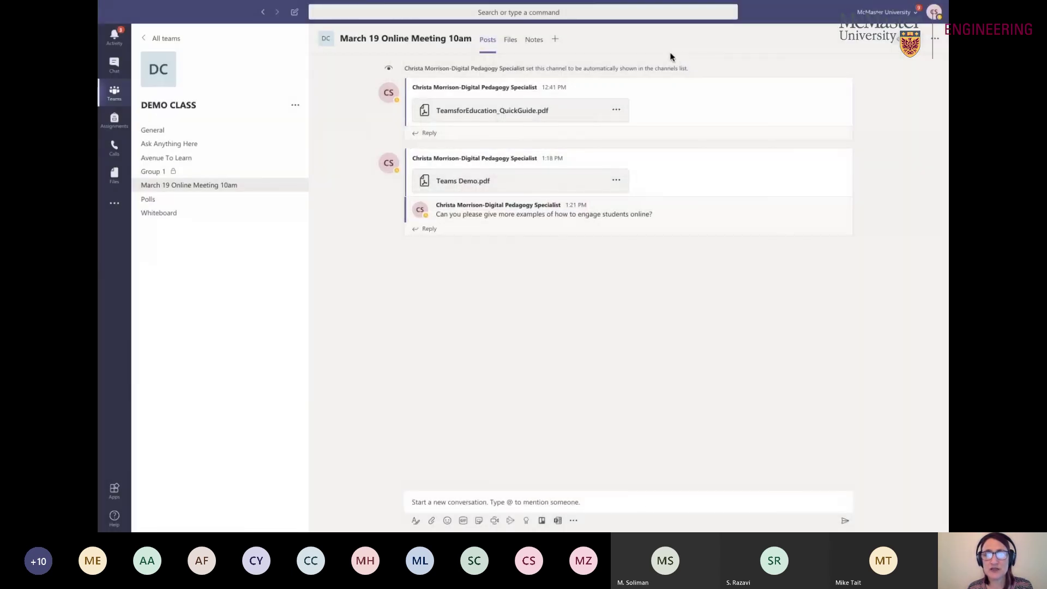
Step: Upload Engineering Teams Demo.pptx from the DeGroote folder on the Desktop to the channel's files and open the presentation
{"action": "left_click", "coordinate": [510, 40]}
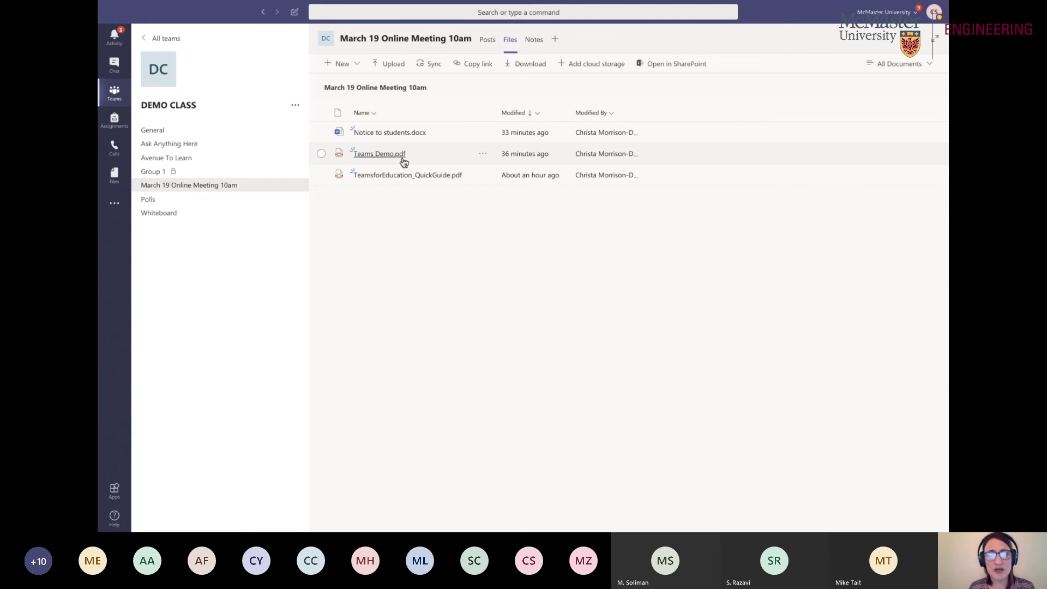
{"action": "left_click", "coordinate": [392, 64]}
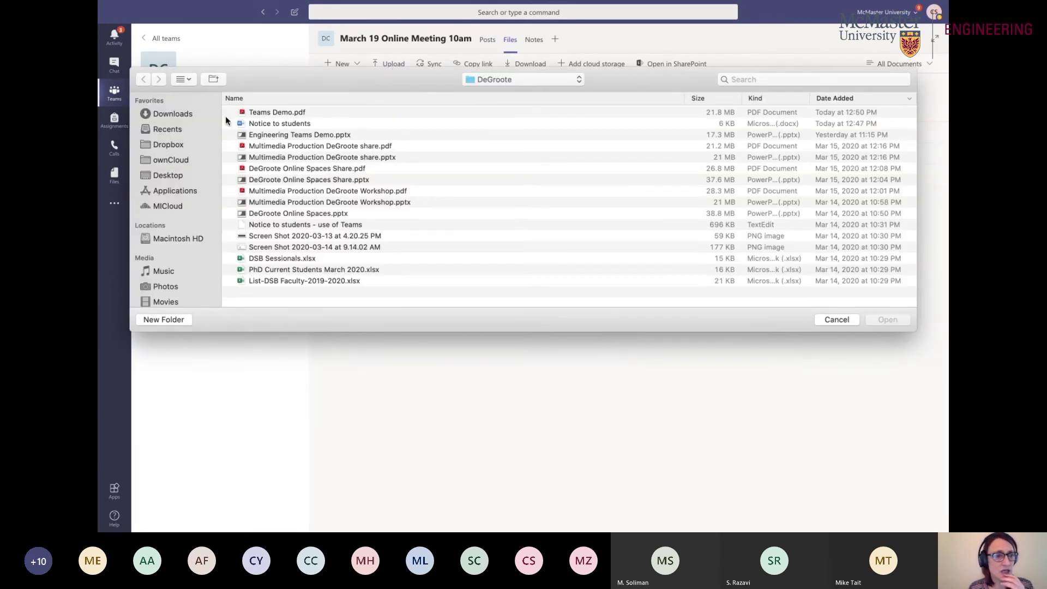
{"action": "left_click", "coordinate": [169, 175]}
{"action": "double_click", "coordinate": [260, 113]}
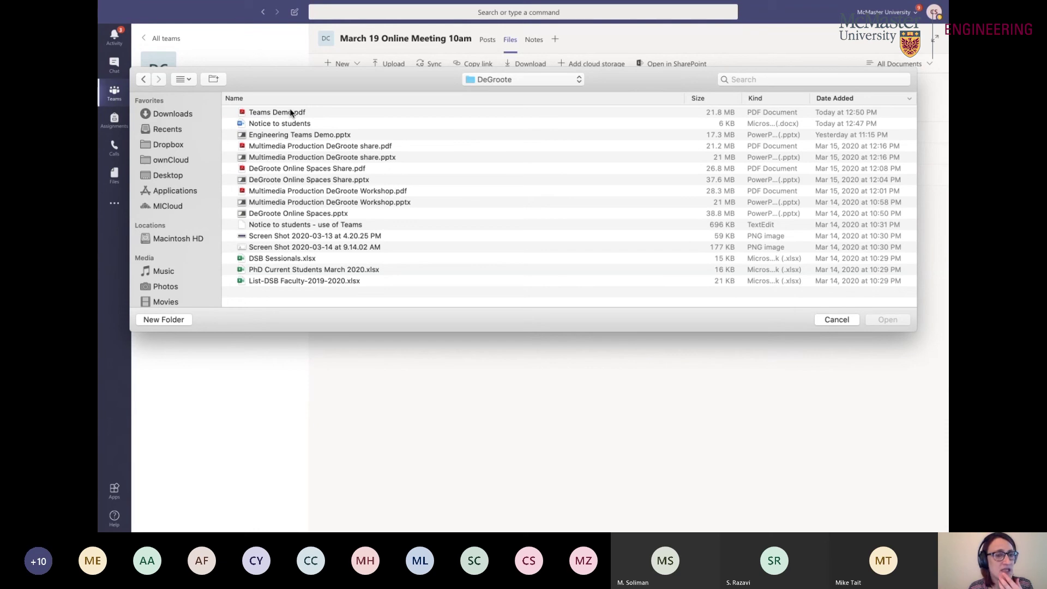
{"action": "left_click", "coordinate": [315, 134]}
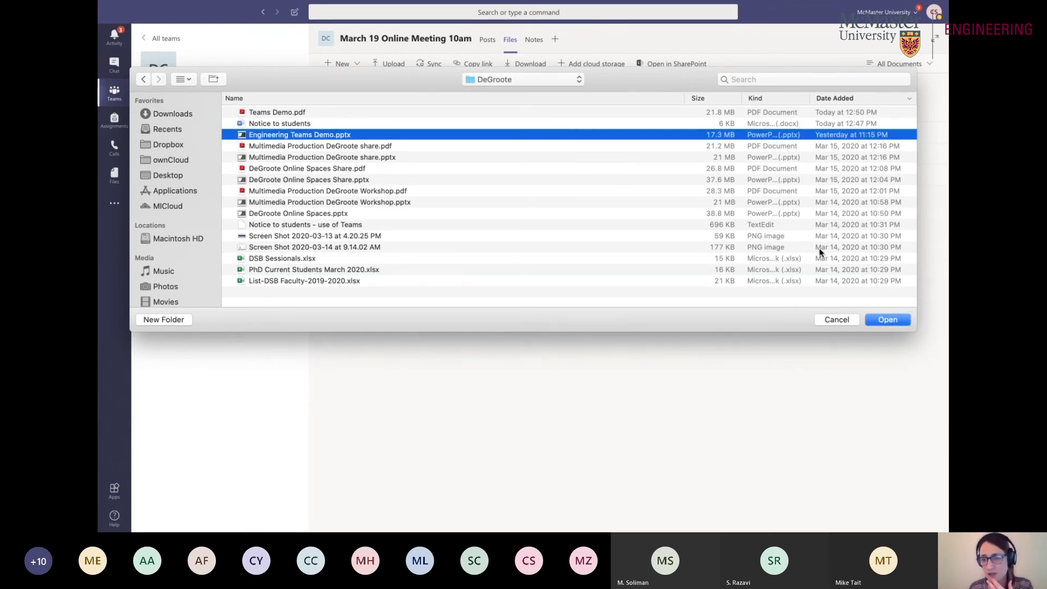
{"action": "left_click", "coordinate": [879, 319]}
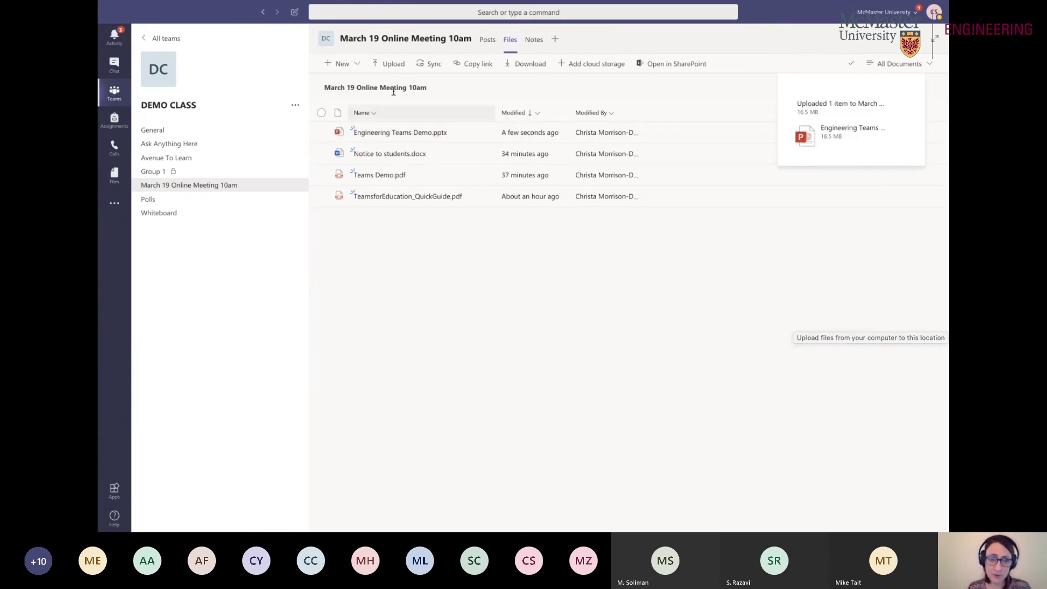
{"action": "left_click", "coordinate": [409, 132]}
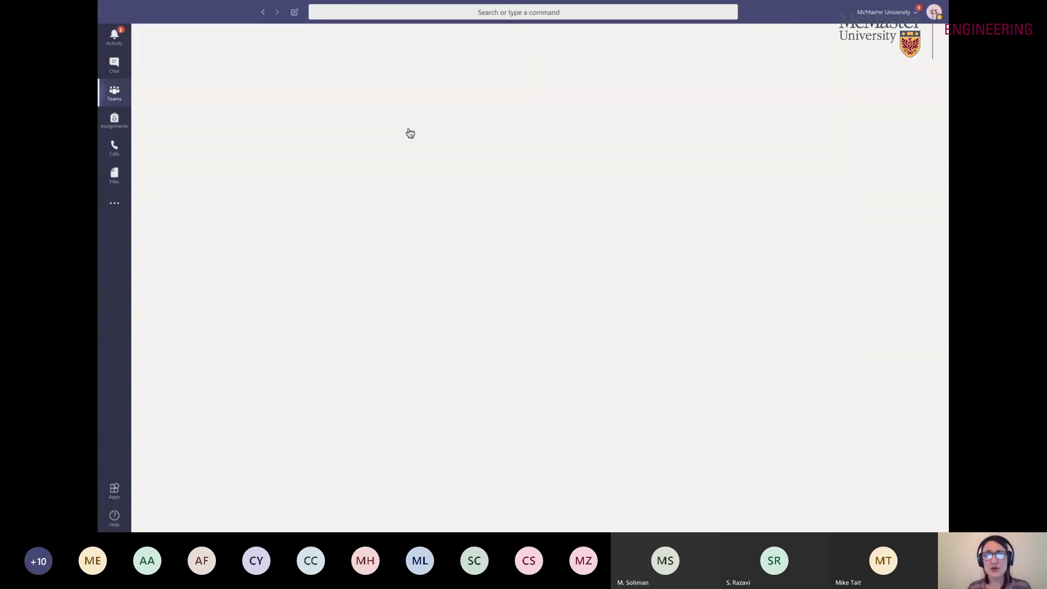